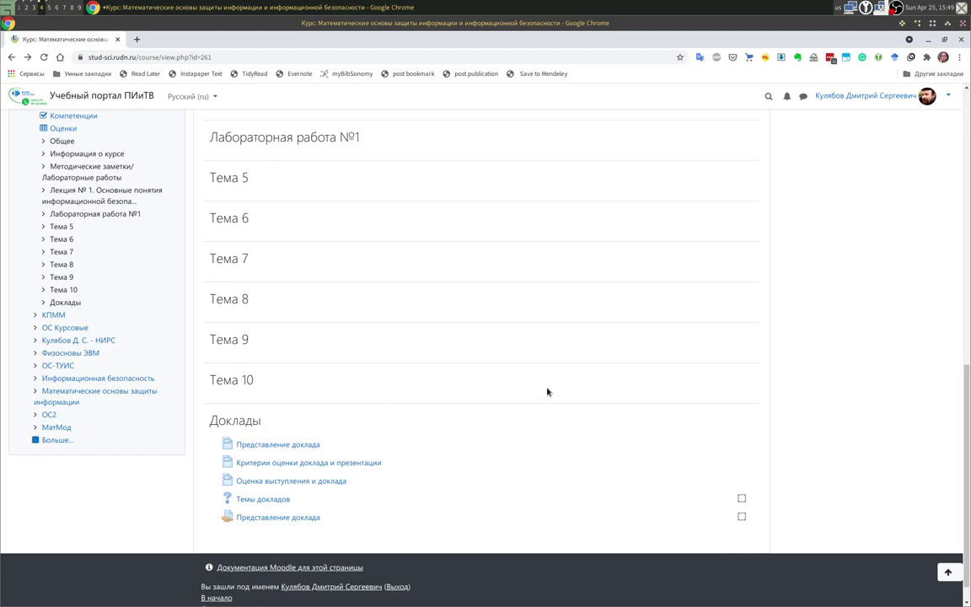
Review the report pages «Представление доклада», «Критерии оценки доклада и презентации» and «Оценка выступления и доклада», each in its own tab.
middle_click(281, 445)
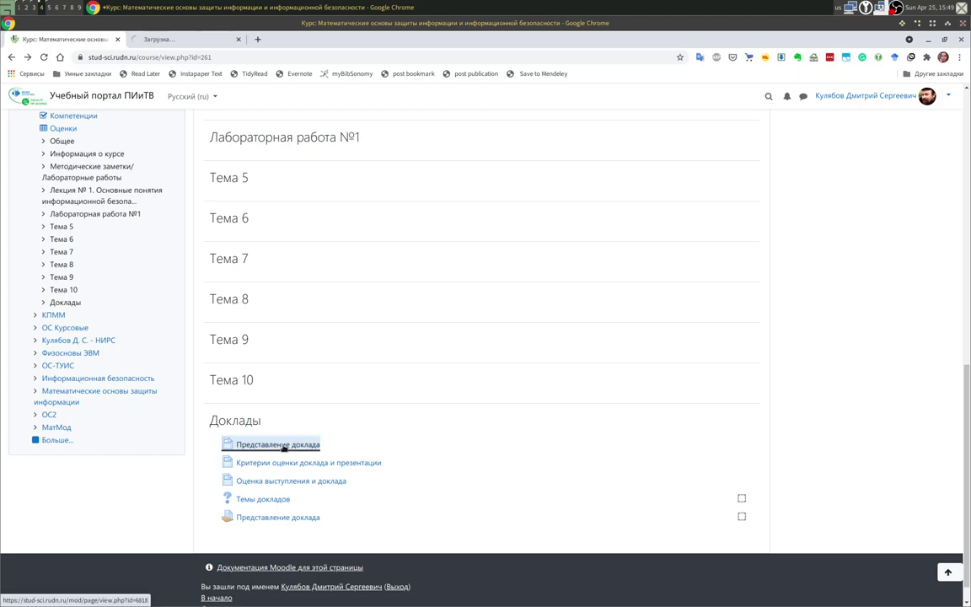
left_click(181, 39)
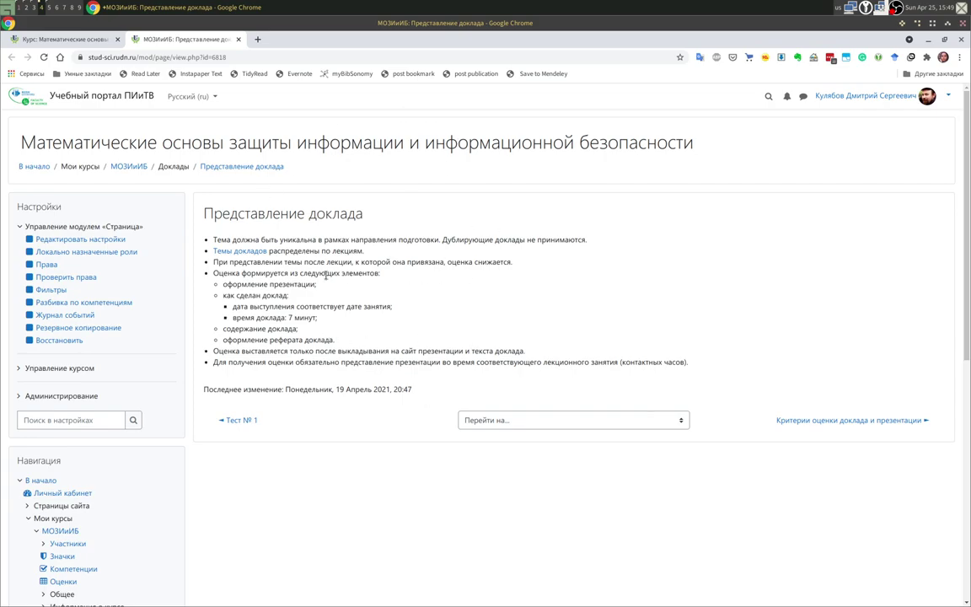
left_click(83, 39)
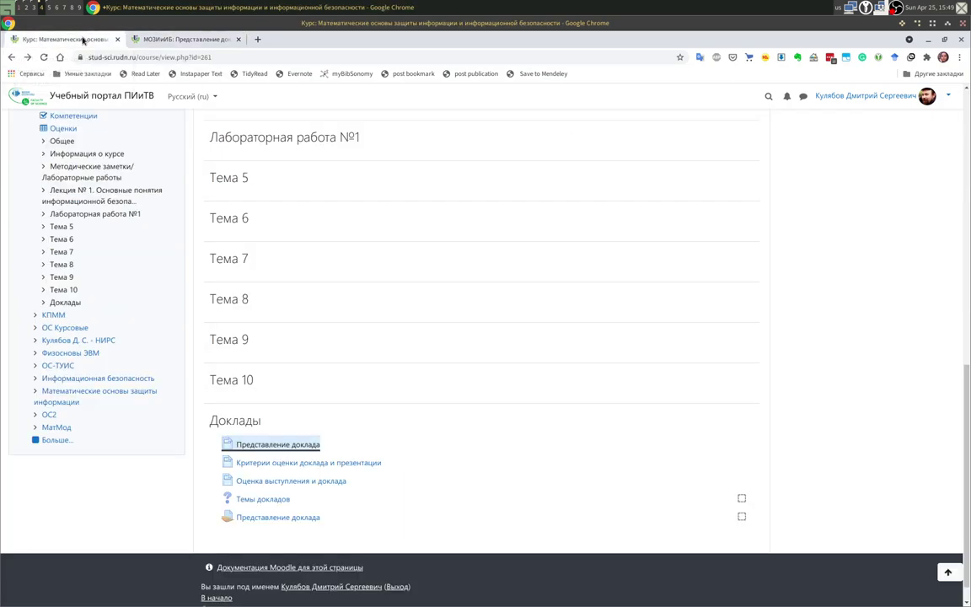
middle_click(307, 464)
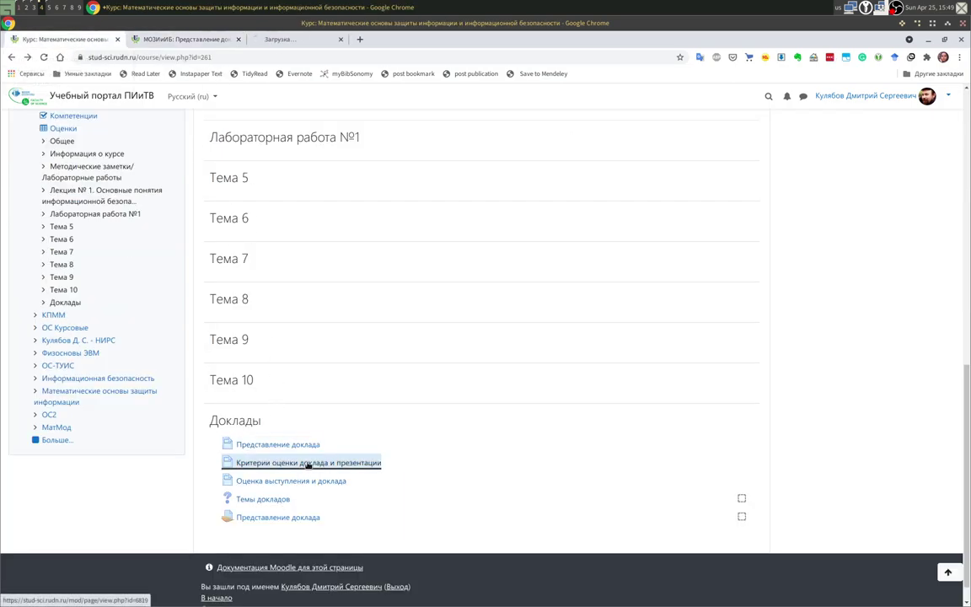
left_click(314, 40)
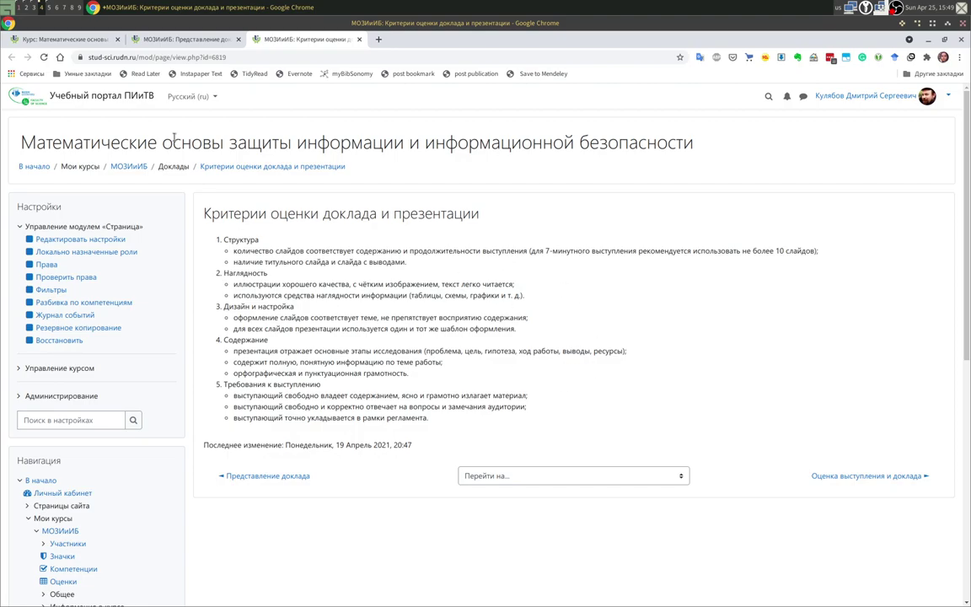
left_click(69, 41)
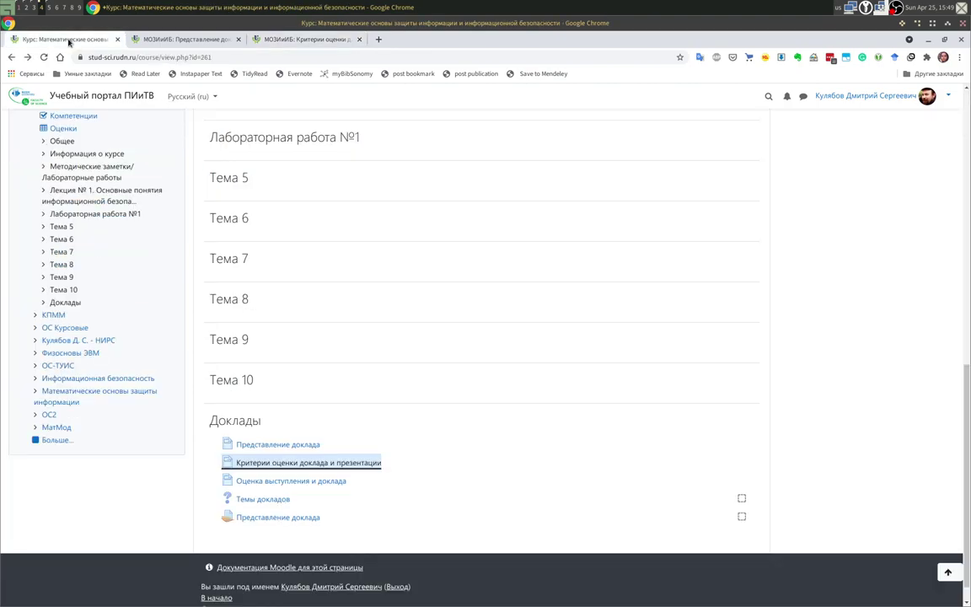
middle_click(282, 482)
left_click(397, 40)
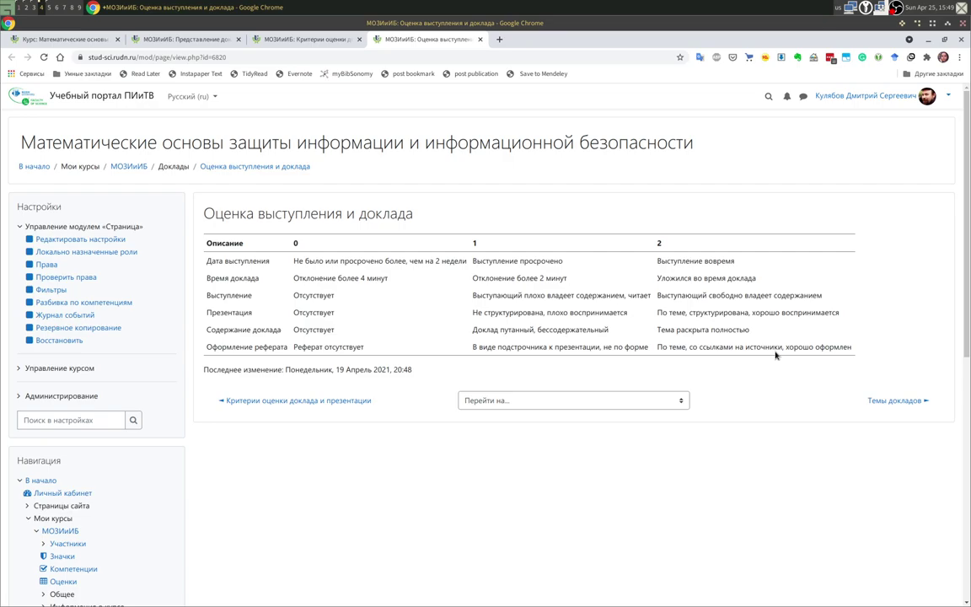
Close the «Представление доклада» and «Критерии оценки доклада и презентации» pages.
left_click(173, 39)
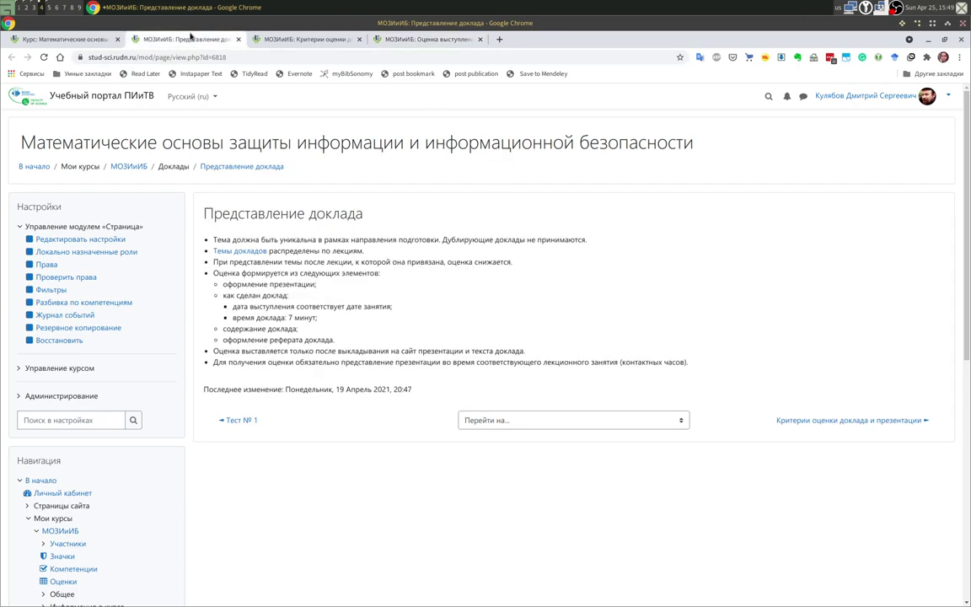
left_click(238, 39)
left_click(238, 39)
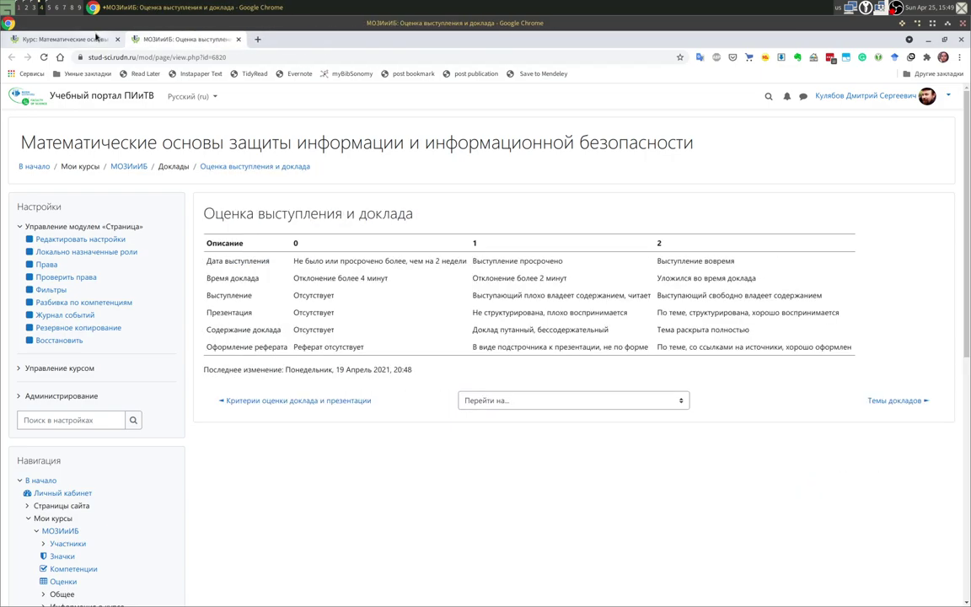
Return to the course page and turn on its editing mode.
left_click(76, 39)
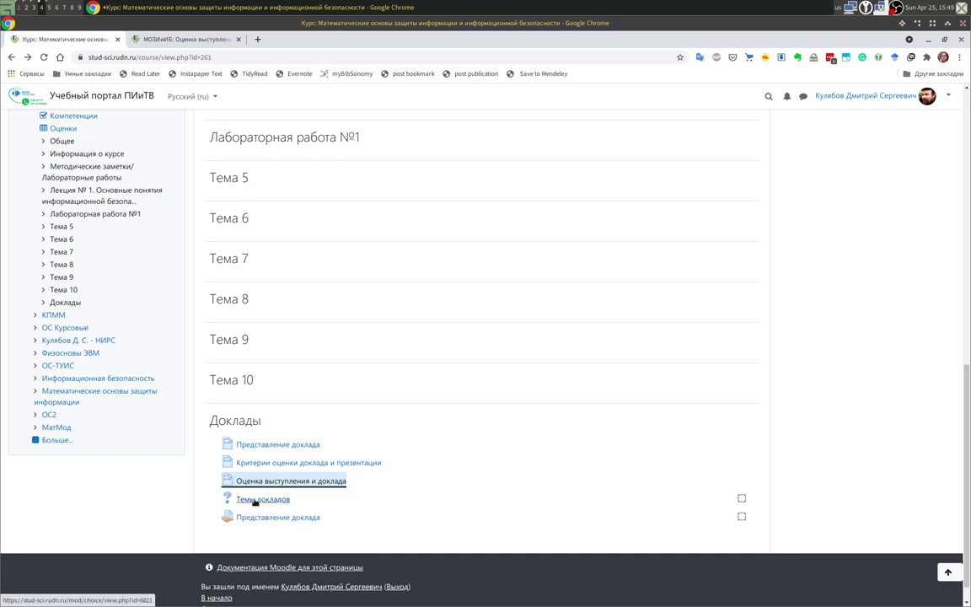
scroll(837, 368, "up", 15)
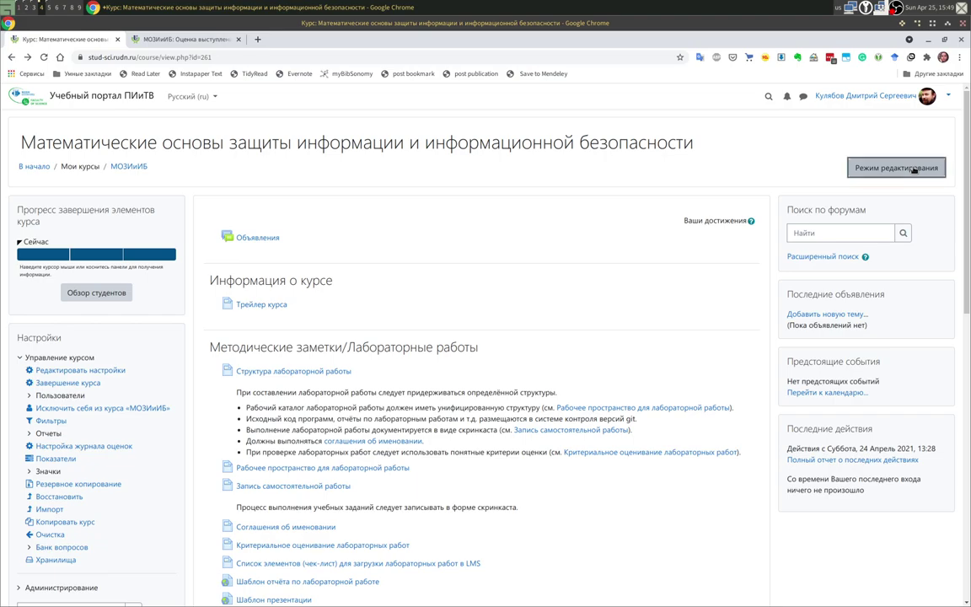
left_click(914, 169)
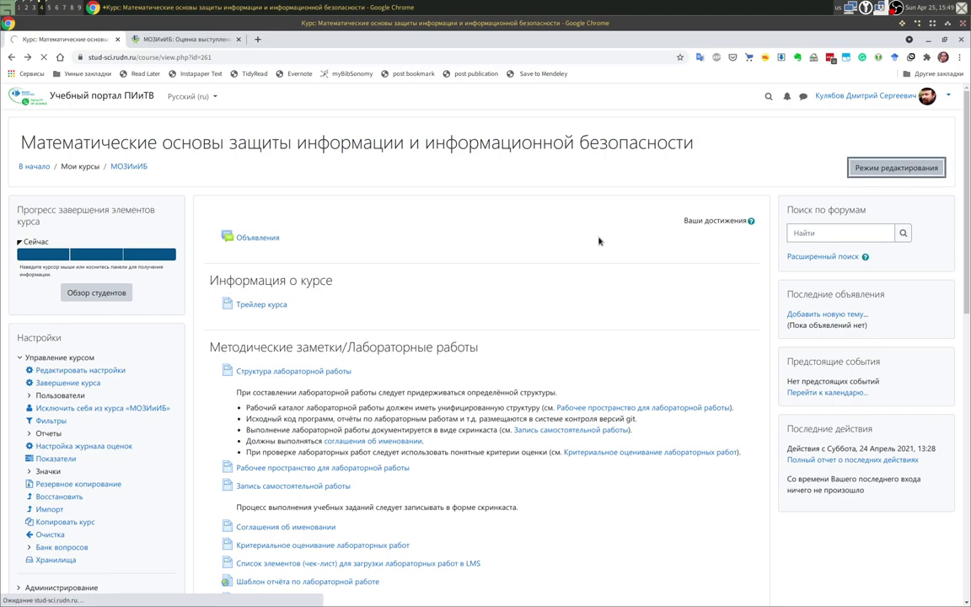
Examine the list of report topics in the «Темы докладов» poll in a separate tab and close it.
scroll(576, 327, "down", 20)
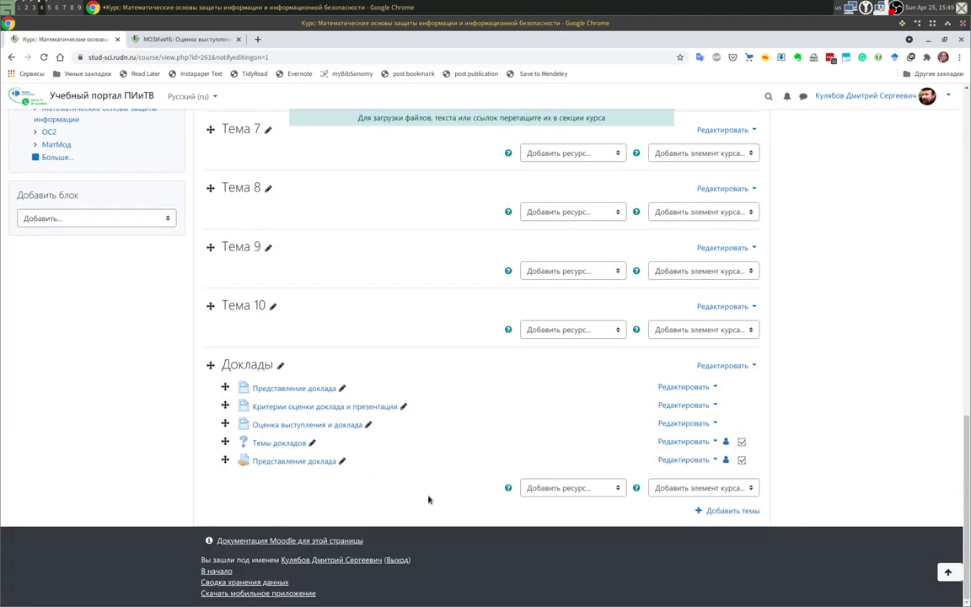
middle_click(266, 444)
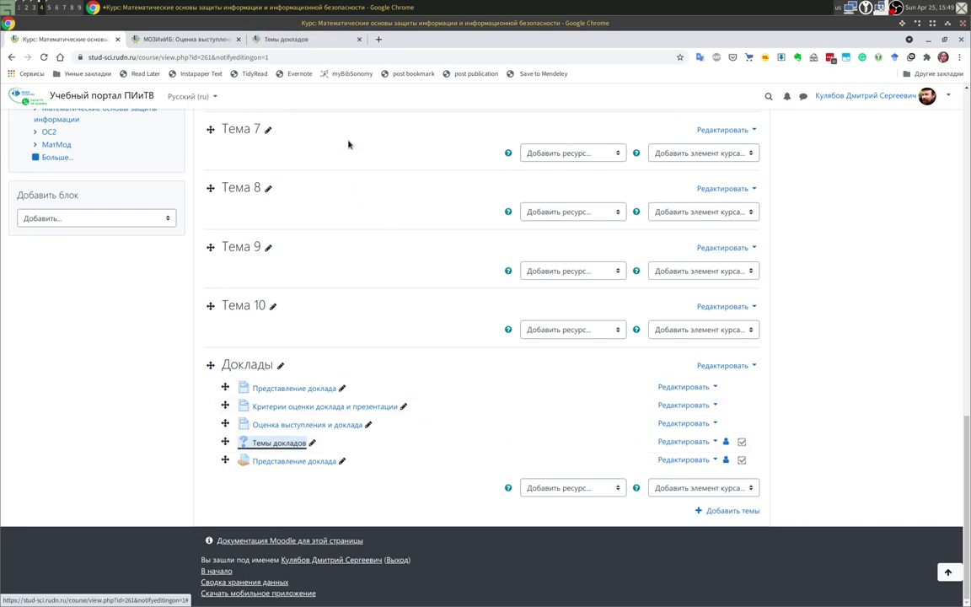
left_click(305, 42)
scroll(246, 357, "down", 3)
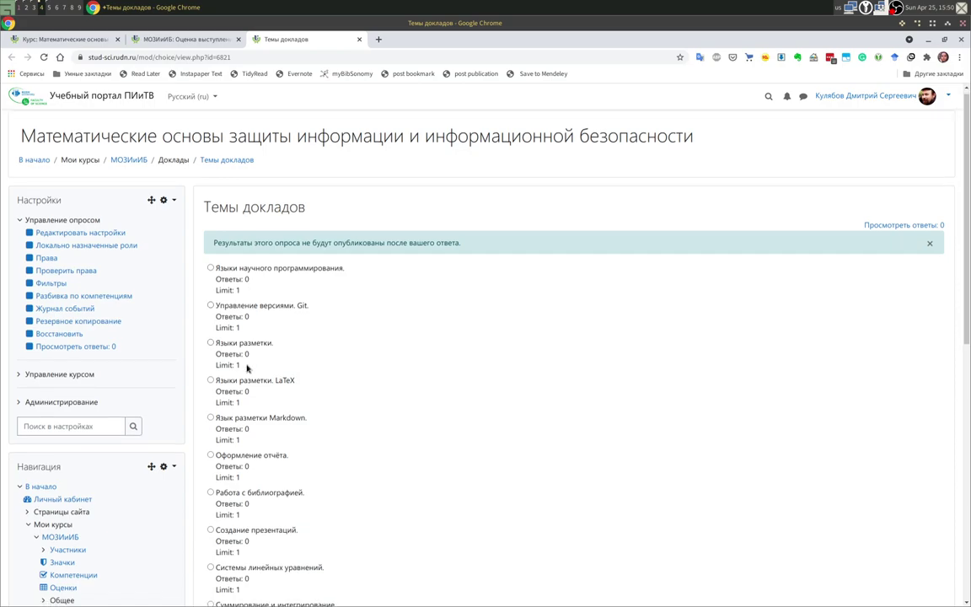
scroll(252, 555, "down", 8)
scroll(255, 548, "up", 6)
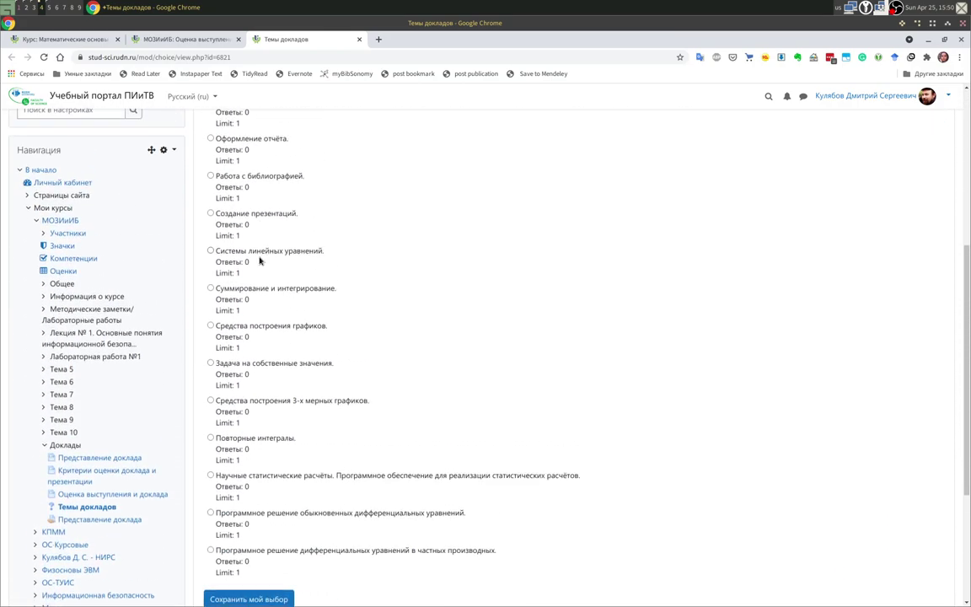
middle_click(320, 39)
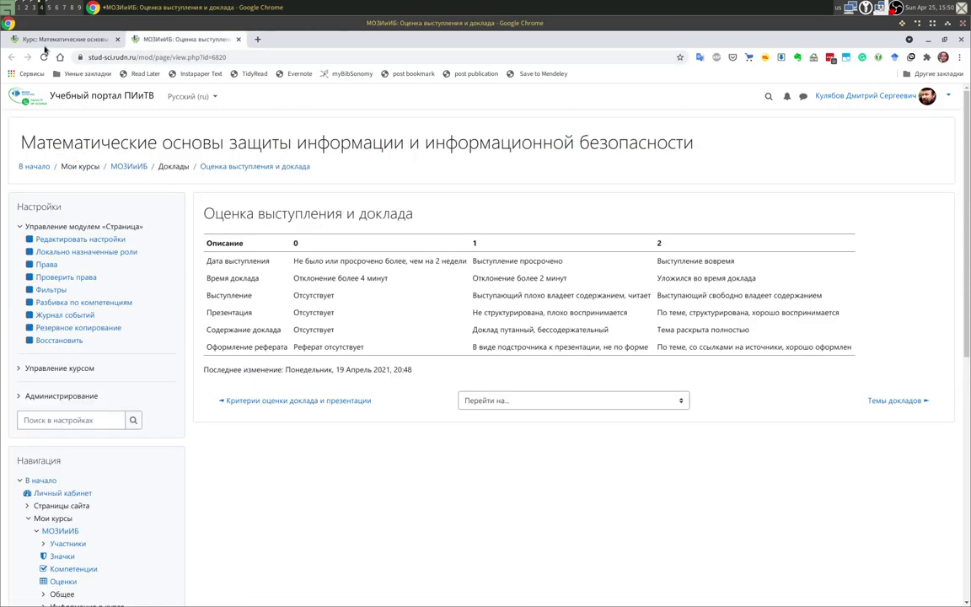
Open the settings of the «Темы докладов» poll from the course page and review its answer options and their limits.
left_click(52, 40)
left_click(687, 441)
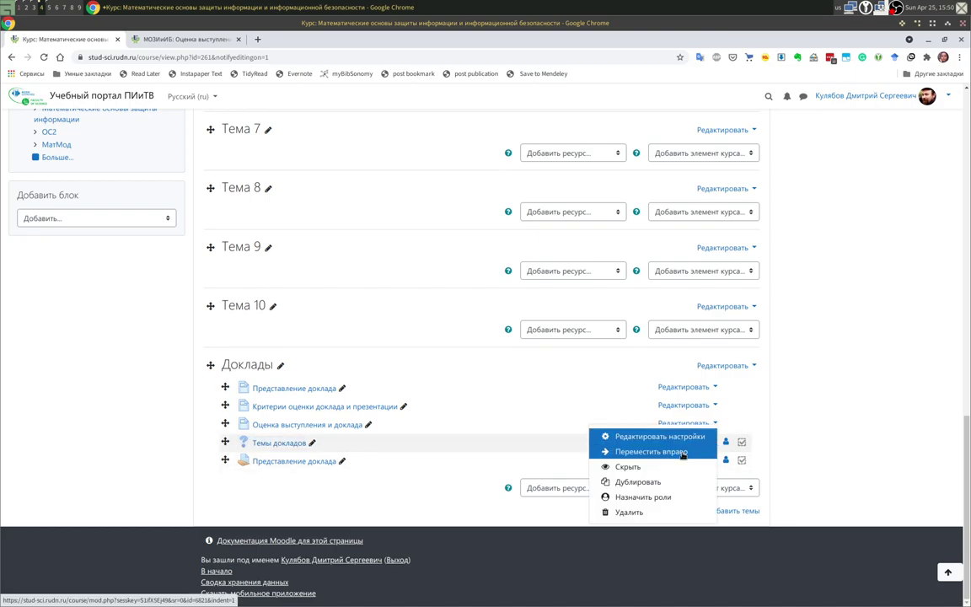
left_click(662, 437)
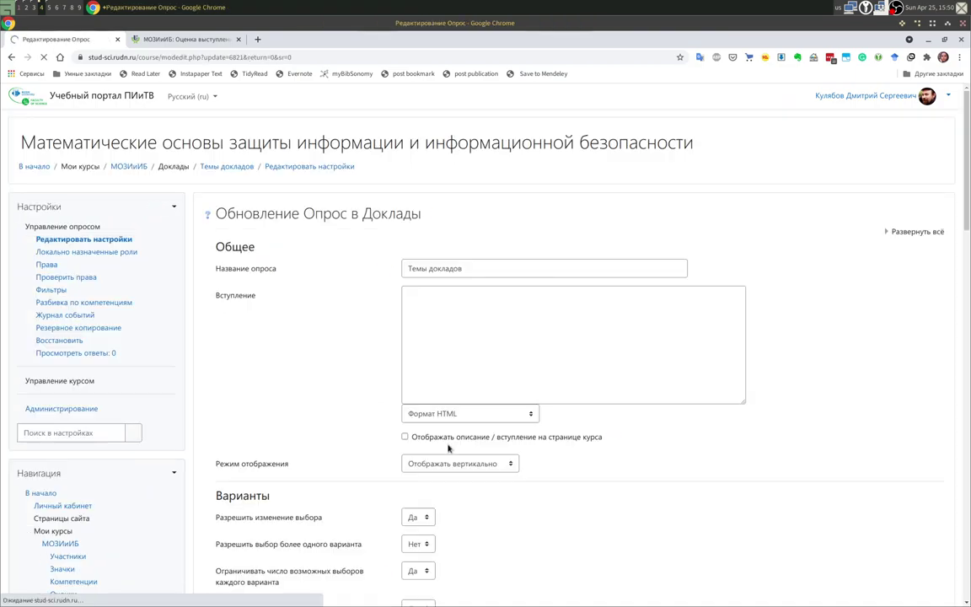
scroll(297, 412, "down", 3)
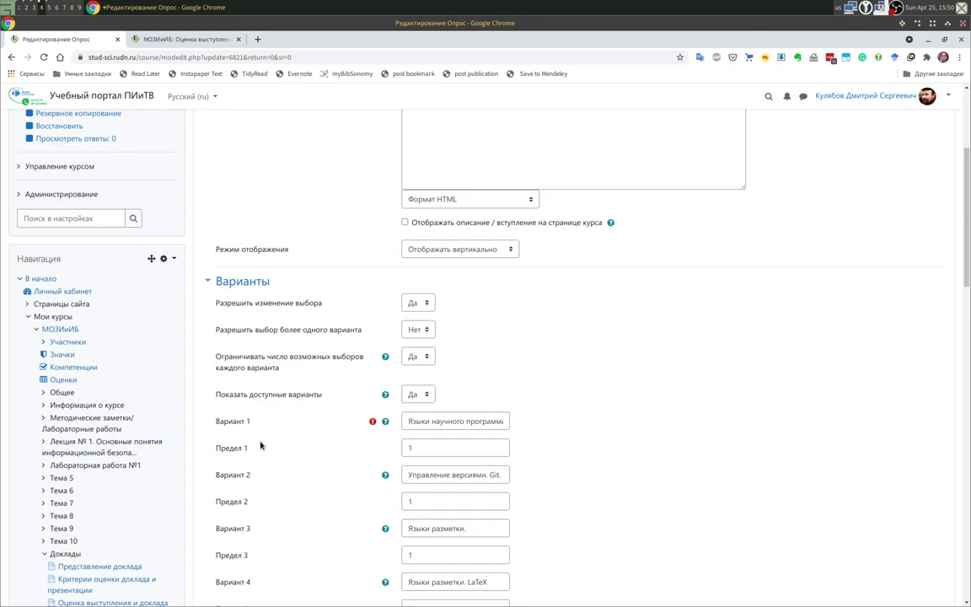
scroll(259, 437, "up", 1)
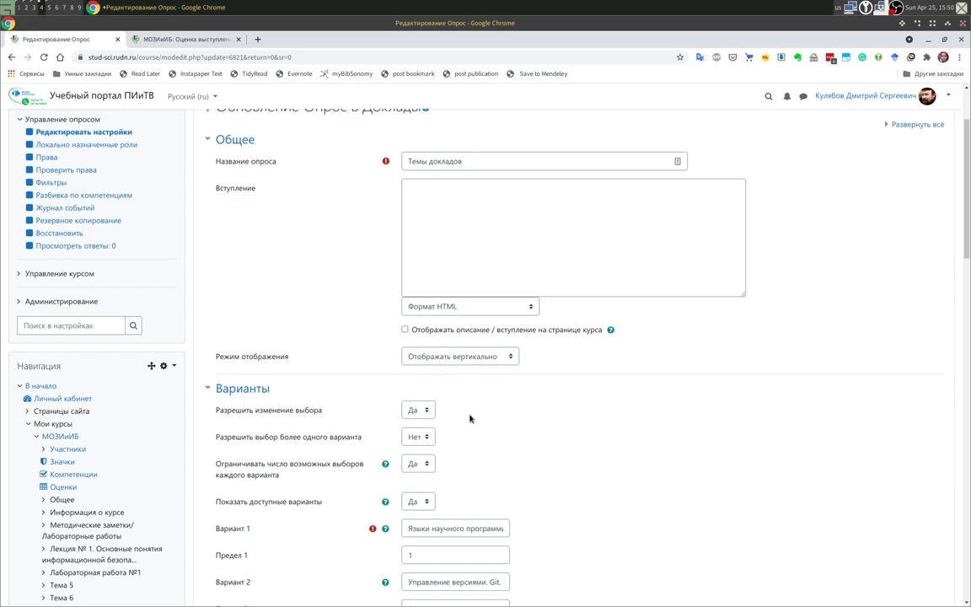
scroll(500, 417, "down", 3)
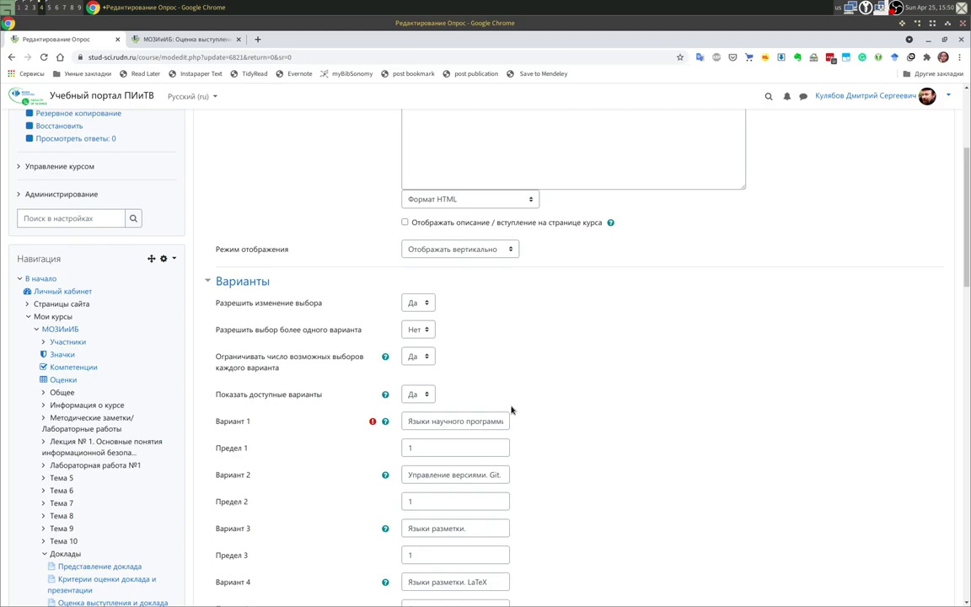
scroll(511, 410, "down", 3)
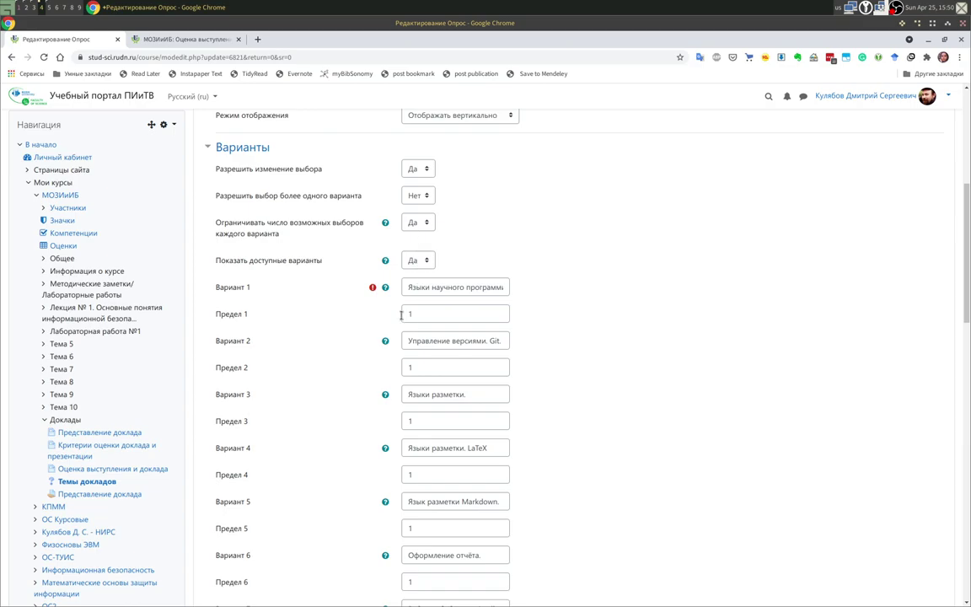
scroll(596, 400, "down", 12)
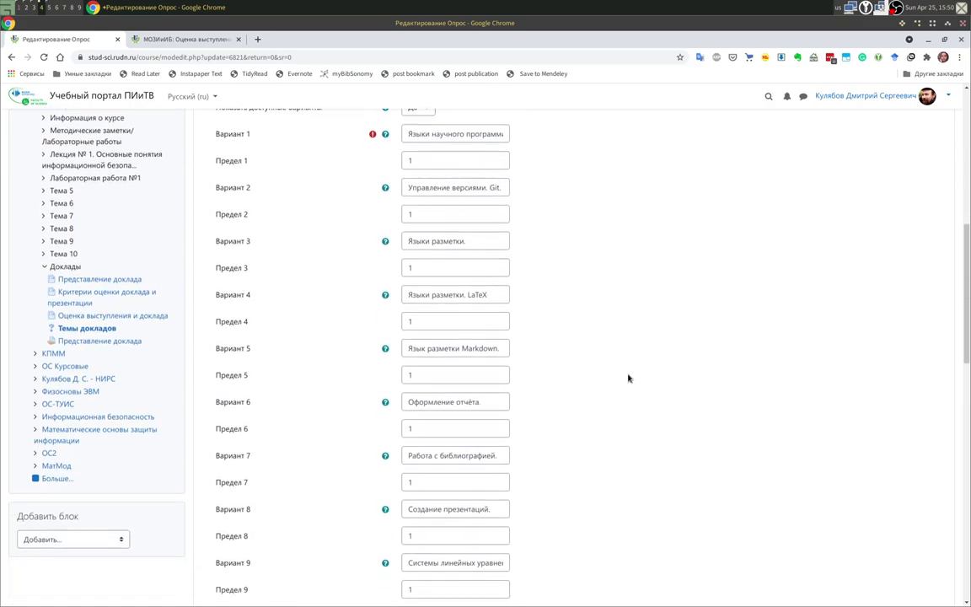
scroll(589, 402, "down", 5)
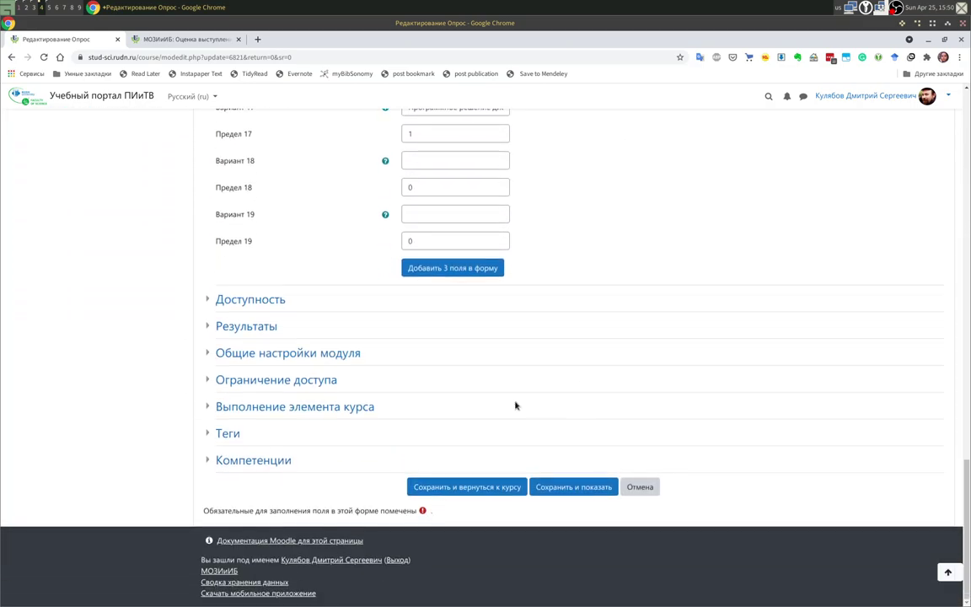
left_click(263, 305)
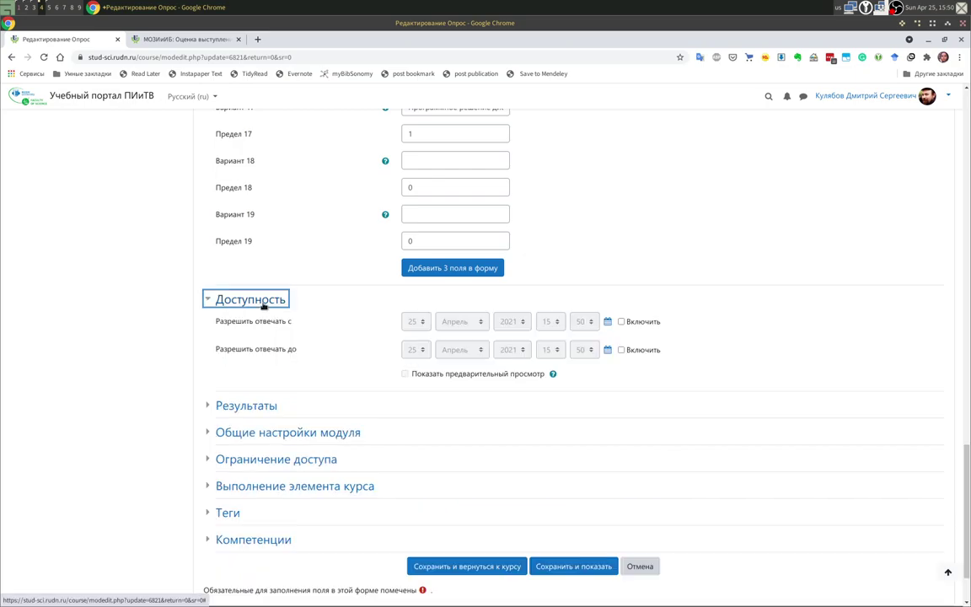
left_click(621, 350)
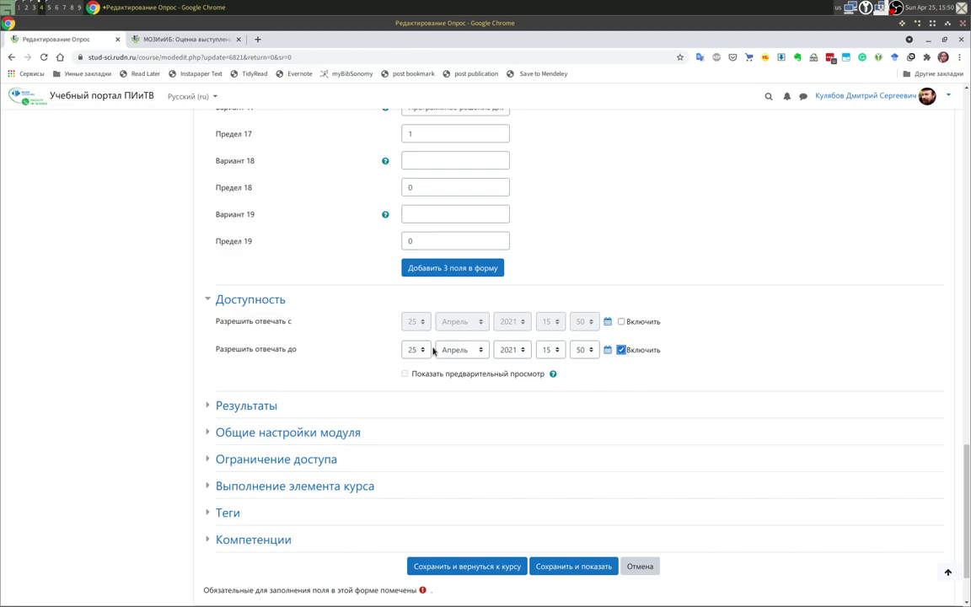
left_click(622, 349)
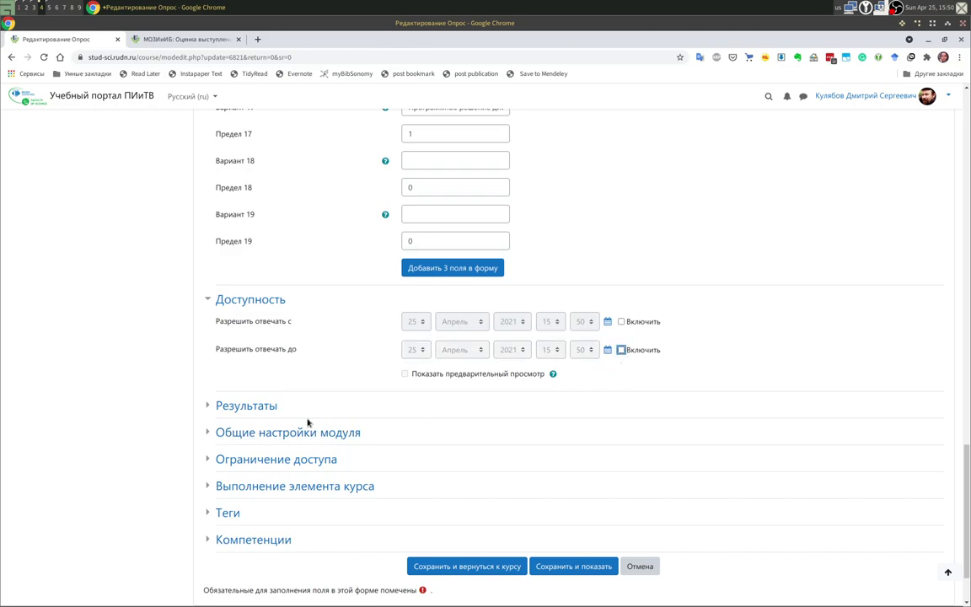
Set the poll results to always be shown to students, with detailed answers displaying student names and chosen options.
left_click(266, 407)
scroll(329, 466, "down", 2)
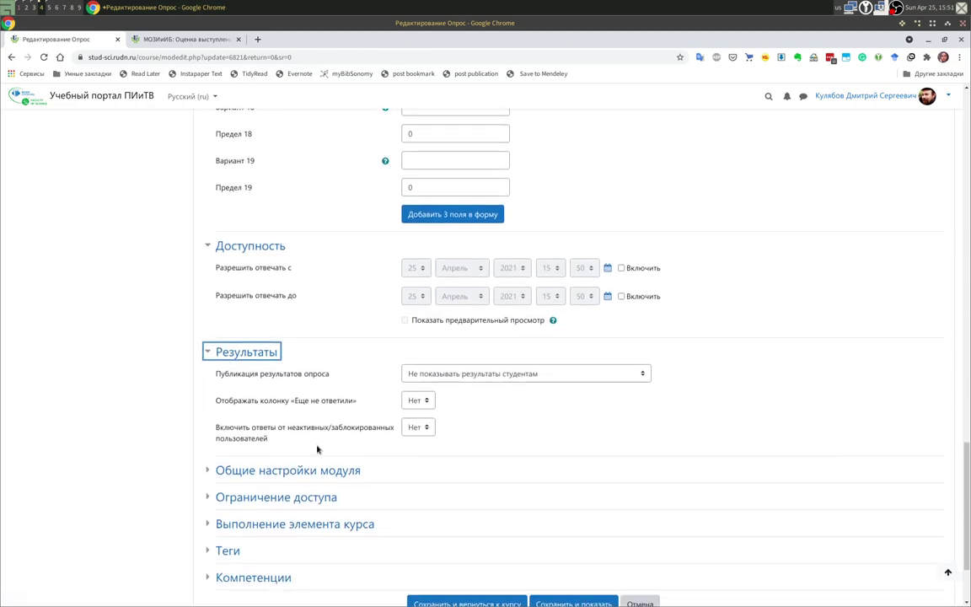
left_click(450, 320)
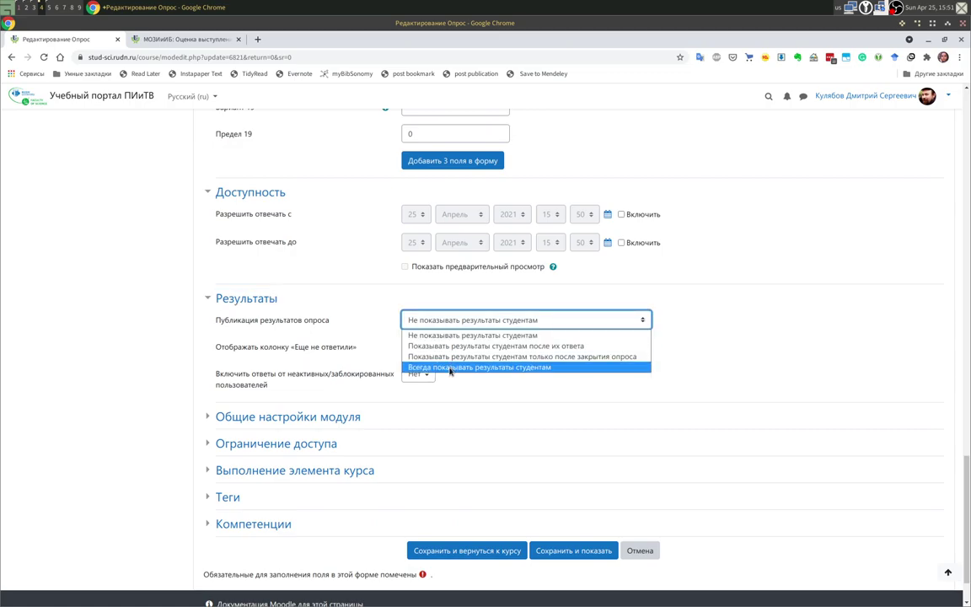
left_click(523, 366)
left_click(513, 346)
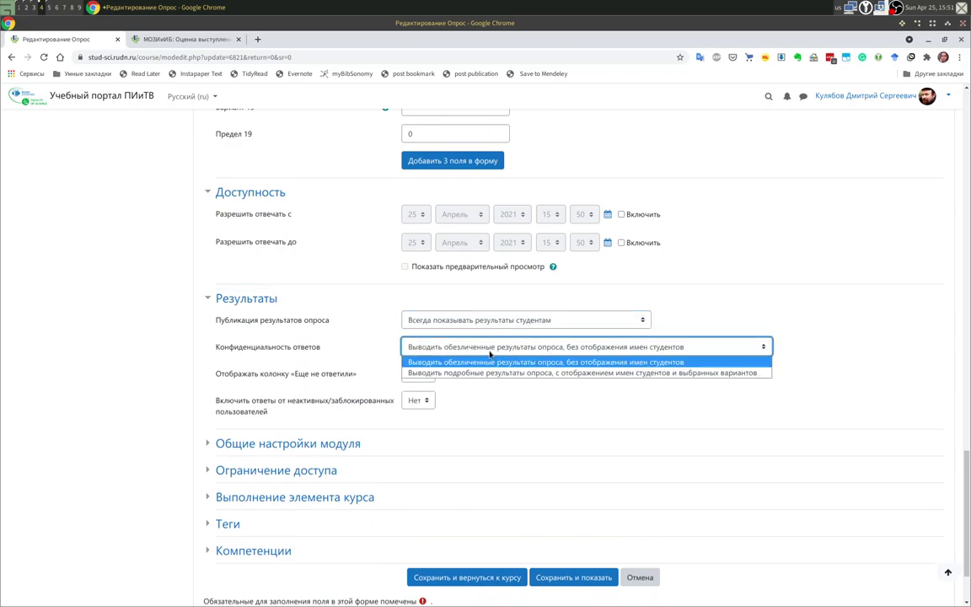
left_click(482, 373)
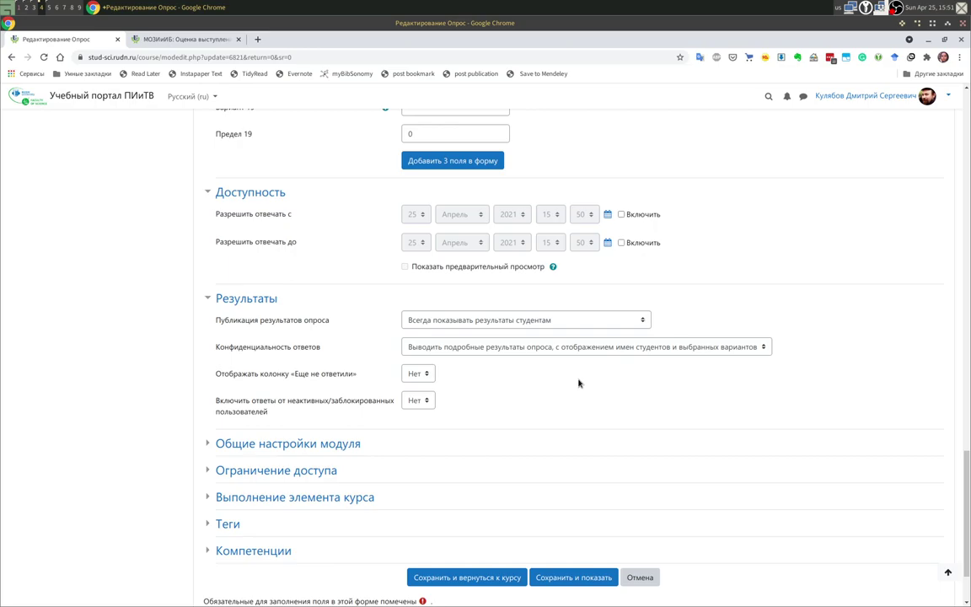
left_click(415, 373)
left_click(412, 400)
left_click(425, 376)
left_click(426, 386)
left_click(556, 382)
Expand and look through the poll's «Общие настройки модуля» and «Ограничение доступа» settings.
scroll(349, 437, "down", 2)
left_click(313, 354)
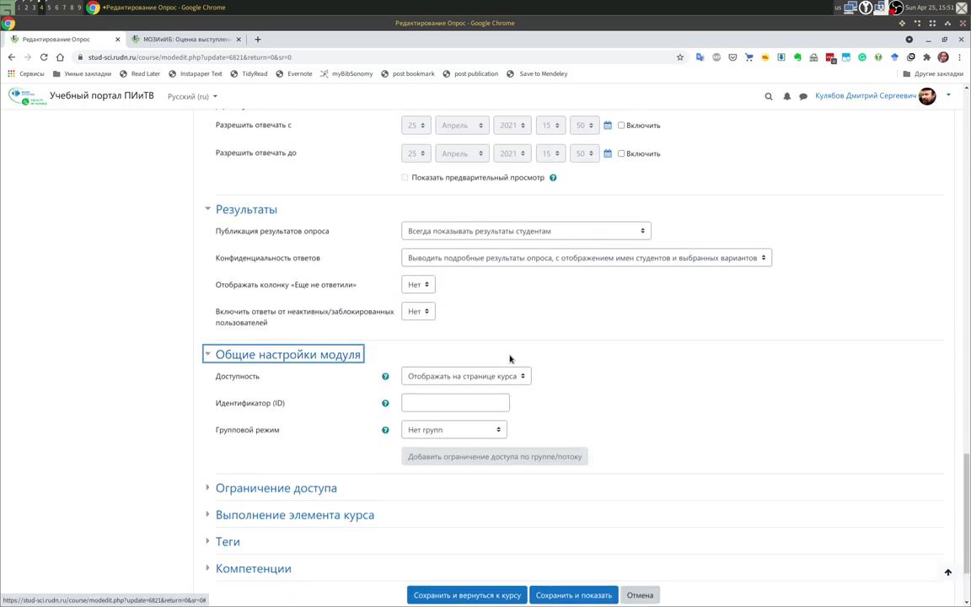
scroll(511, 360, "down", 1)
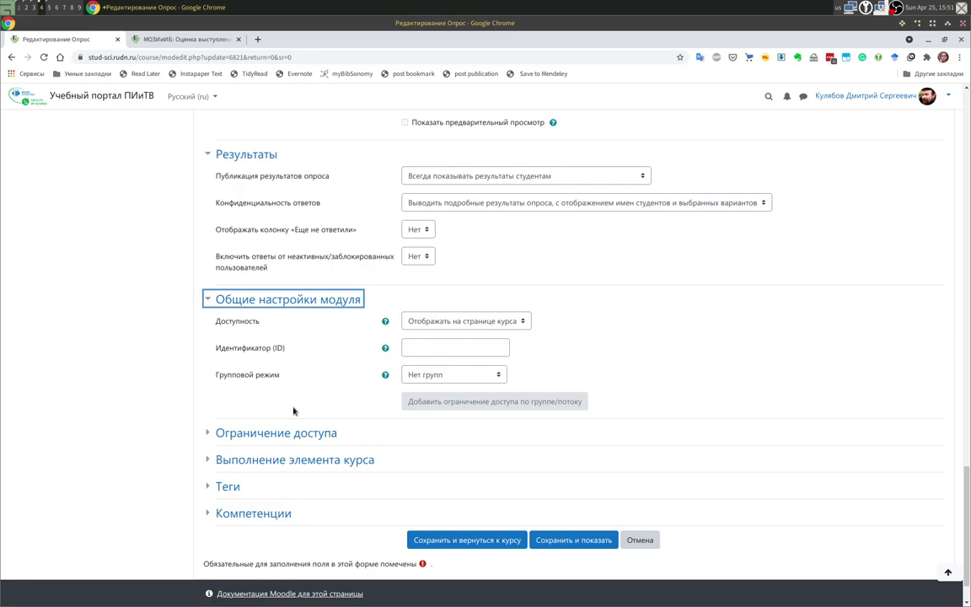
left_click(278, 433)
scroll(396, 416, "down", 2)
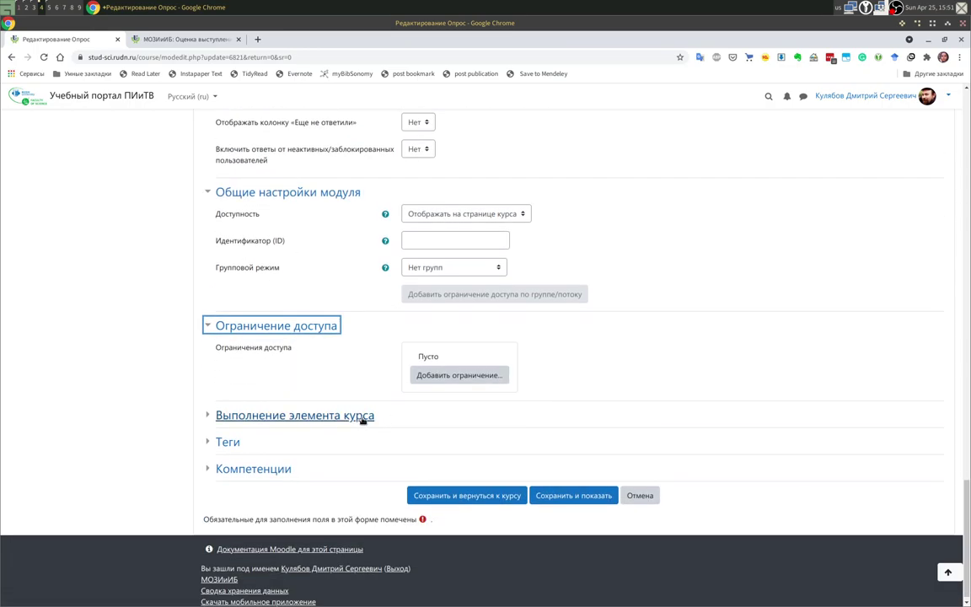
Expand the poll's «Выполнение элемента курса» settings and review the available completion tracking options.
left_click(421, 242)
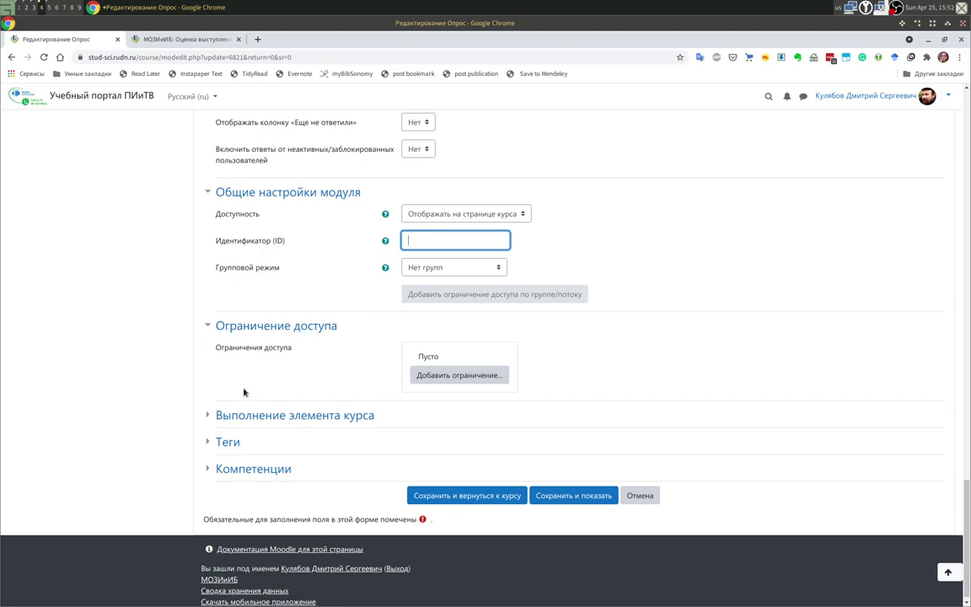
left_click(319, 416)
scroll(346, 394, "down", 2)
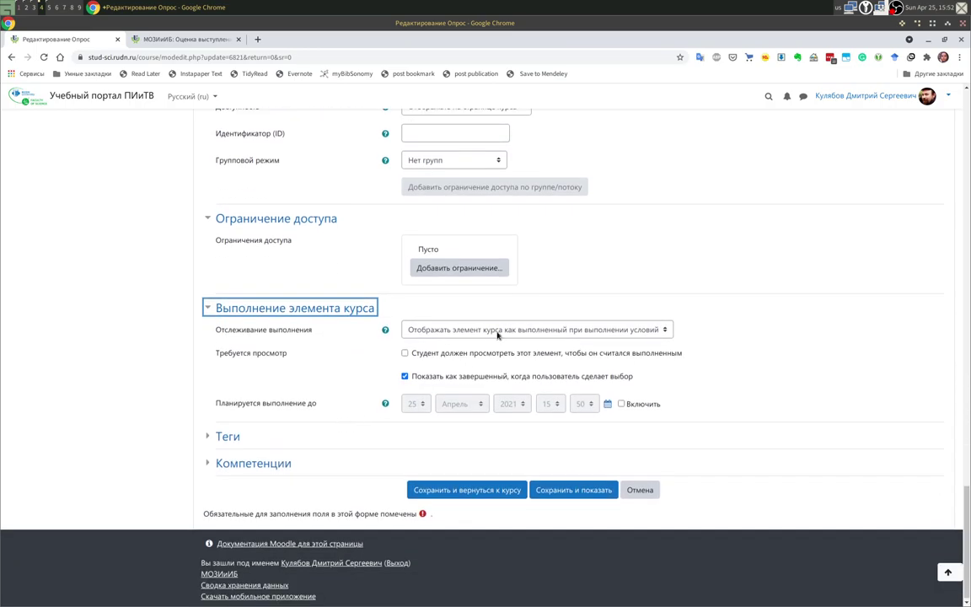
left_click(473, 330)
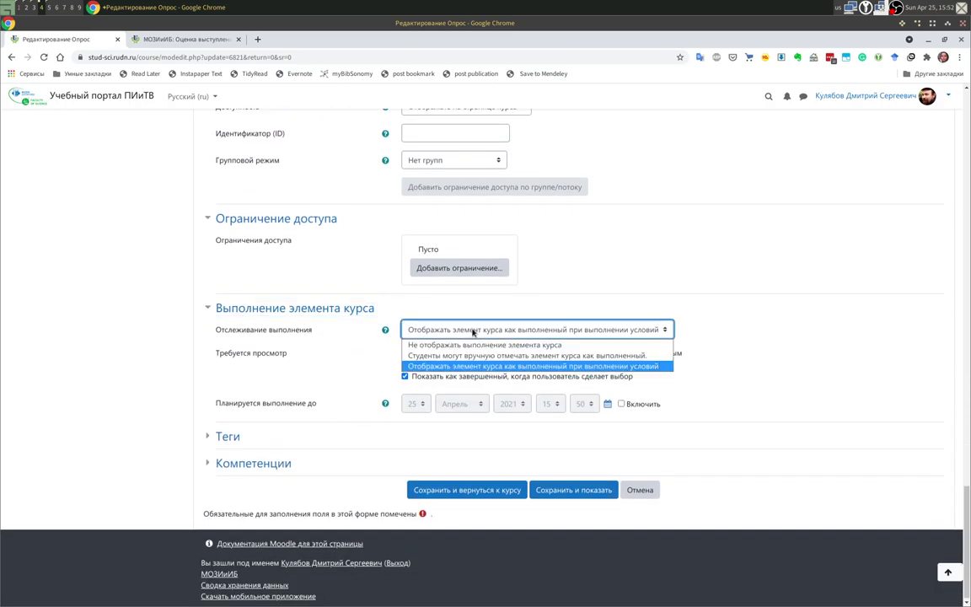
left_click(473, 330)
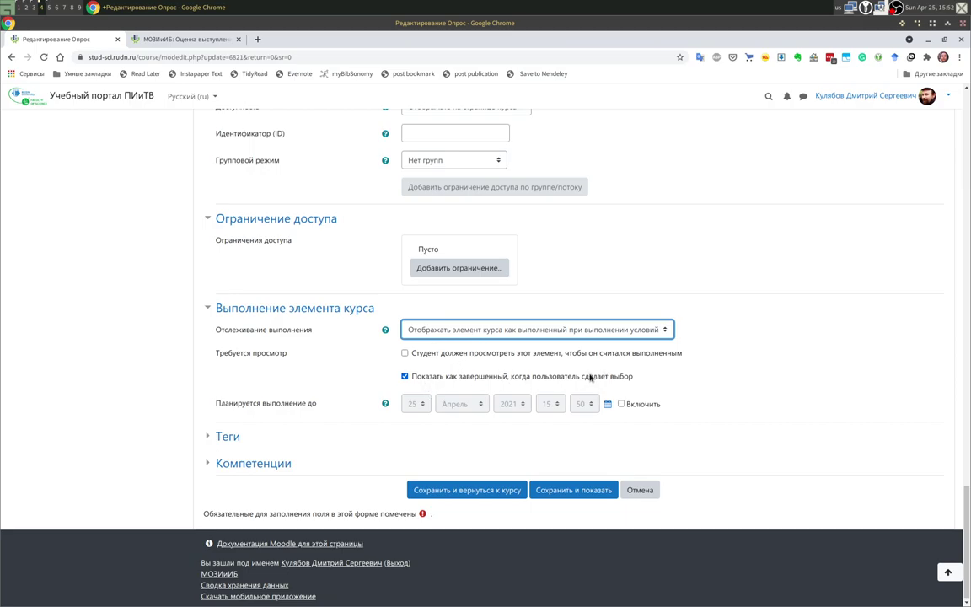
Expand the poll's «Теги» and «Компетенции» settings, and save the poll, returning to the course.
left_click(228, 435)
scroll(422, 413, "down", 1)
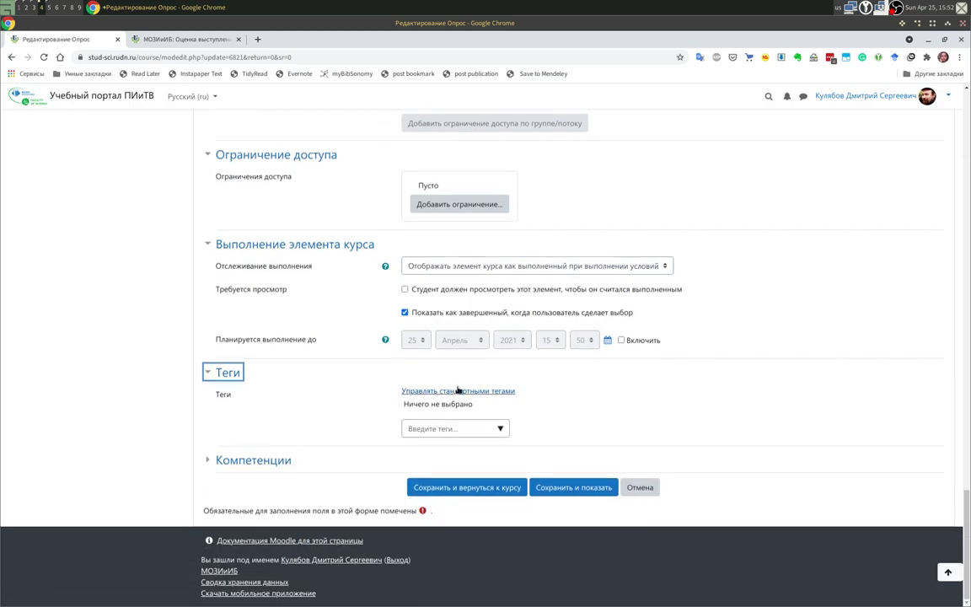
left_click(252, 460)
scroll(434, 502, "down", 1)
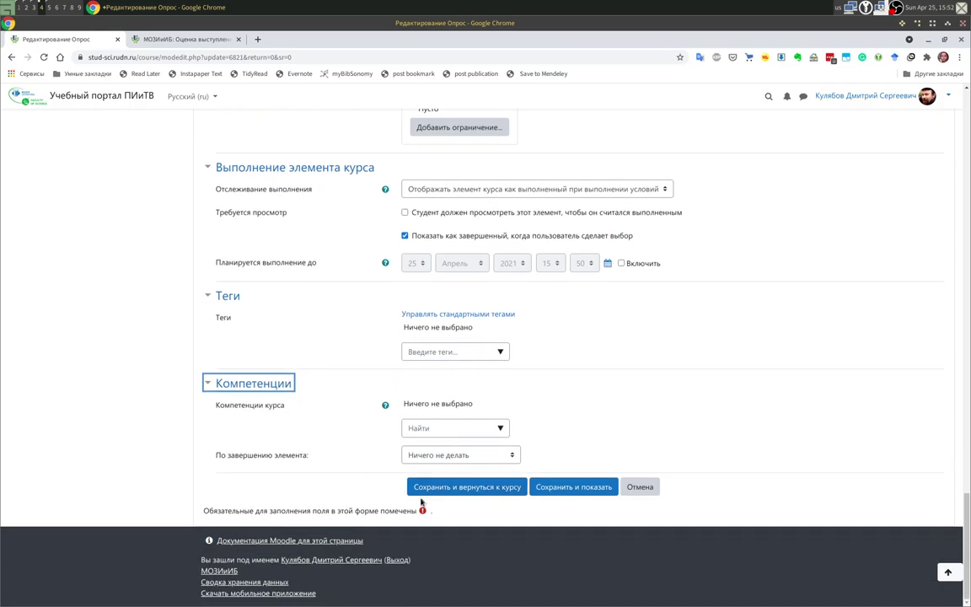
left_click(501, 487)
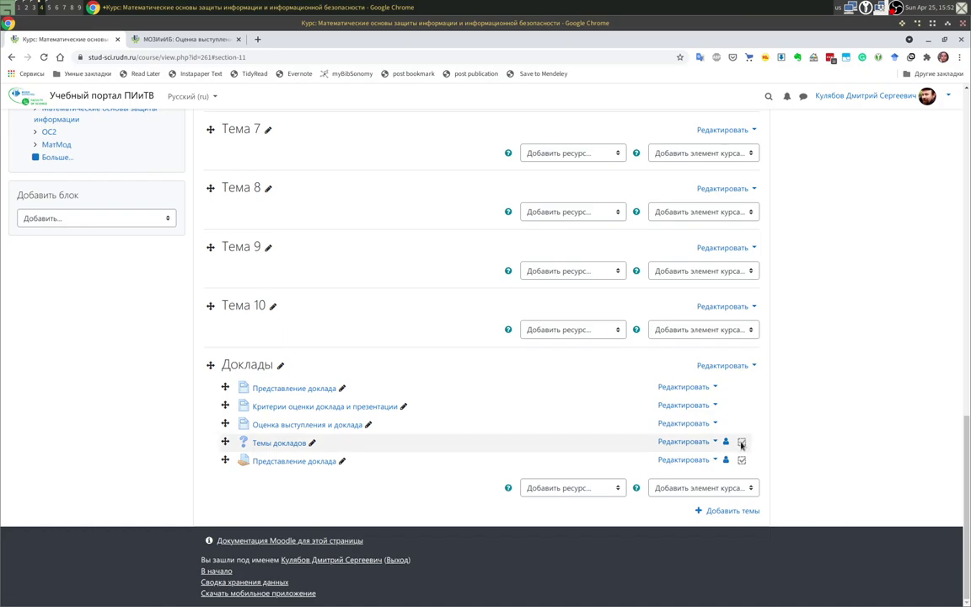
Check the «Темы докладов» entry in the course completion progress block and return to the «Доклады» section.
key("Home")
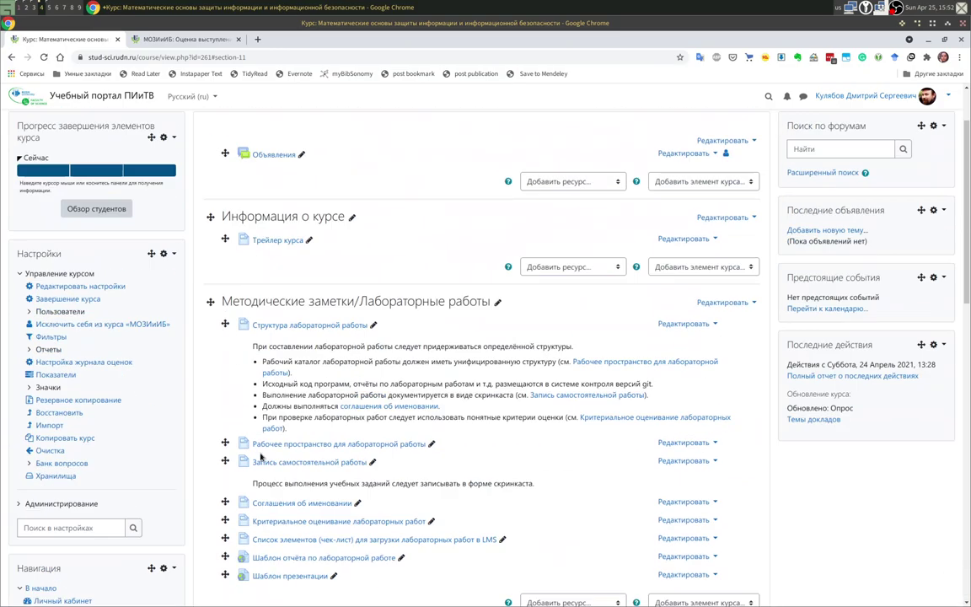
mouse_move(68, 256)
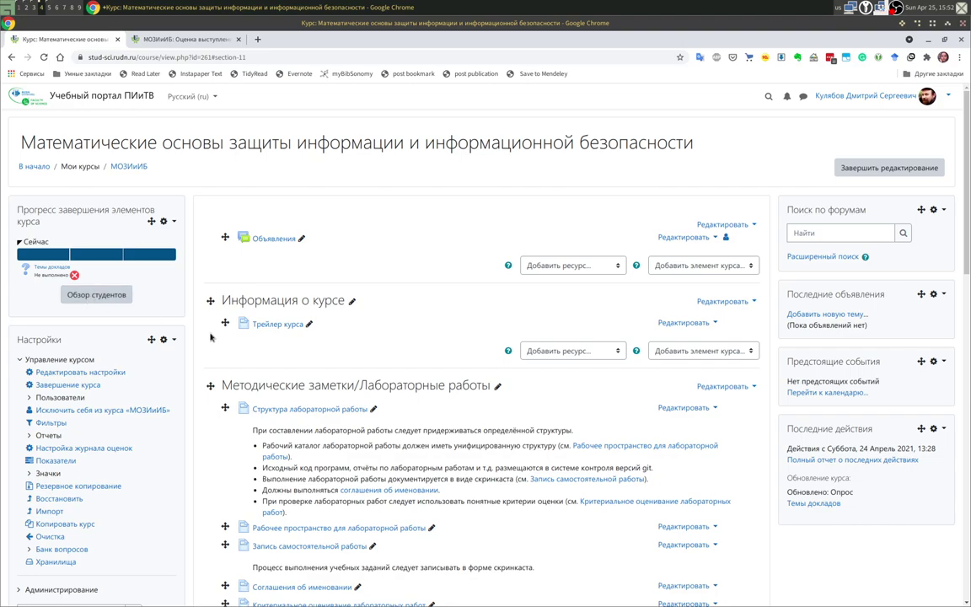
scroll(502, 510, "down", 15)
scroll(502, 510, "down", 5)
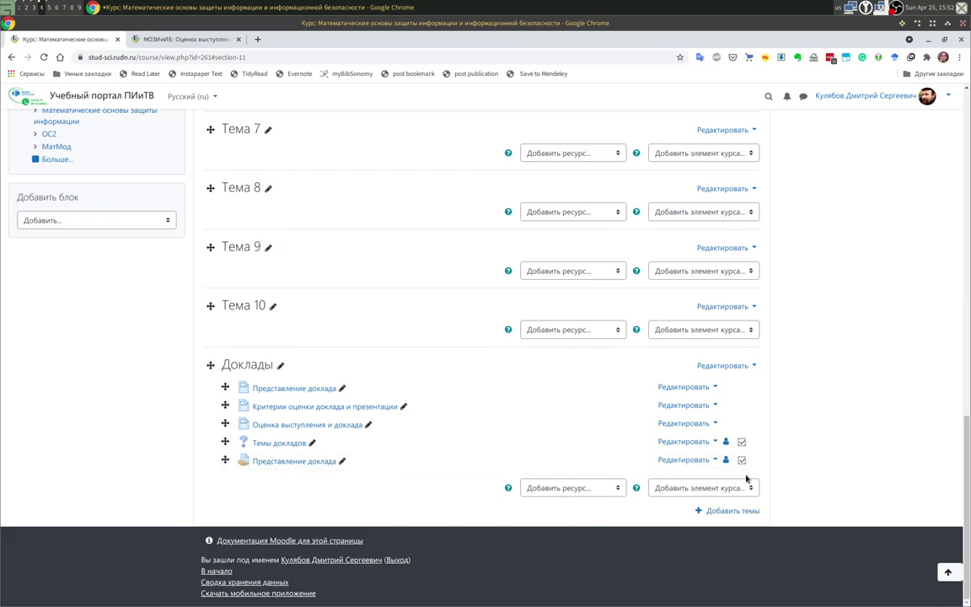
Look over the resource types available in the «Доклады» section and add a new «Задание» activity there.
left_click(572, 488)
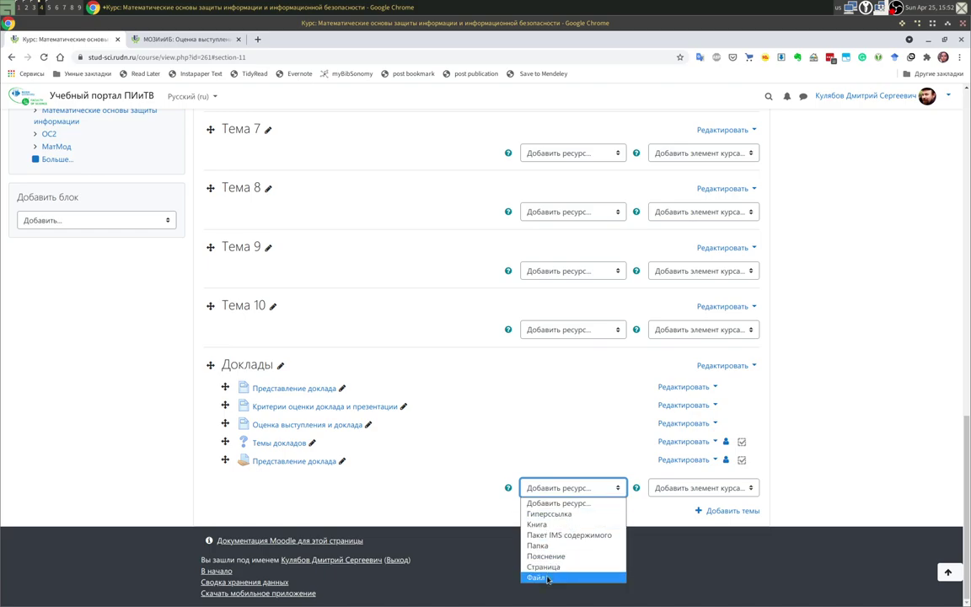
left_click(839, 485)
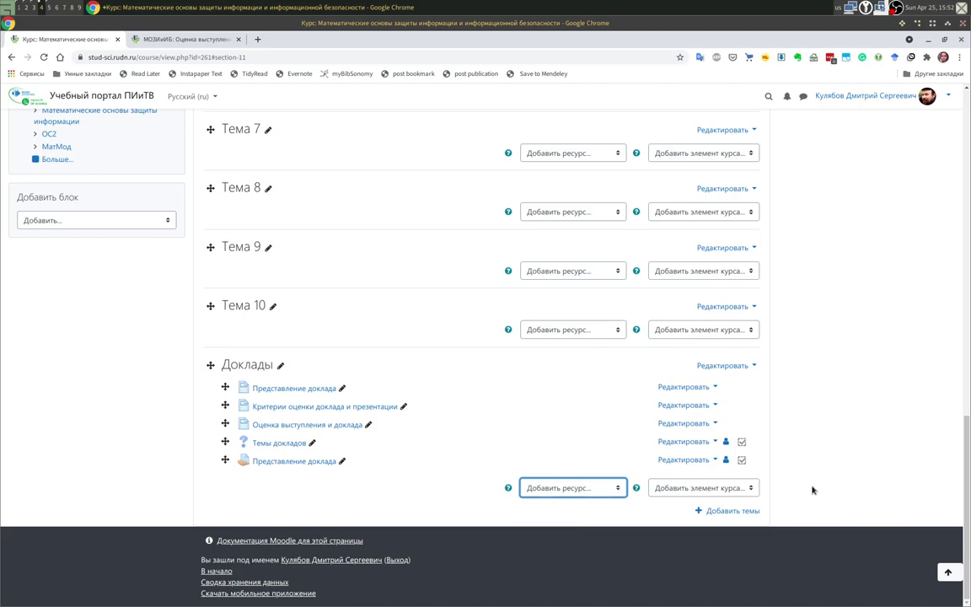
left_click(737, 489)
scroll(684, 411, "down", 1)
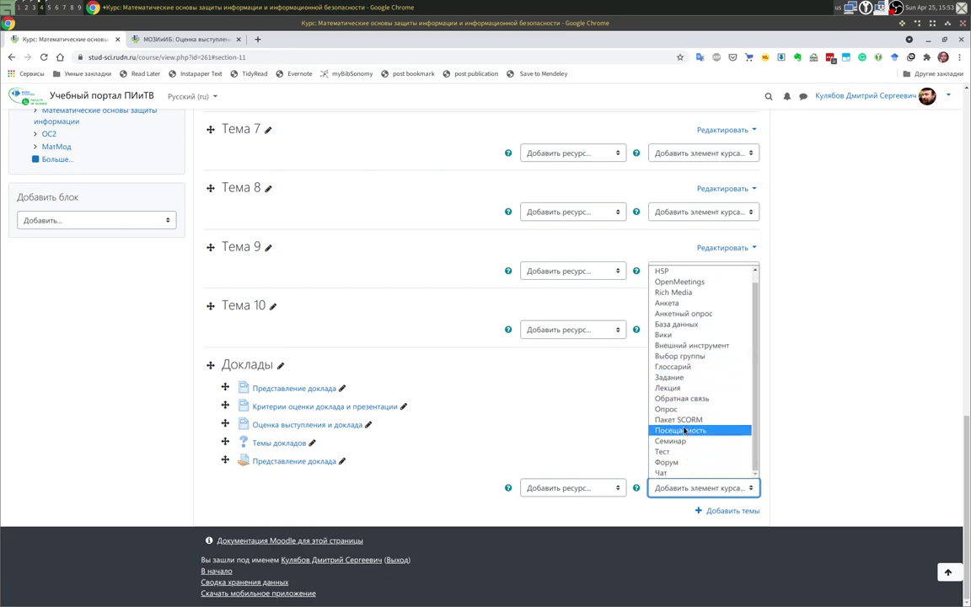
left_click(686, 378)
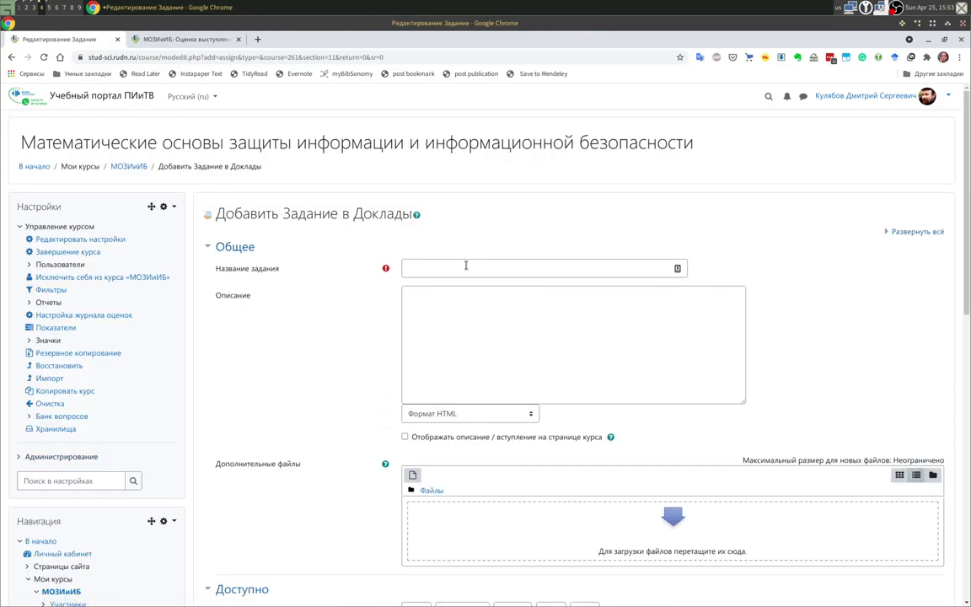
Name the new assignment «Представление доклада».
left_click(465, 267)
key("alt+shift")
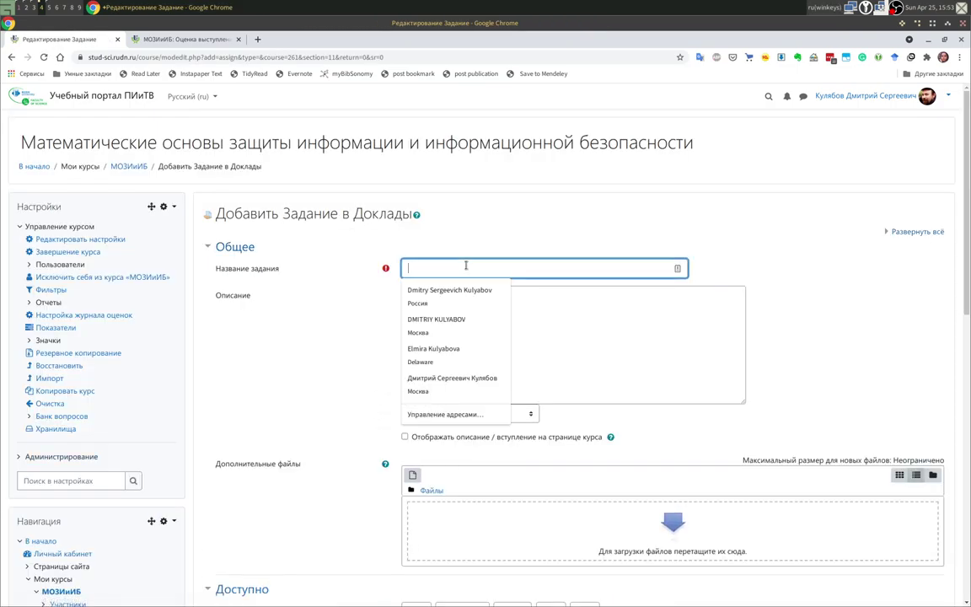
type("Представ")
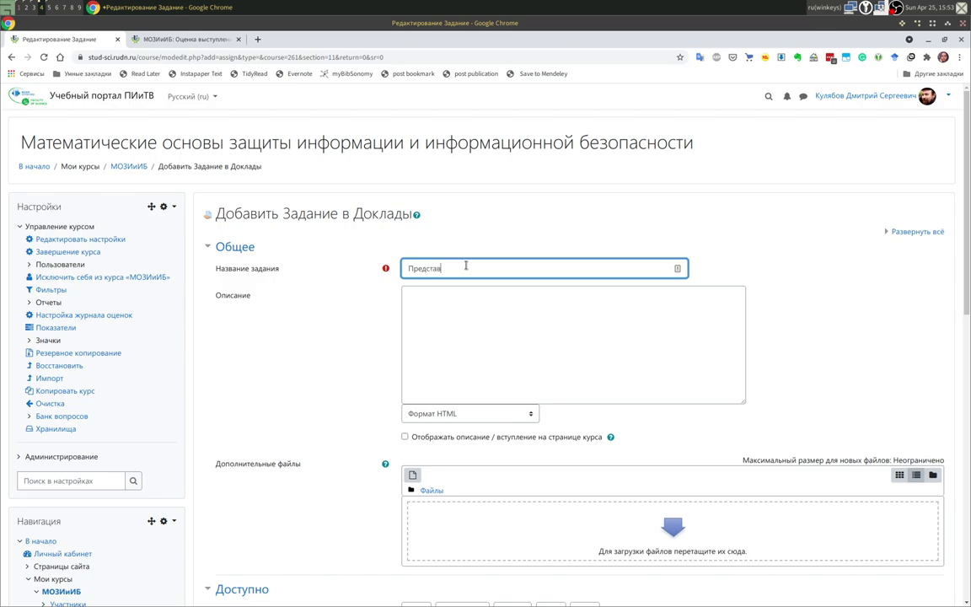
type("ление")
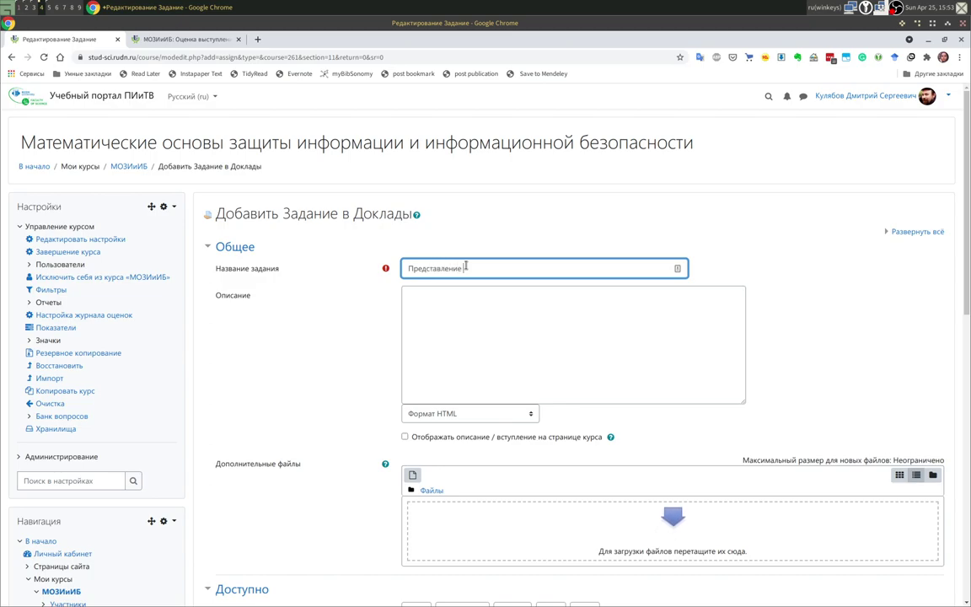
type(" доклада")
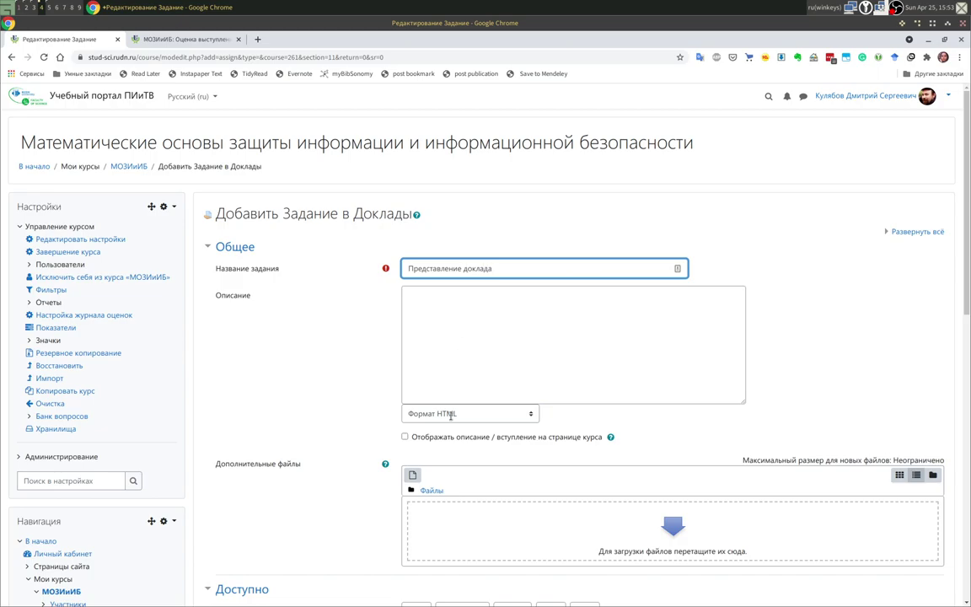
Disable the assignment's submission start date, due date and grading reminder in the «Доступно» settings.
scroll(459, 362, "down", 3)
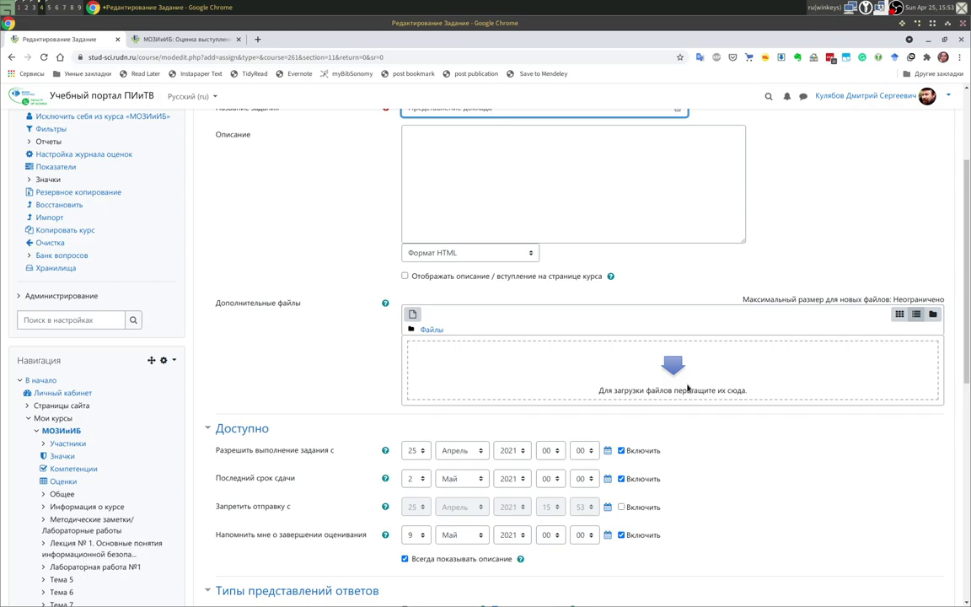
scroll(267, 413, "down", 2)
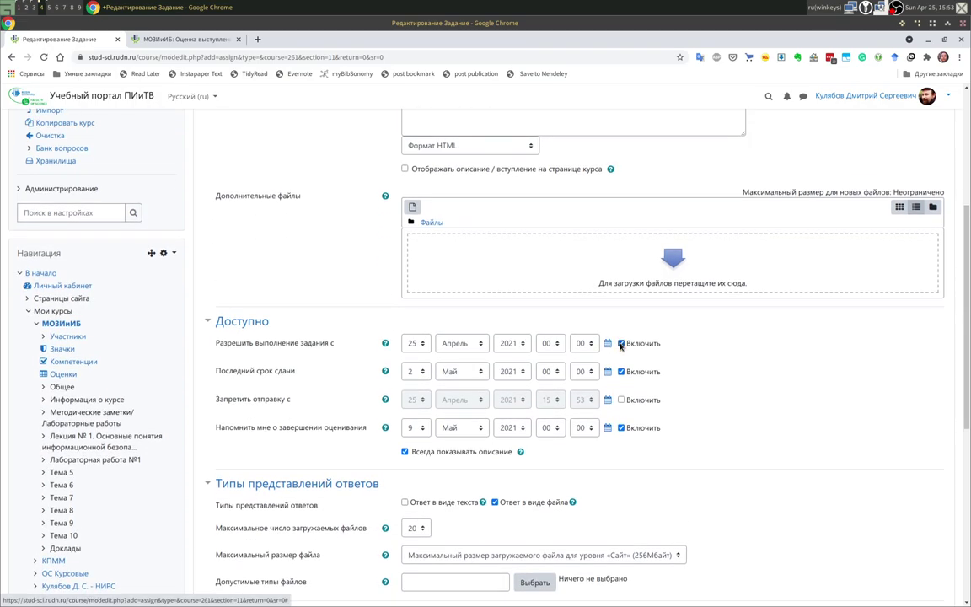
left_click(621, 343)
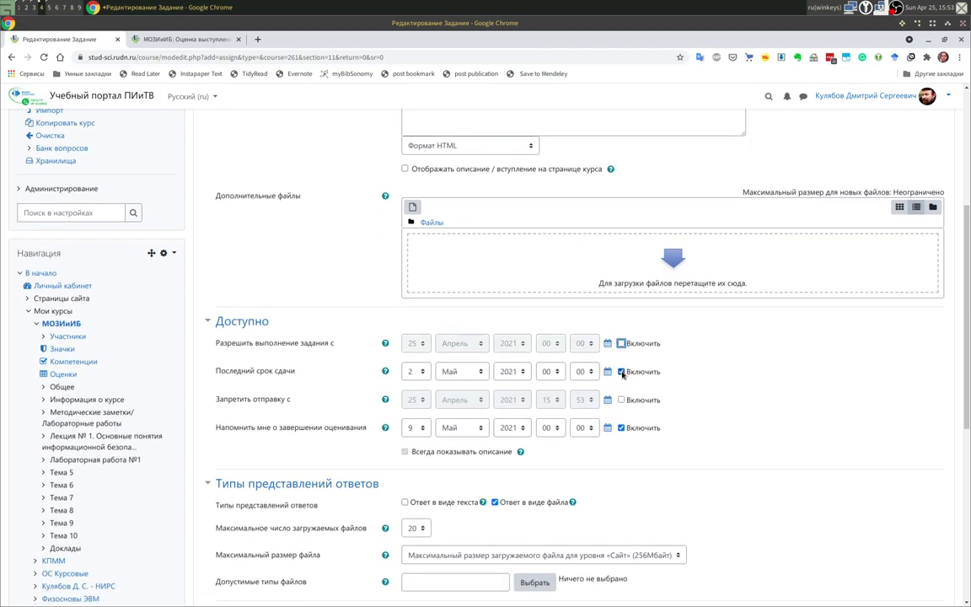
left_click(621, 370)
key("Tab")
key("Tab")
key("Tab")
key("Tab")
key("Tab")
key("Tab")
key("Tab")
key("Tab")
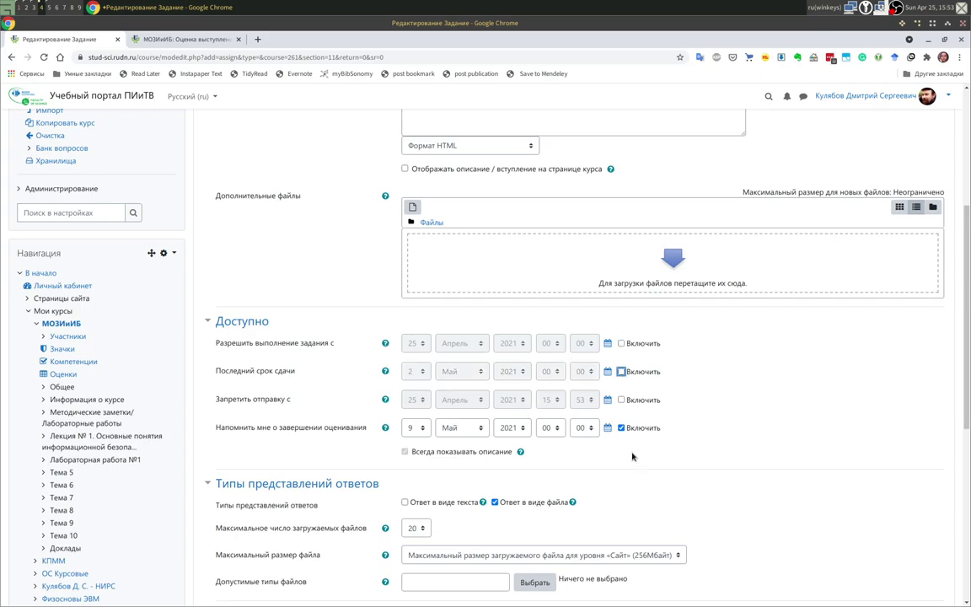
key("space")
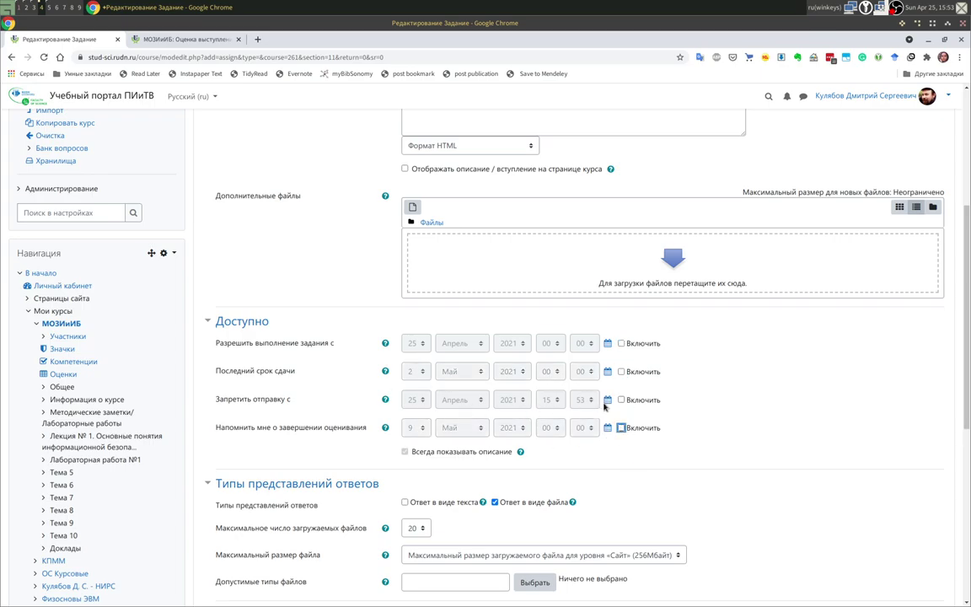
Allow text responses («Ответ в виде текста») alongside file responses for the assignment.
scroll(825, 453, "up", 1)
scroll(824, 453, "down", 4)
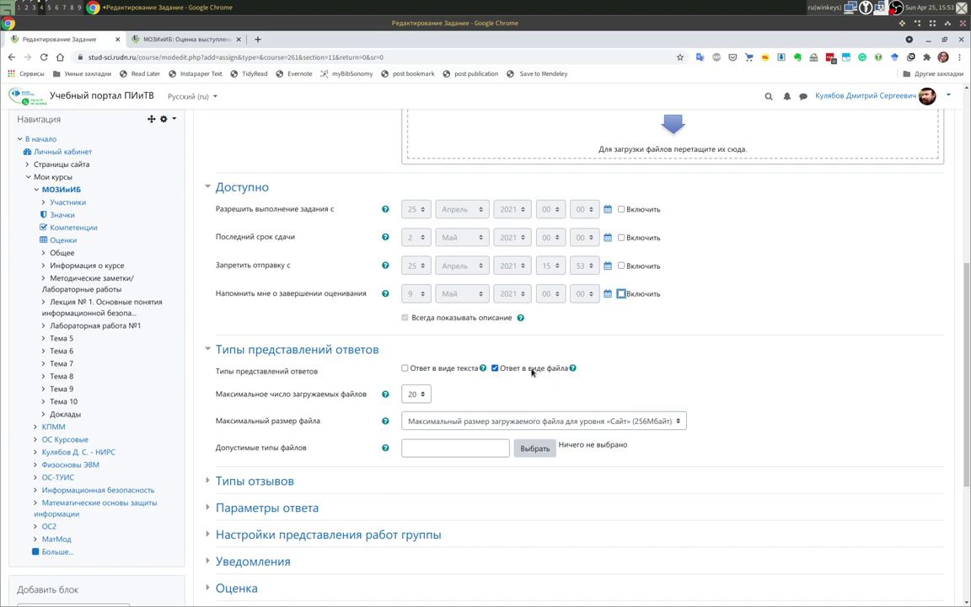
left_click(404, 368)
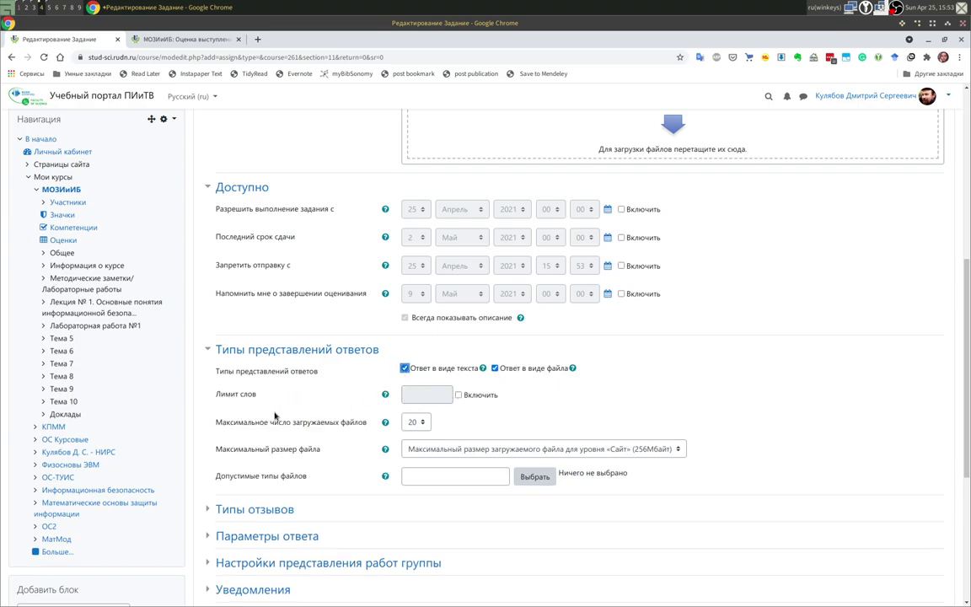
Restrict the assignment's allowed file types to PDF documents (.pdf) from the document files group.
left_click(440, 474)
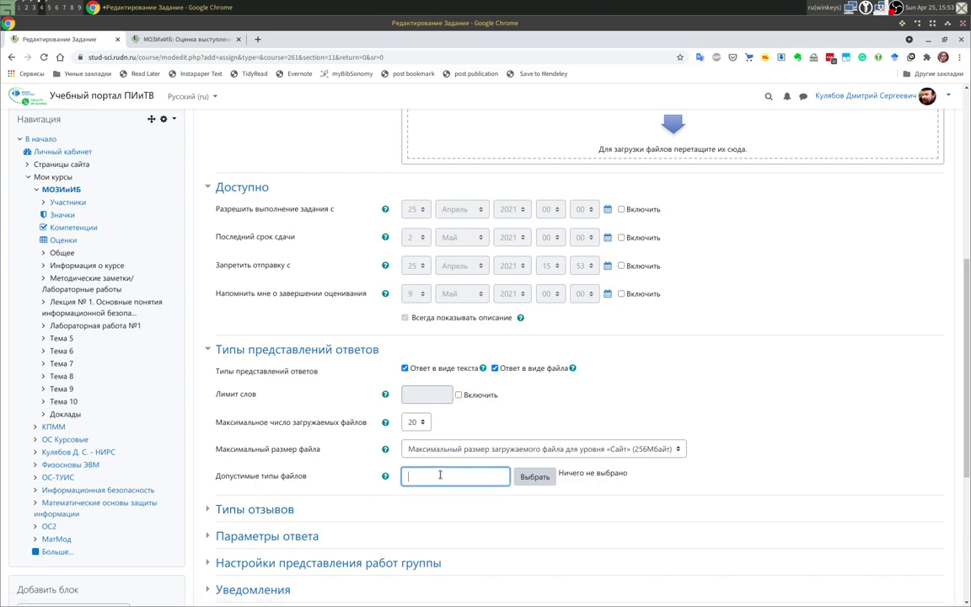
left_click(539, 477)
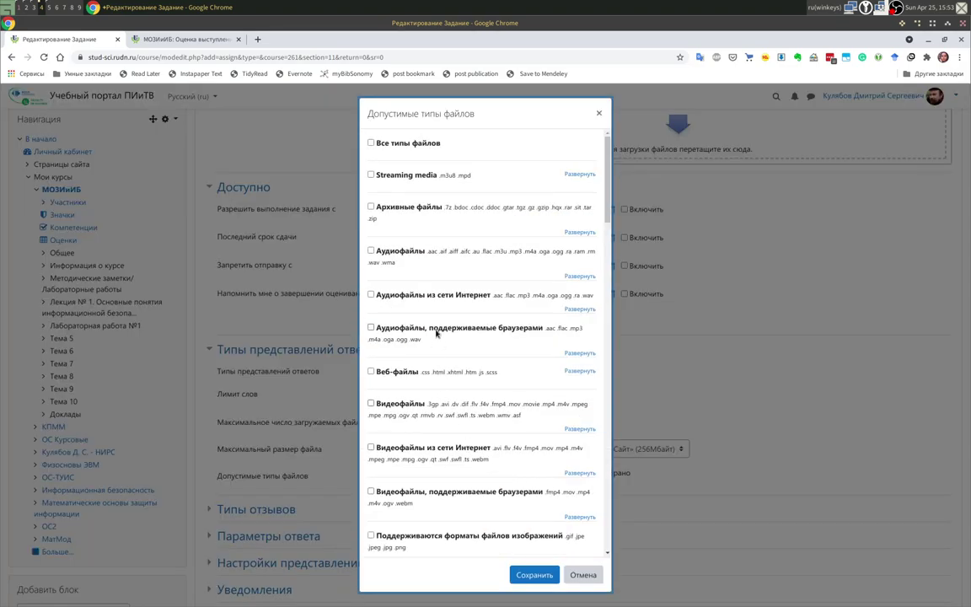
scroll(475, 356, "down", 5)
scroll(474, 356, "down", 1)
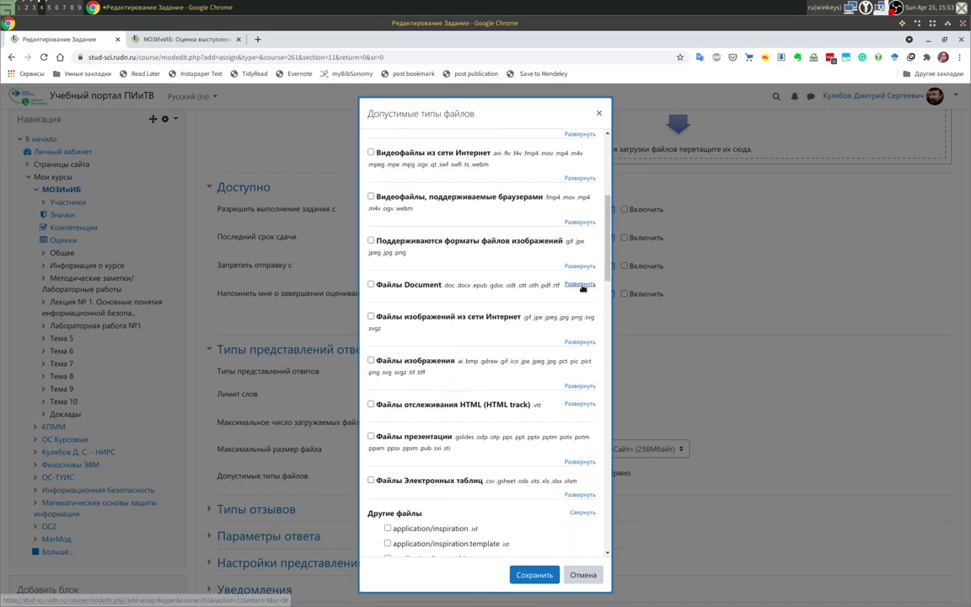
left_click(581, 284)
left_click(386, 315)
left_click(534, 574)
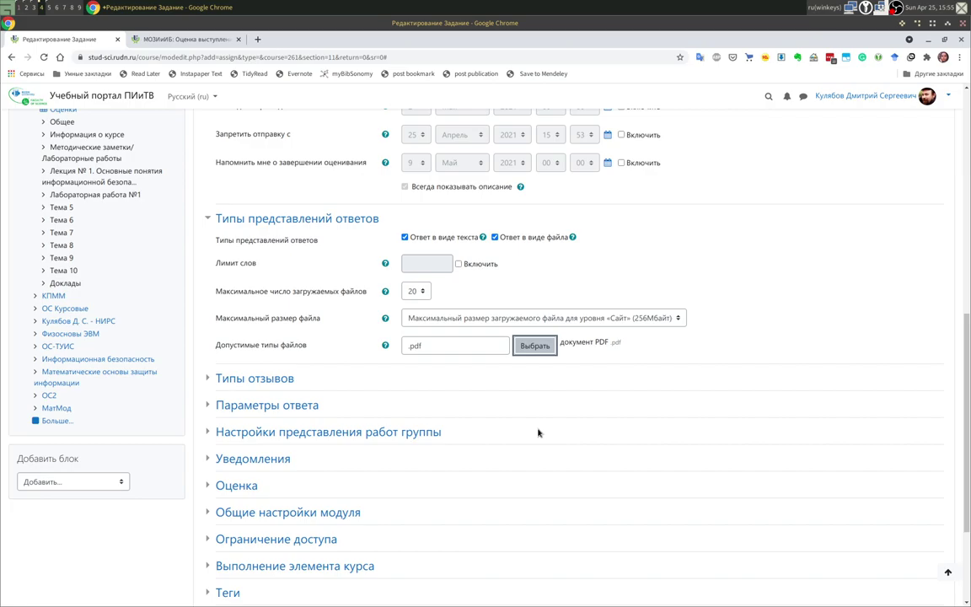
Enable comment feedback («Отзыв в виде комментария») in the assignment's «Типы отзывов» settings.
left_click(252, 379)
scroll(452, 516, "down", 3)
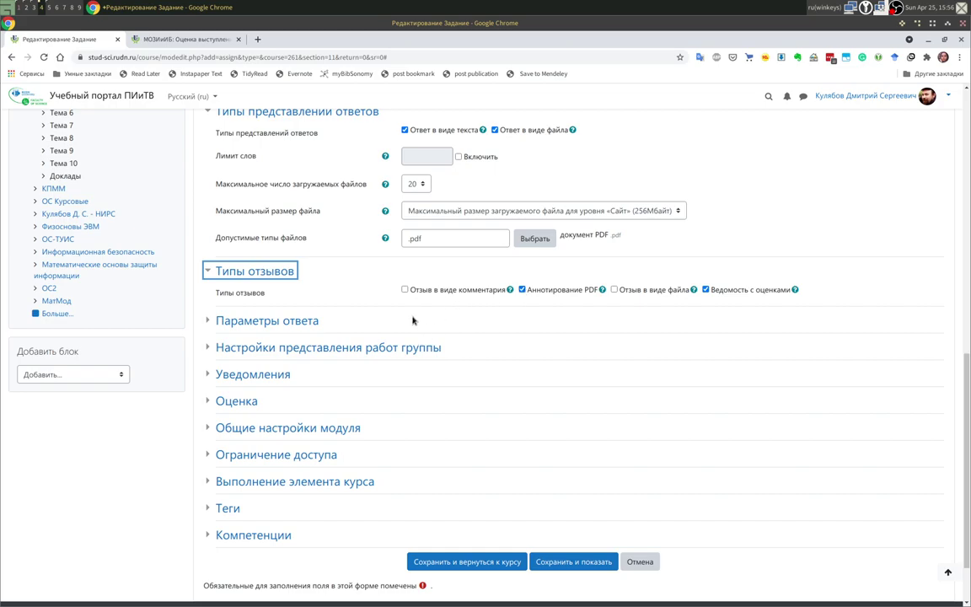
left_click(398, 292)
left_click(404, 290)
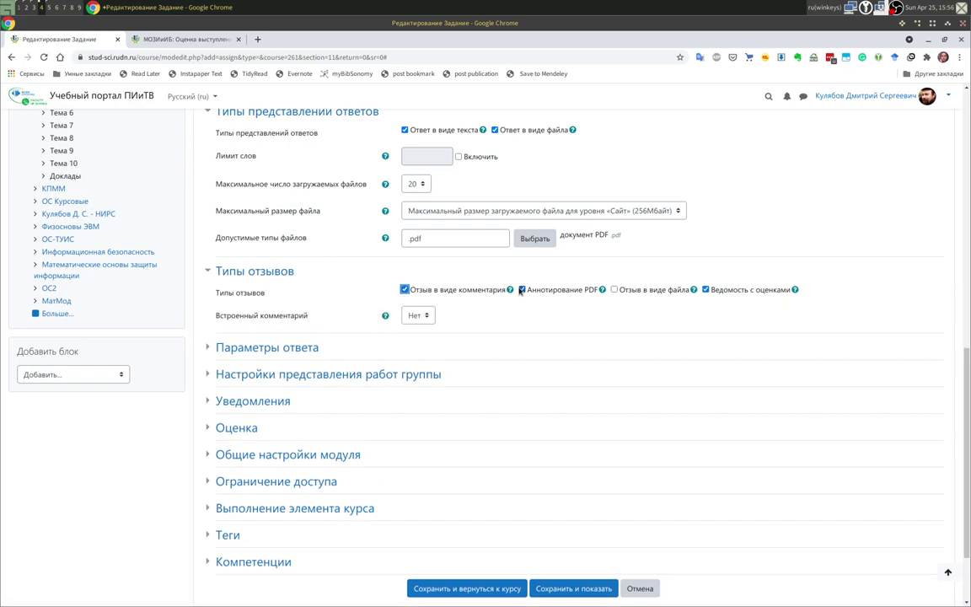
Allow new attempts manually («Вручную») in the assignment's «Параметры ответа» settings and read the help on this option.
left_click(280, 353)
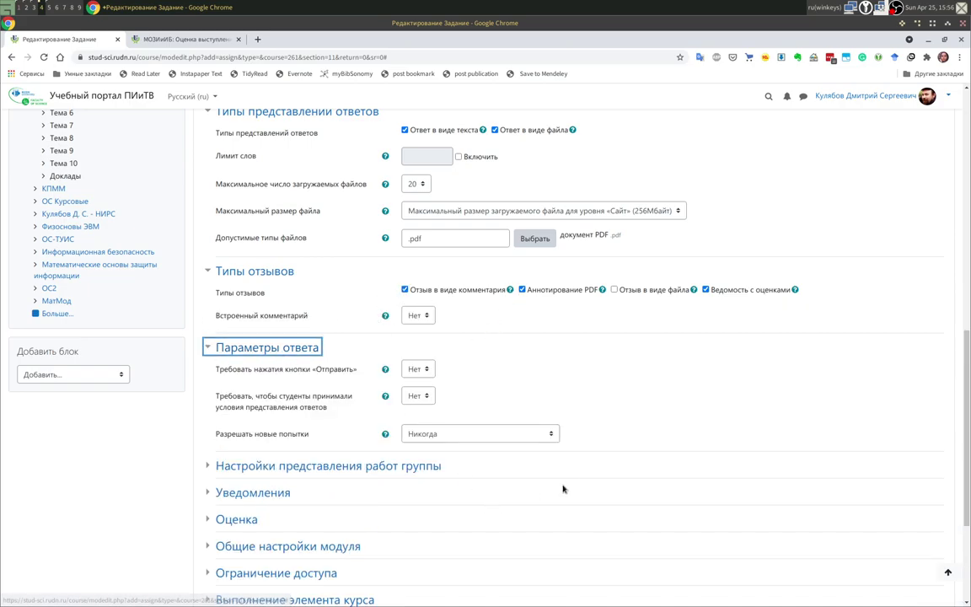
scroll(541, 493, "down", 4)
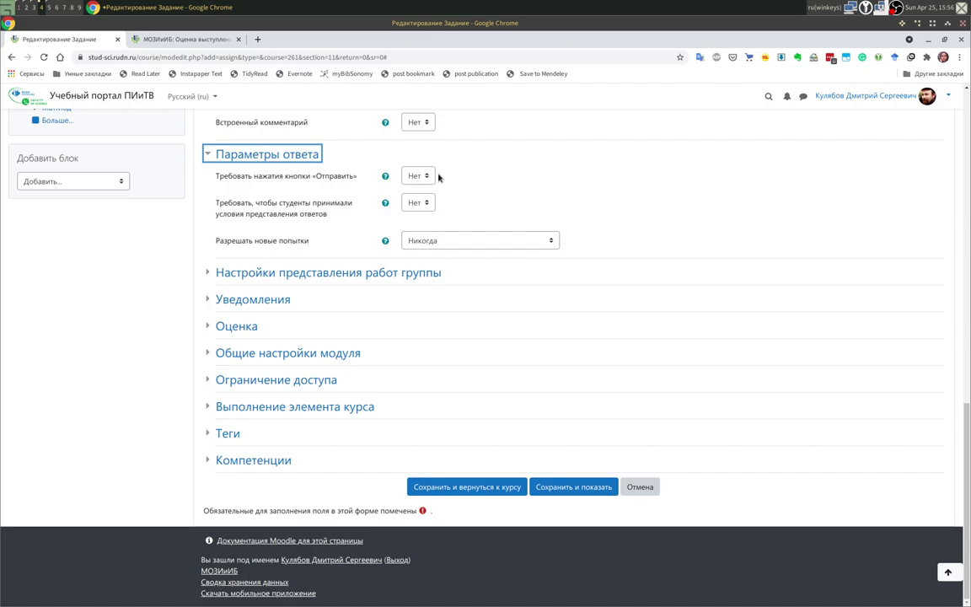
left_click(453, 242)
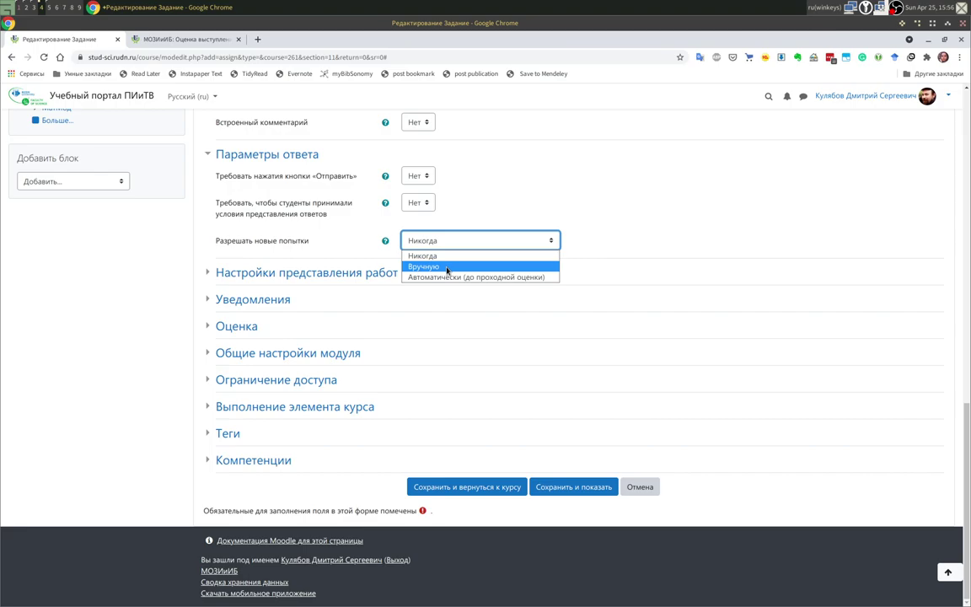
left_click(446, 266)
left_click(447, 268)
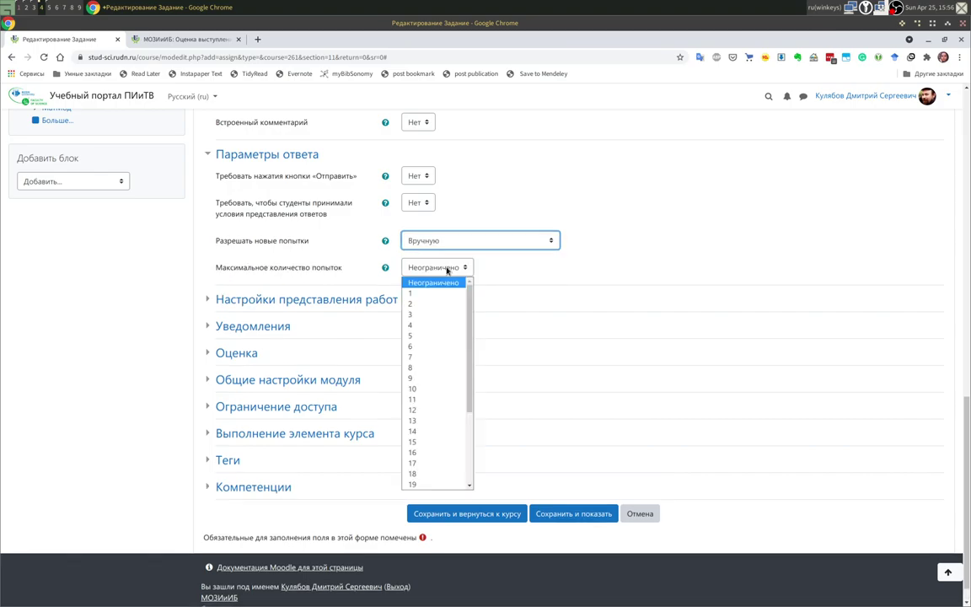
left_click(576, 255)
left_click(628, 238)
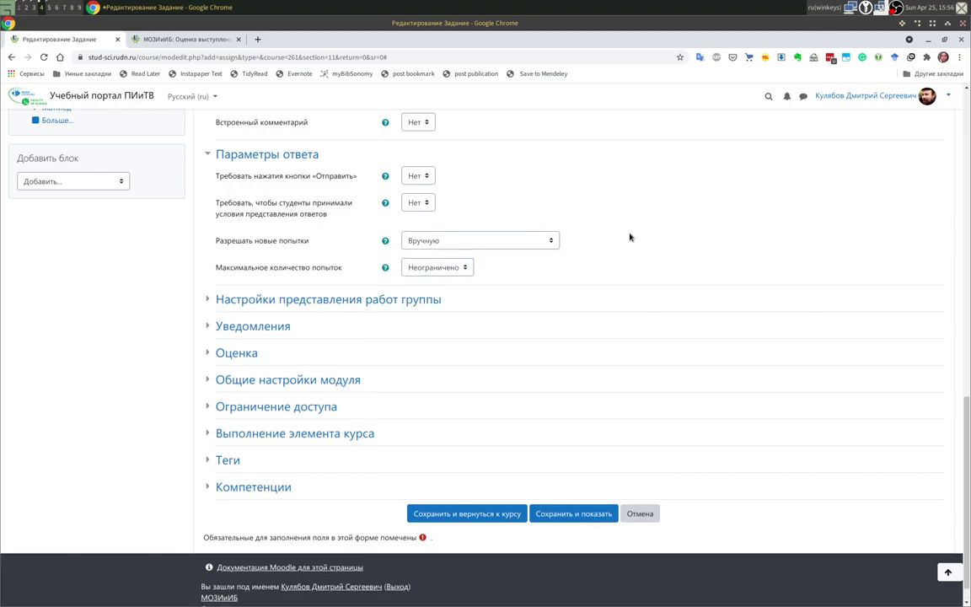
left_click(385, 240)
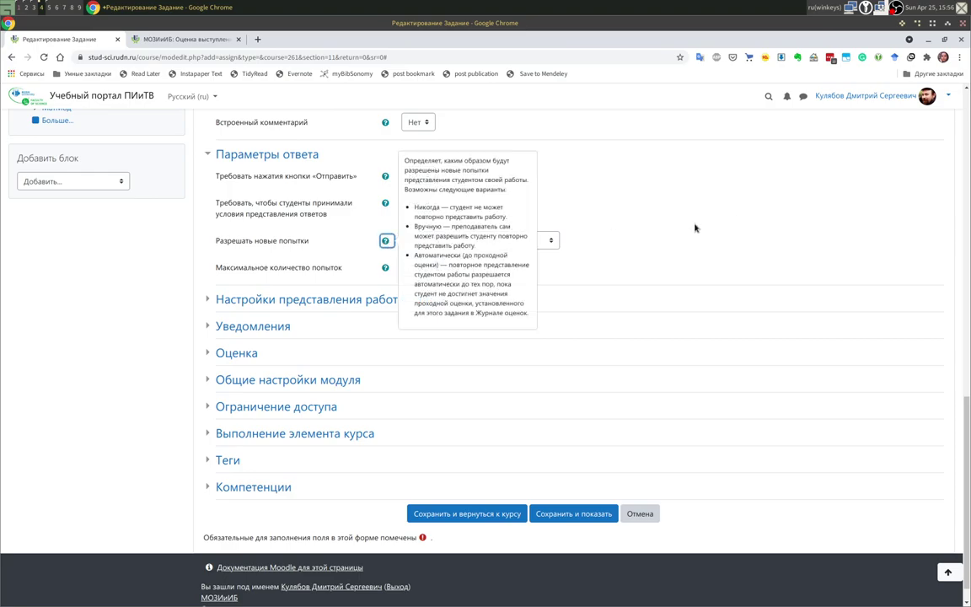
left_click(673, 231)
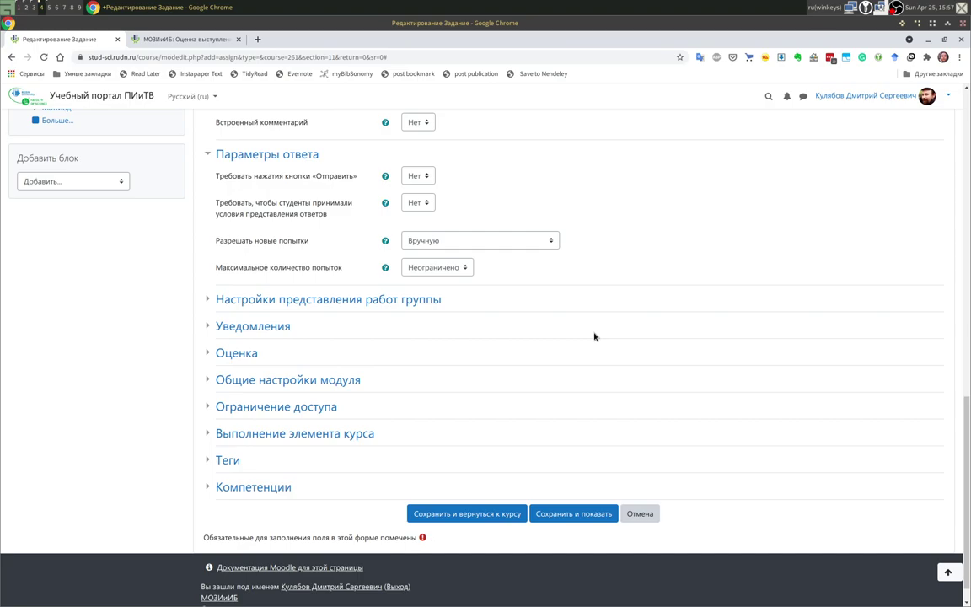
Set the default for «Сообщить студентам» to «Нет» in the assignment's «Уведомления» settings.
left_click(386, 301)
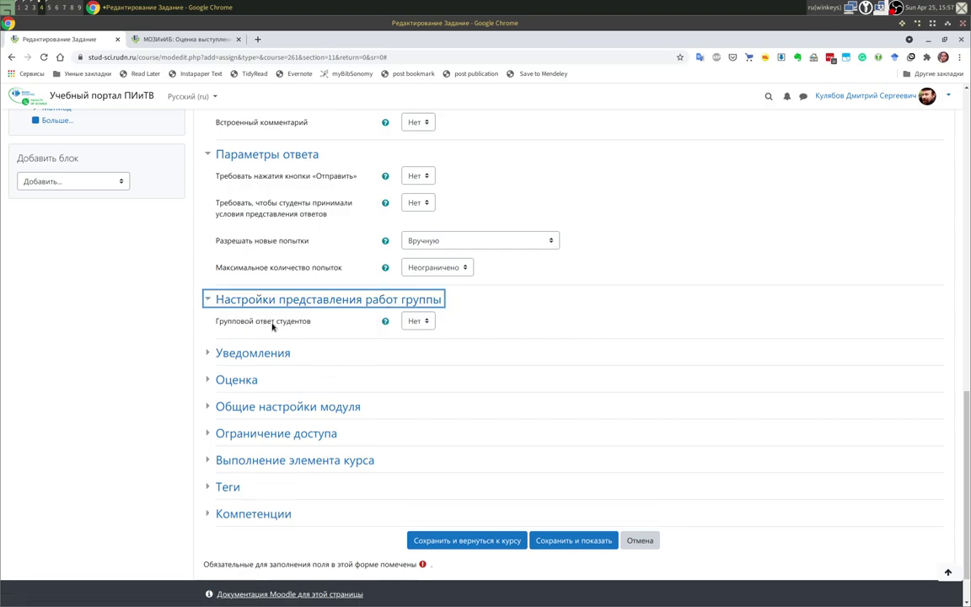
left_click(244, 352)
scroll(544, 339, "down", 1)
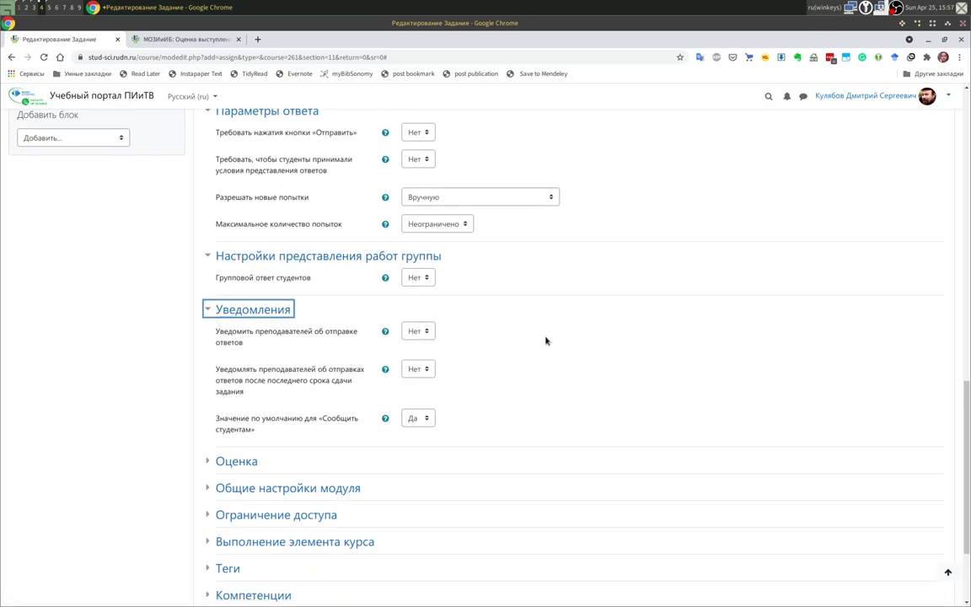
scroll(544, 339, "down", 4)
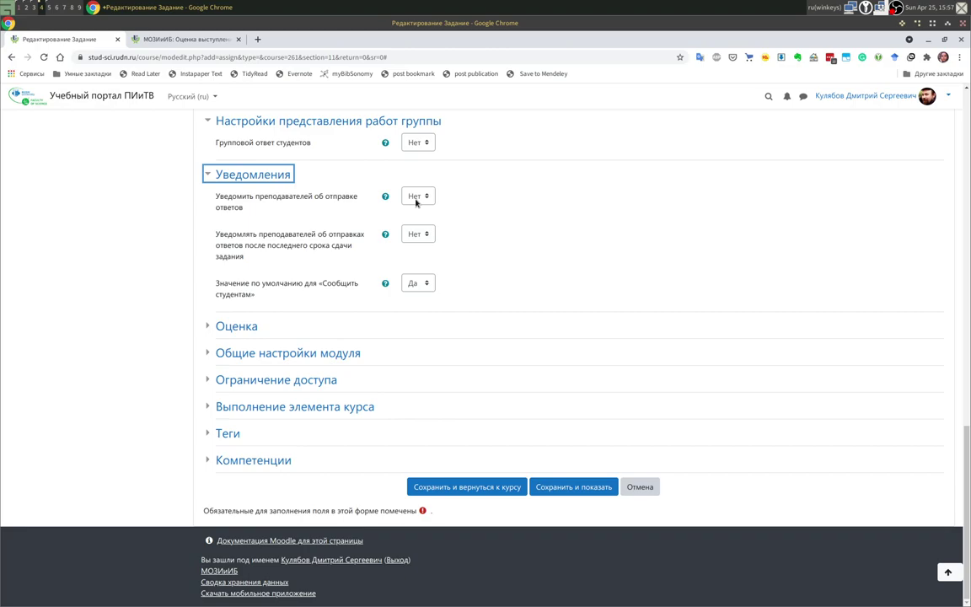
left_click(423, 282)
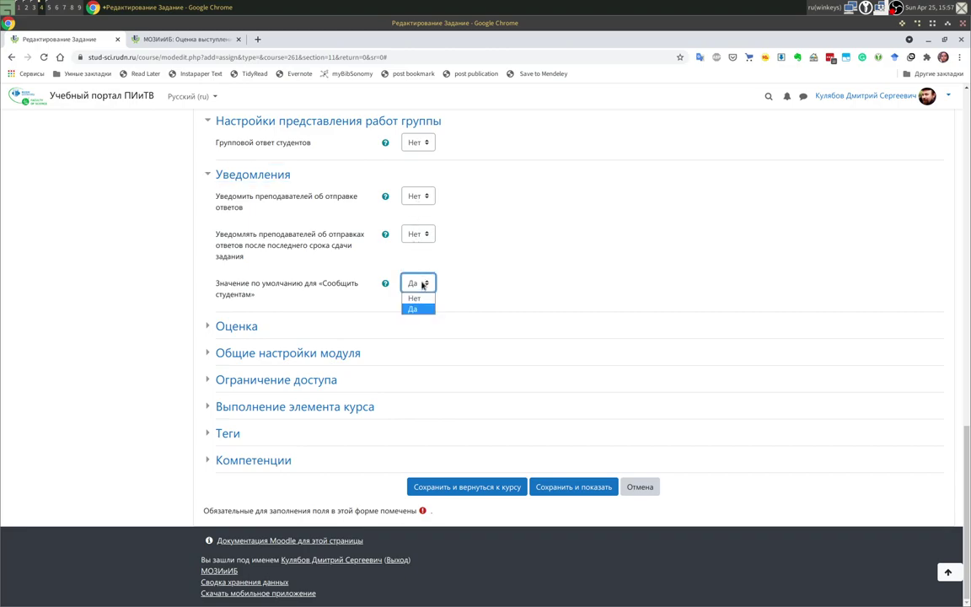
left_click(420, 298)
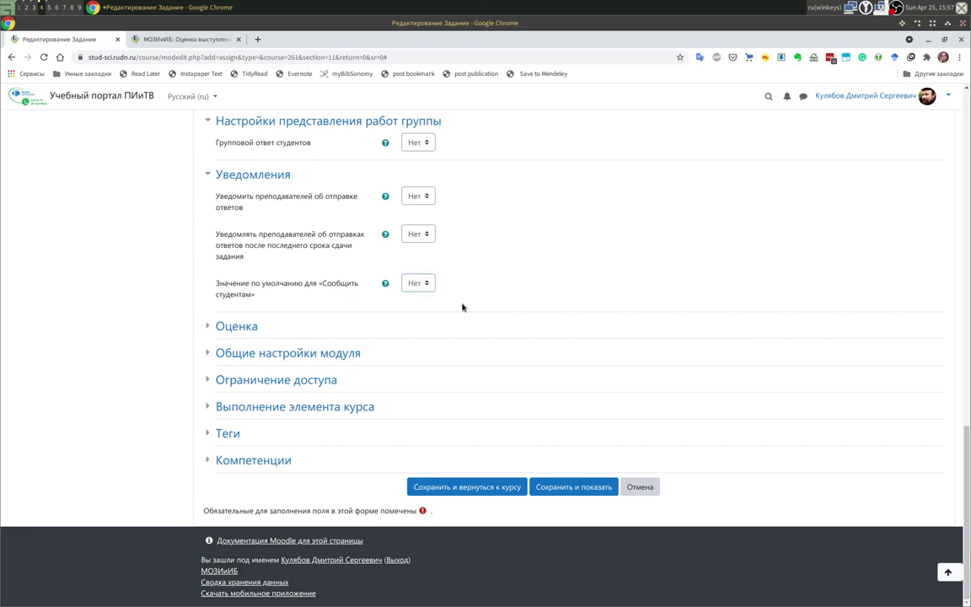
Examine the assignment's «Оценка», «Общие настройки модуля» and «Ограничение доступа» settings.
left_click(223, 327)
scroll(590, 363, "down", 3)
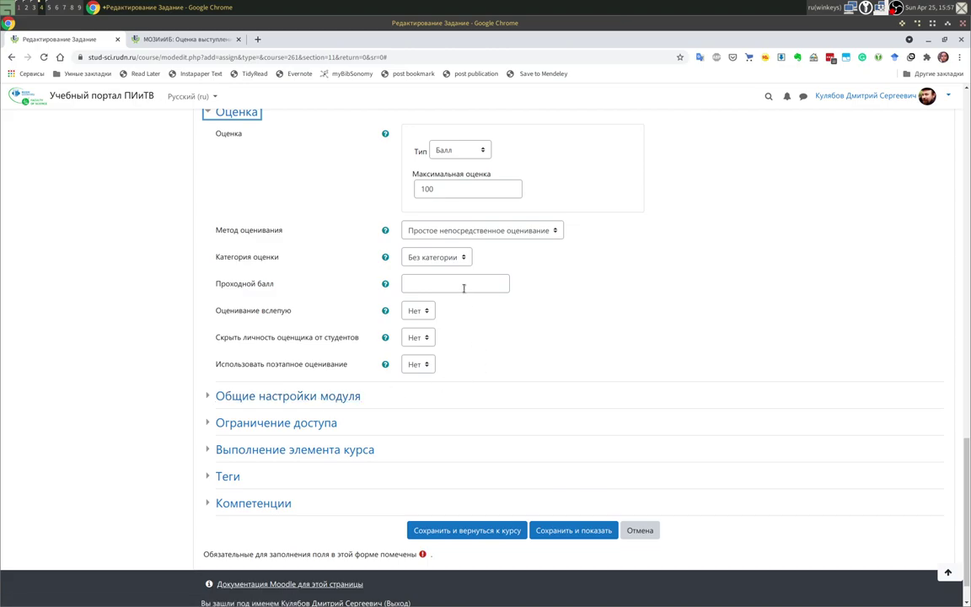
left_click(269, 396)
scroll(396, 413, "down", 2)
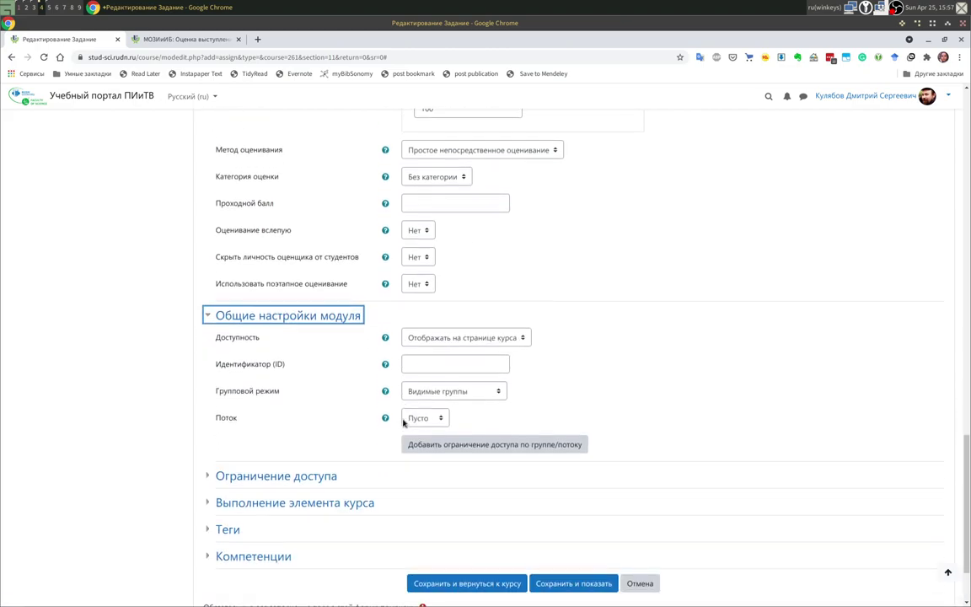
scroll(518, 405, "down", 1)
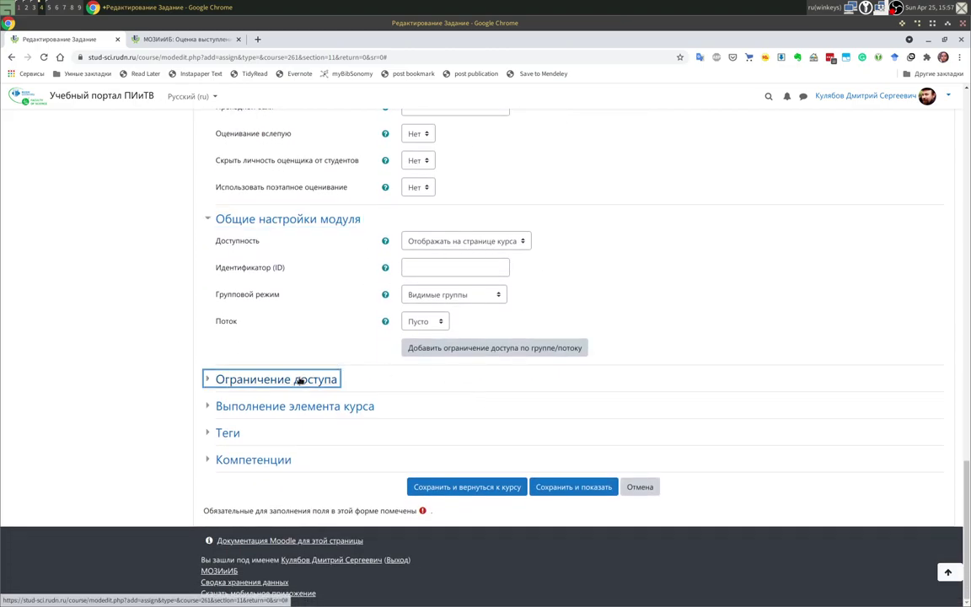
left_click(329, 378)
scroll(407, 320, "down", 1)
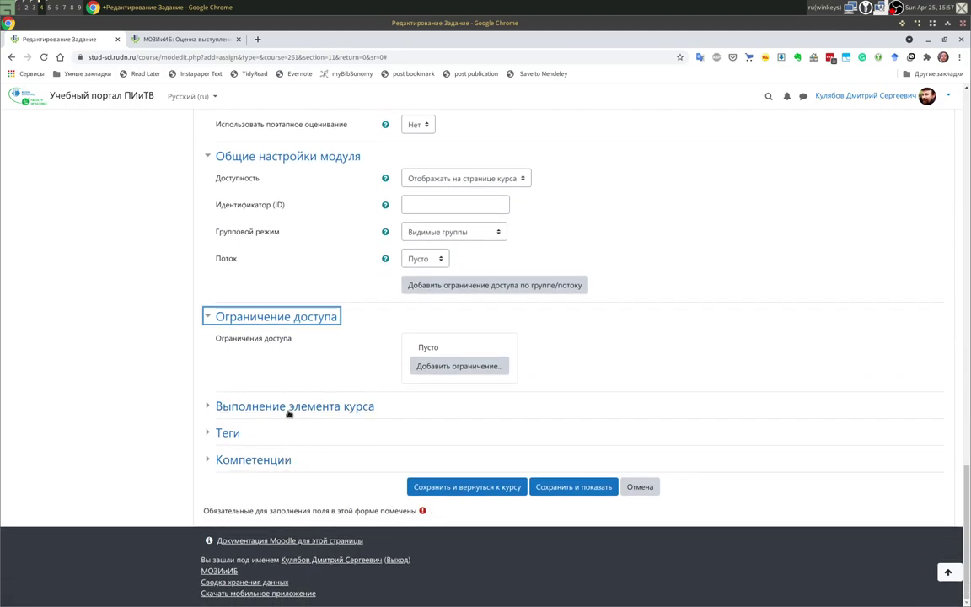
left_click(408, 204)
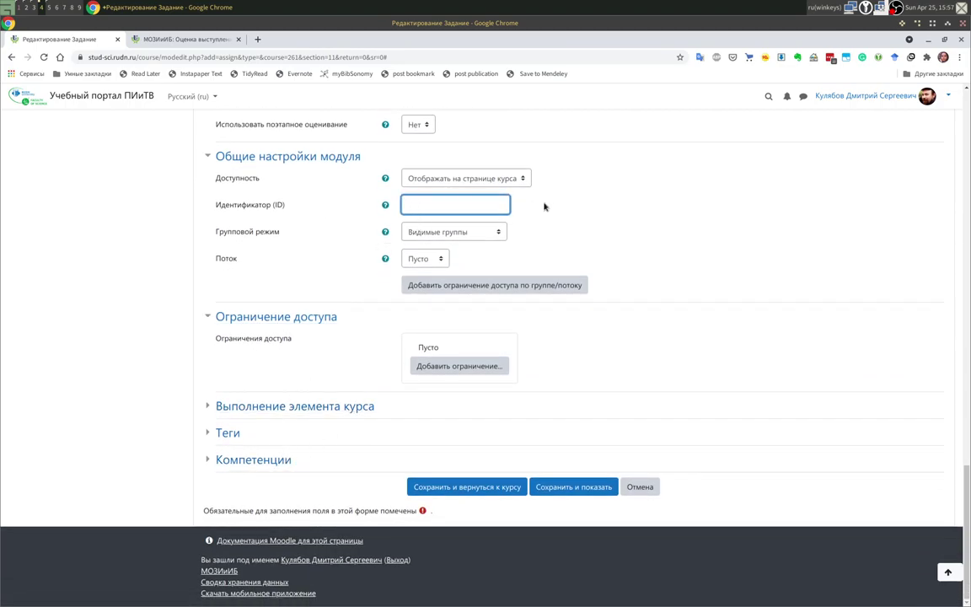
Set completion tracking to «Отображать элемент курса как выполненный при выполнении условий», requiring a grade but not viewing.
left_click(299, 406)
scroll(312, 408, "down", 1)
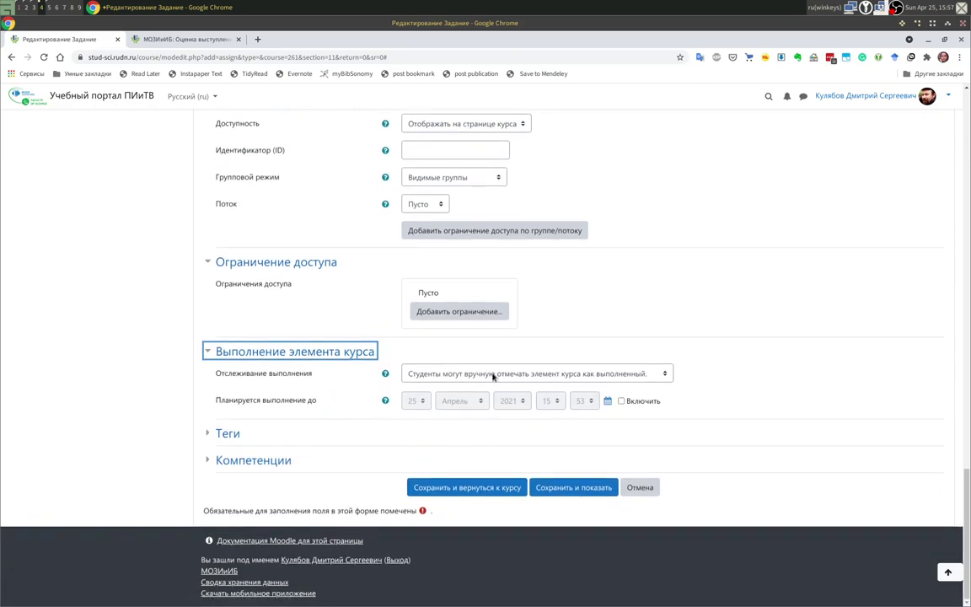
left_click(494, 377)
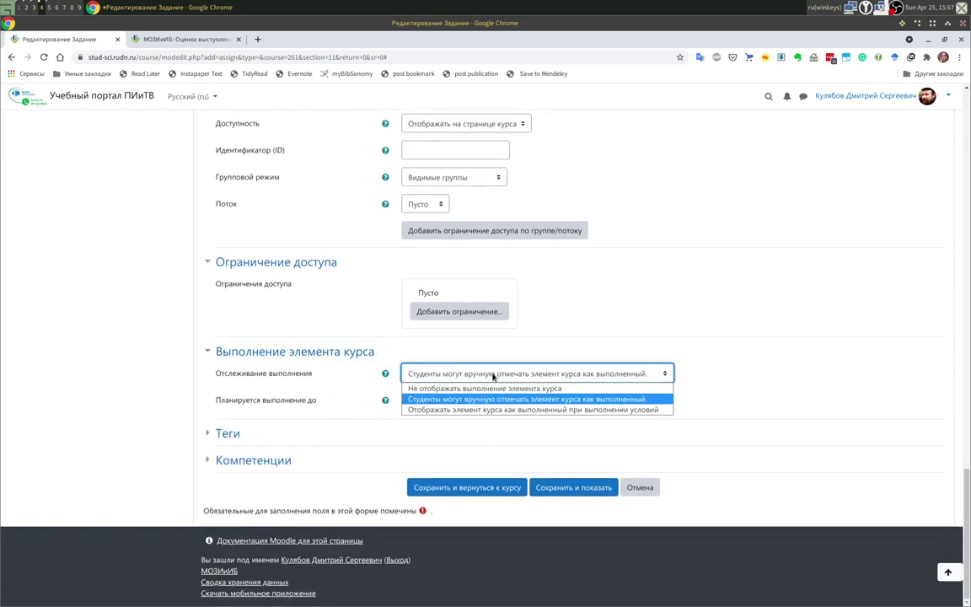
left_click(468, 410)
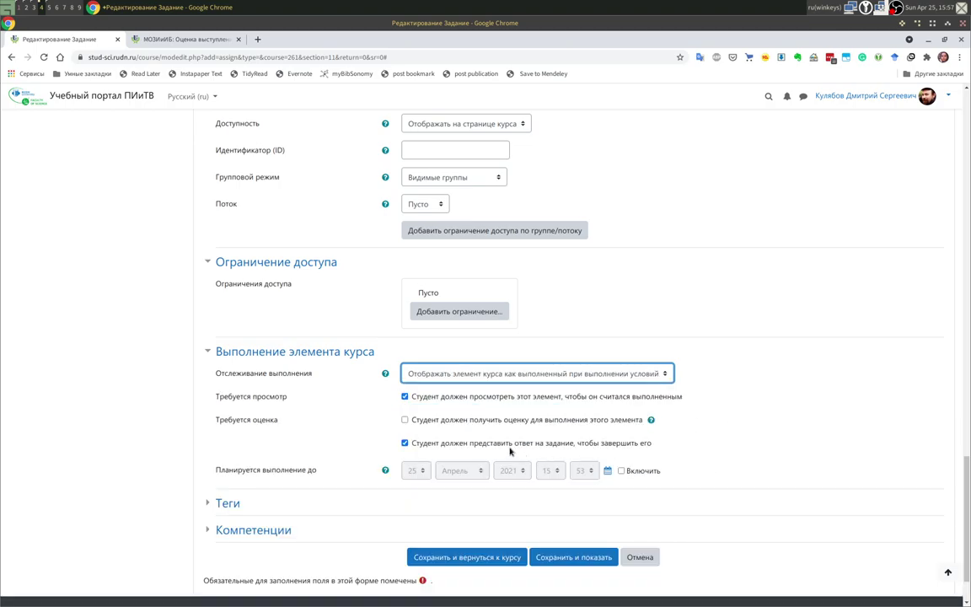
left_click(404, 396)
left_click(405, 419)
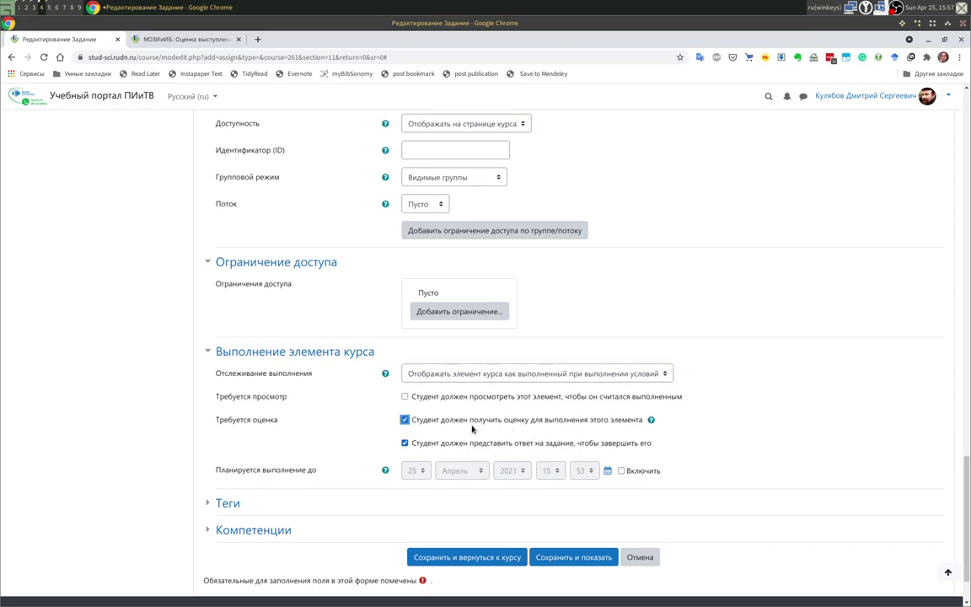
Expand the «Теги» and «Компетенции» sections to examine their settings.
scroll(328, 400, "down", 2)
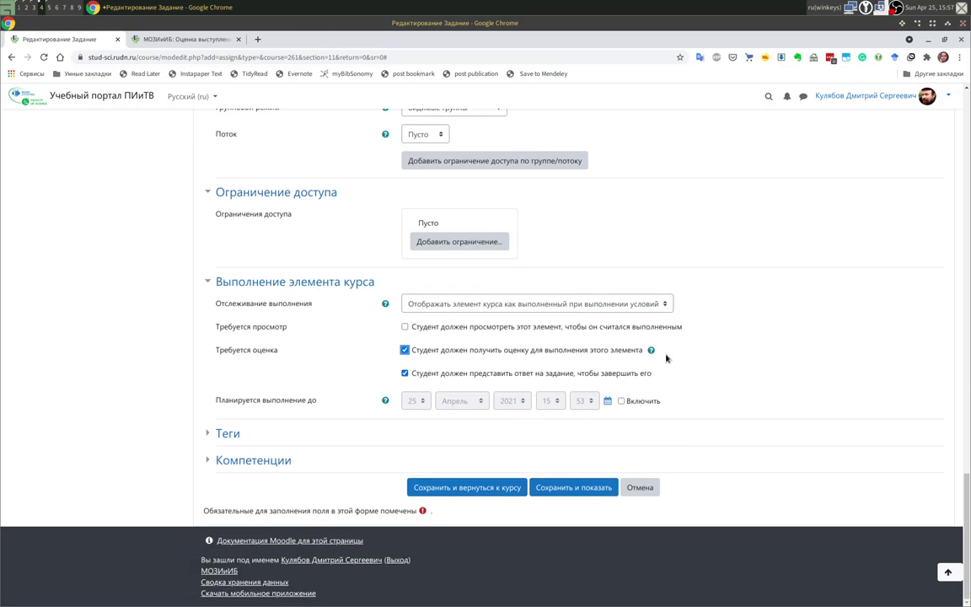
left_click(227, 434)
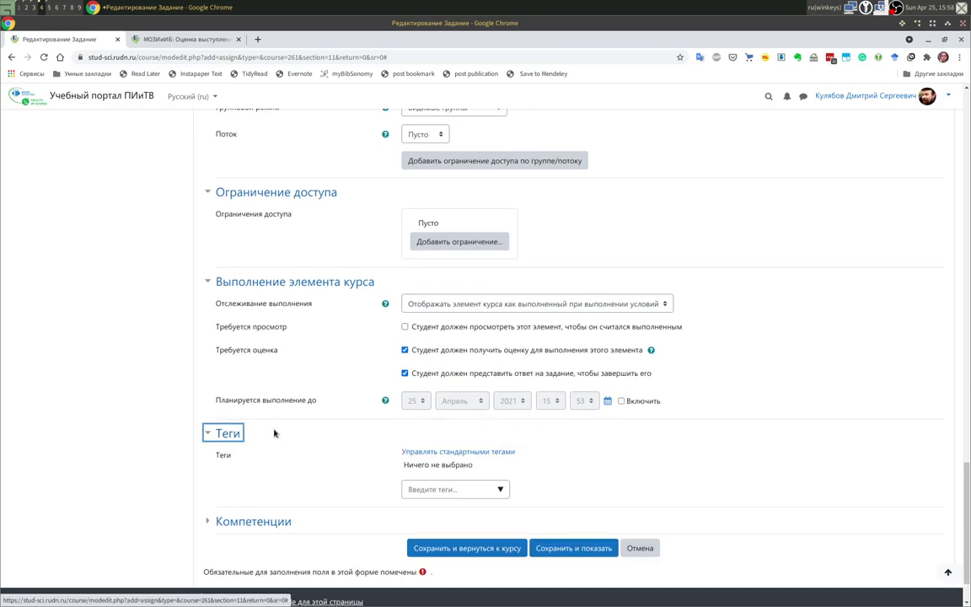
left_click(253, 495)
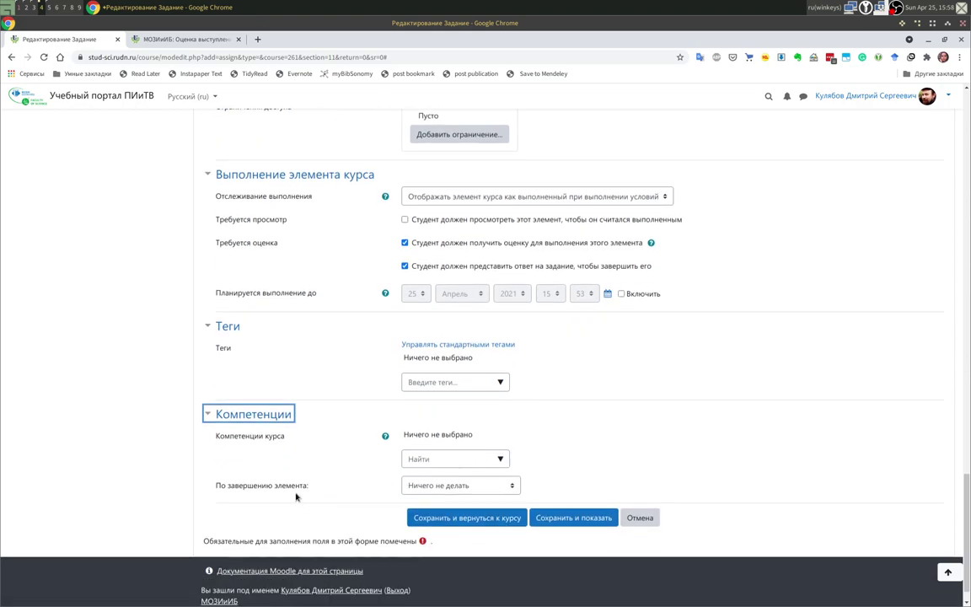
Set the assignment's maximum grade to 10 with the grade type «Балл».
scroll(317, 484, "up", 4)
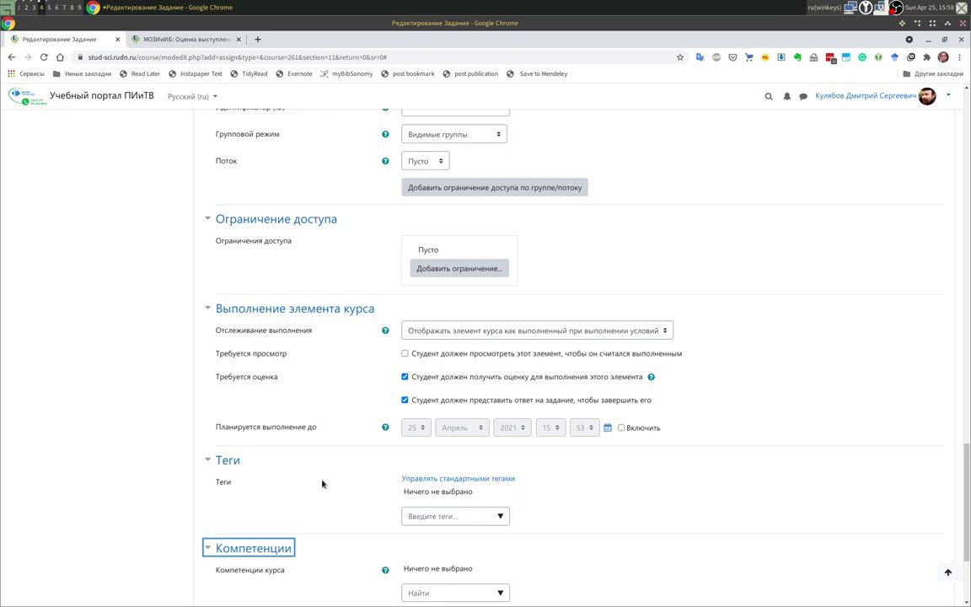
scroll(322, 483, "up", 5)
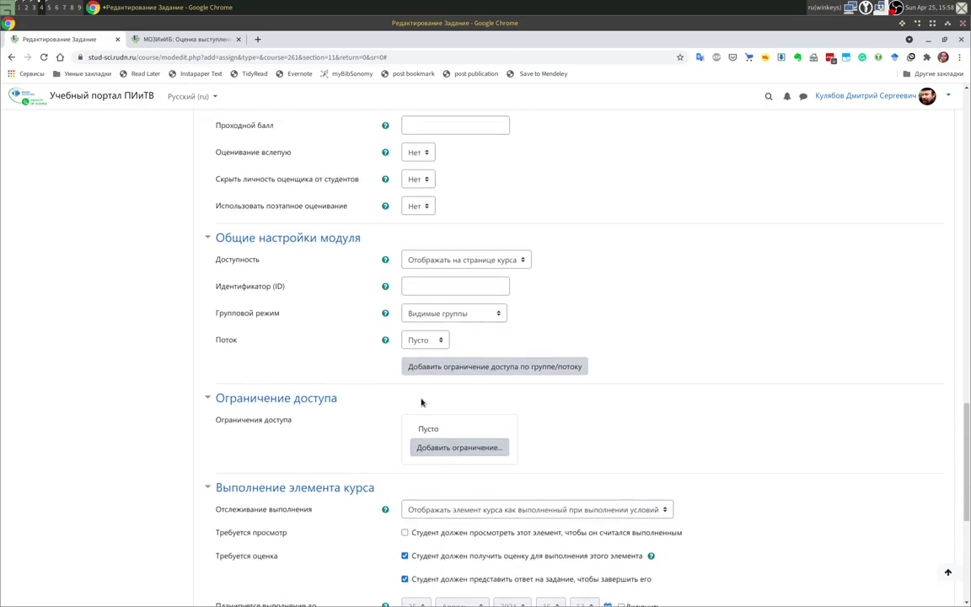
double_click(450, 199)
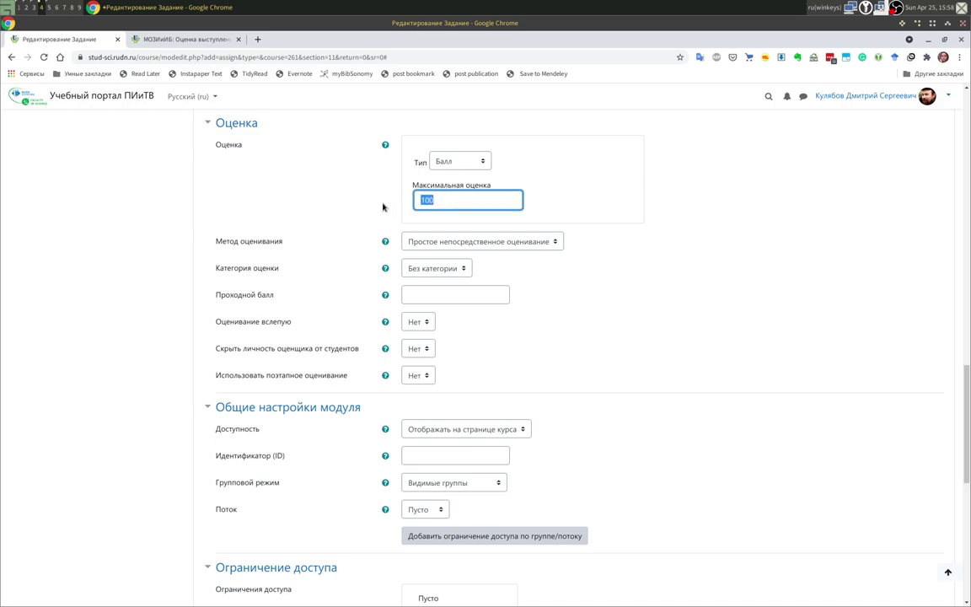
type("12")
key("BackSpace")
type("0")
left_click(460, 161)
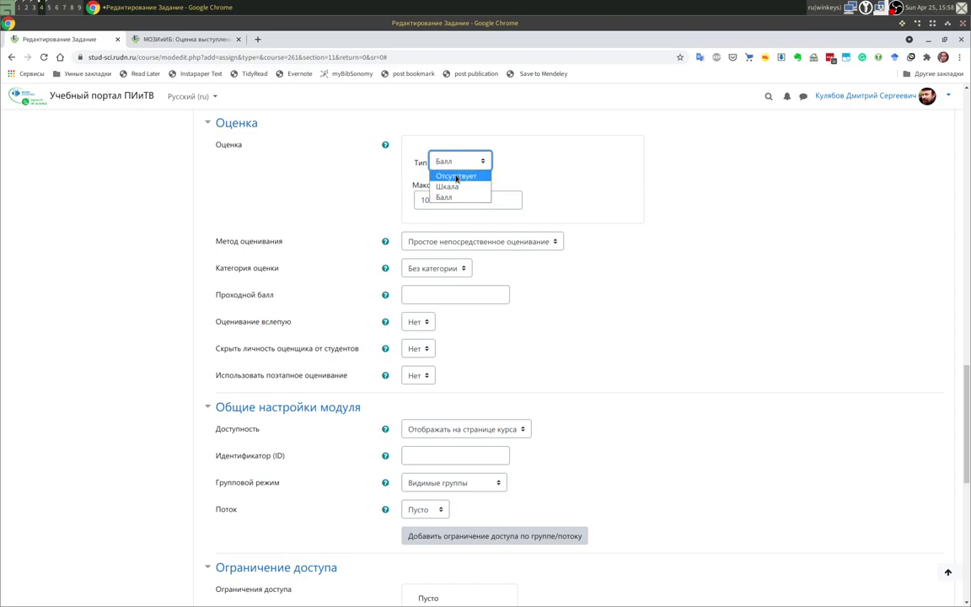
left_click(450, 196)
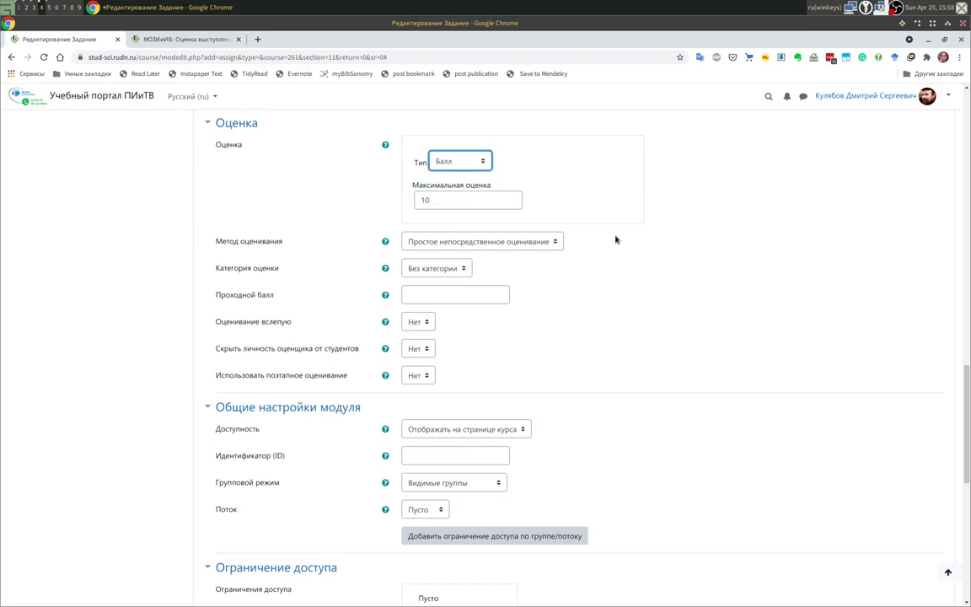
Check the «Категория оценки» options and the help for «Скрыть личность оценщика от студентов».
left_click(436, 268)
left_click(440, 269)
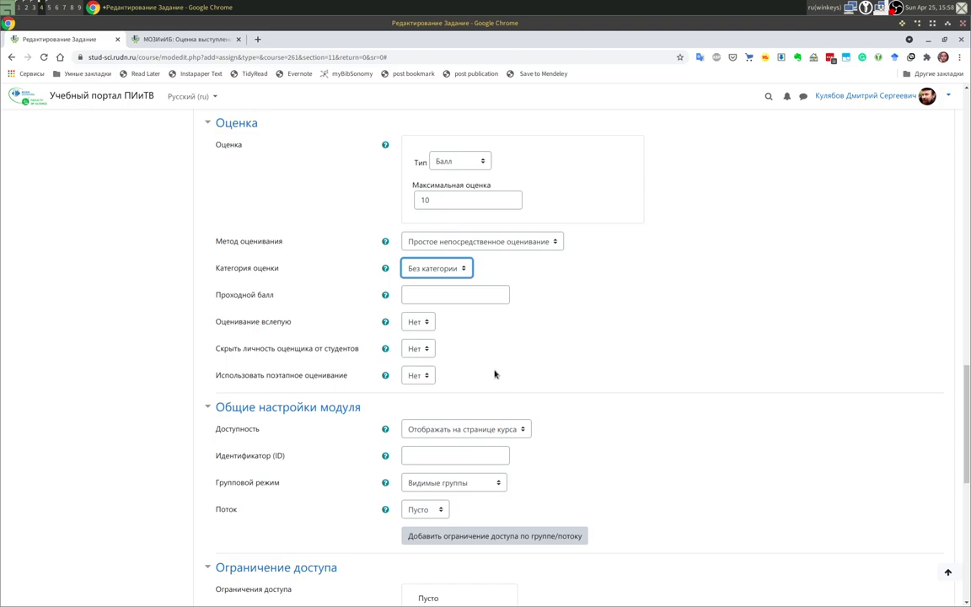
left_click(385, 348)
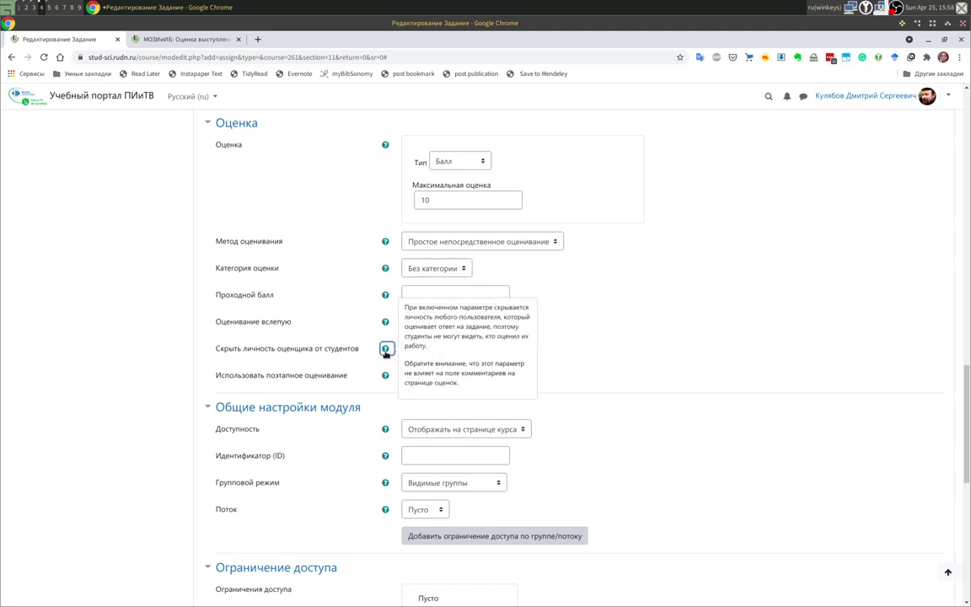
left_click(411, 350)
left_click(517, 344)
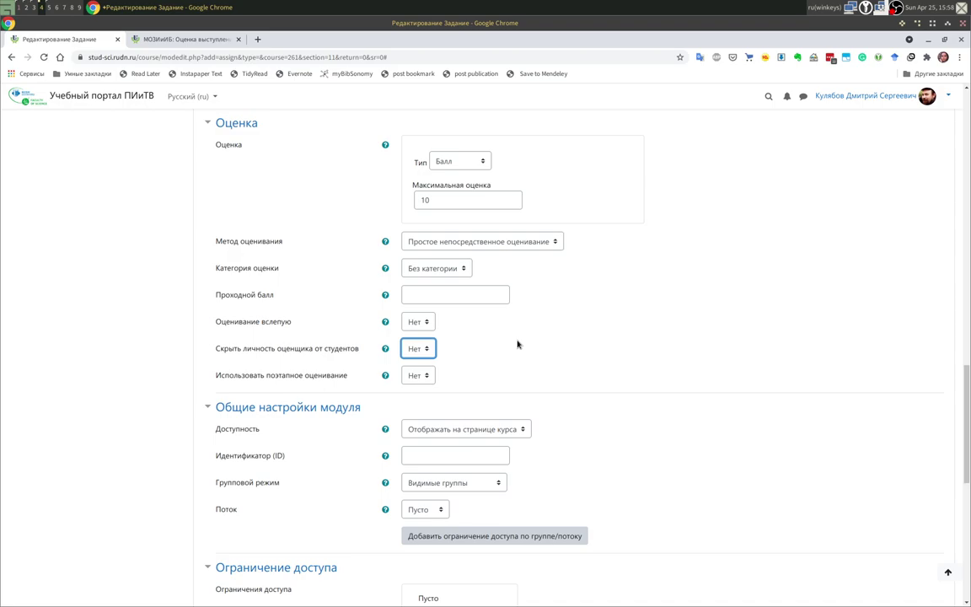
Set the assignment's grading method («Метод оценивания») to «Рубрика».
left_click(497, 242)
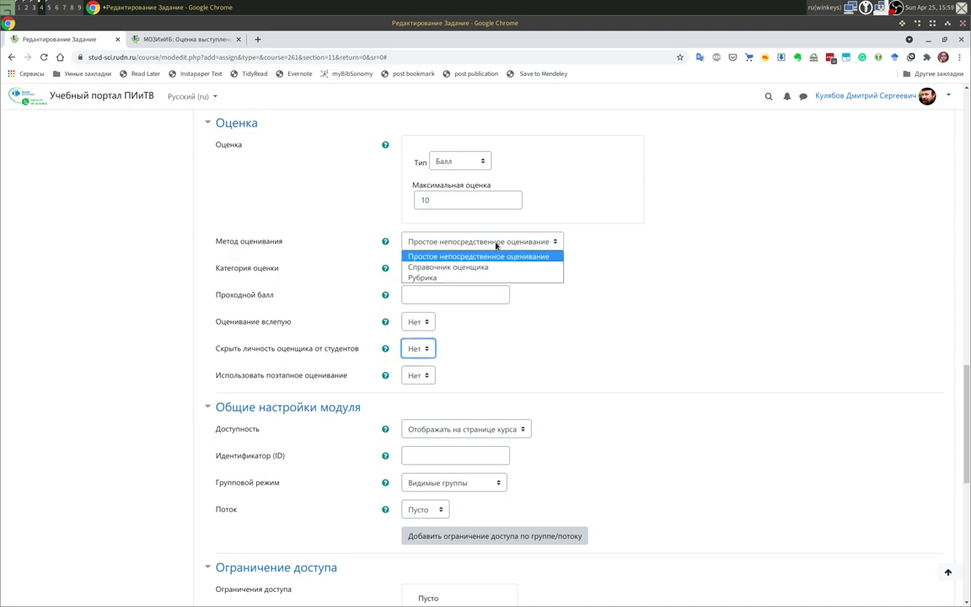
left_click(466, 278)
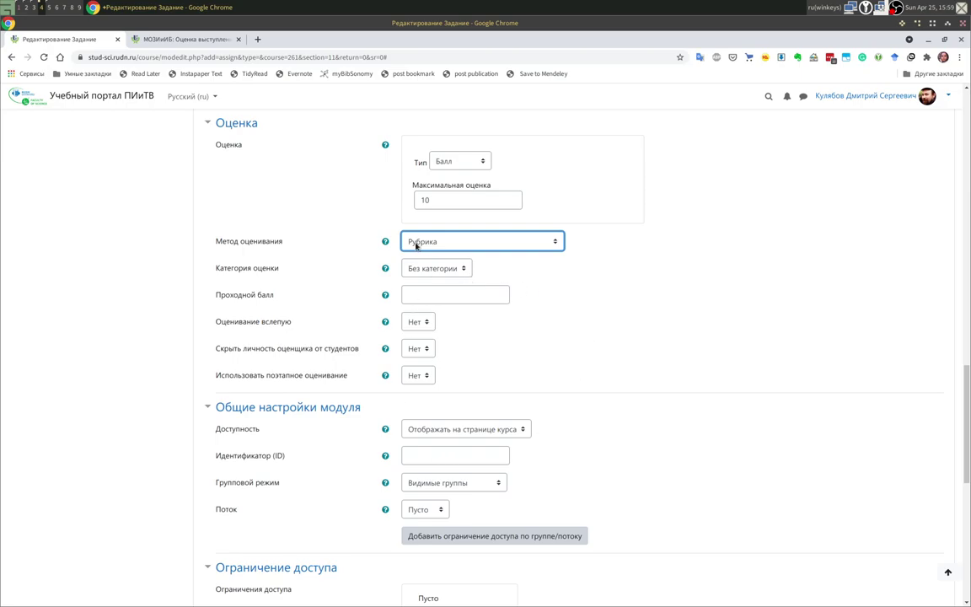
scroll(518, 242, "up", 2)
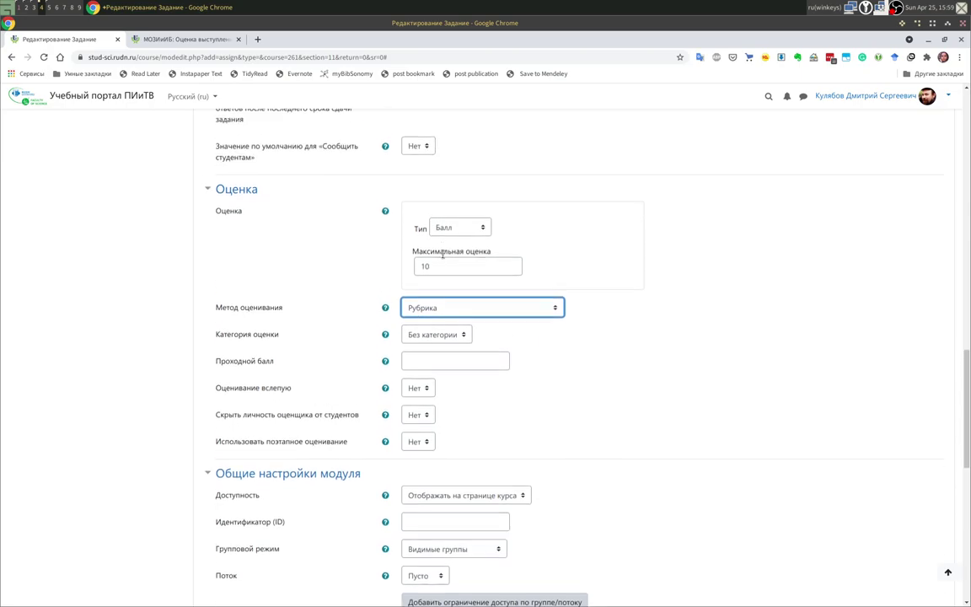
Save the assignment, return to the course page, and turn off the new «Представление доклада» assignment's group mode.
scroll(604, 325, "down", 5)
scroll(568, 385, "down", 3)
left_click(467, 487)
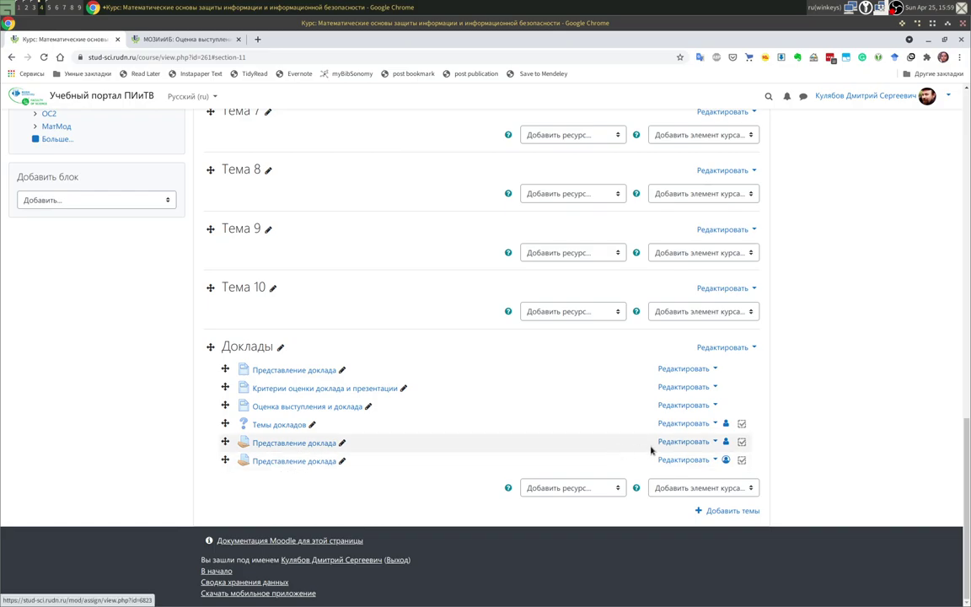
left_click(727, 461)
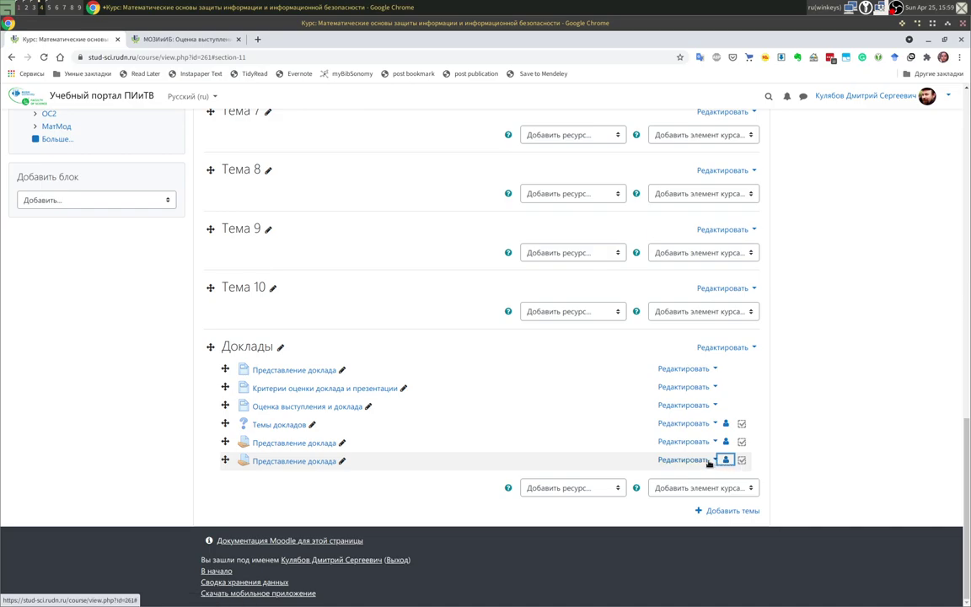
Reopen the settings of the last «Представление доклада» assignment and review its submission types and «Оценка» section.
left_click(707, 460)
left_click(661, 451)
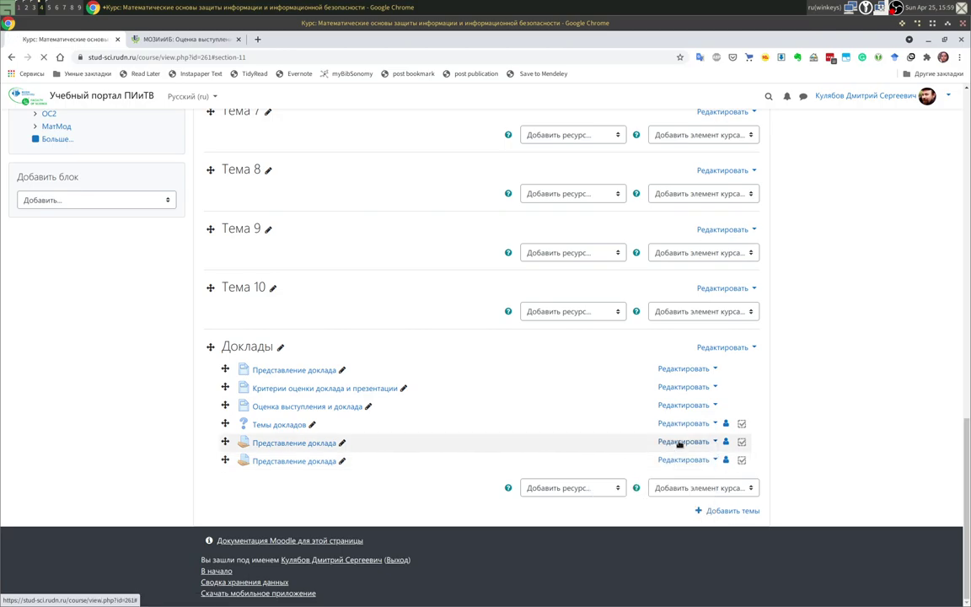
scroll(315, 331, "down", 4)
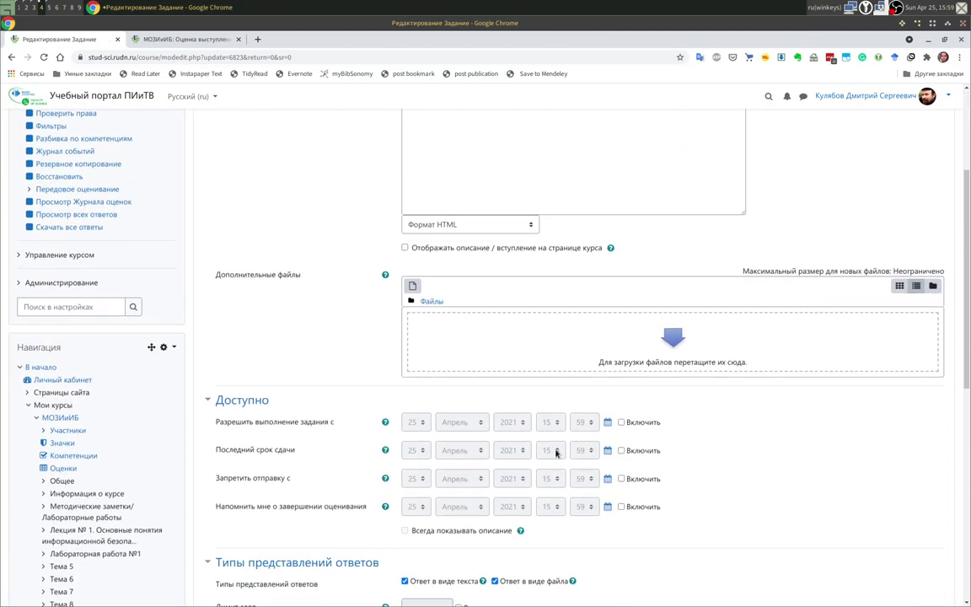
scroll(438, 484, "down", 5)
scroll(332, 310, "up", 2)
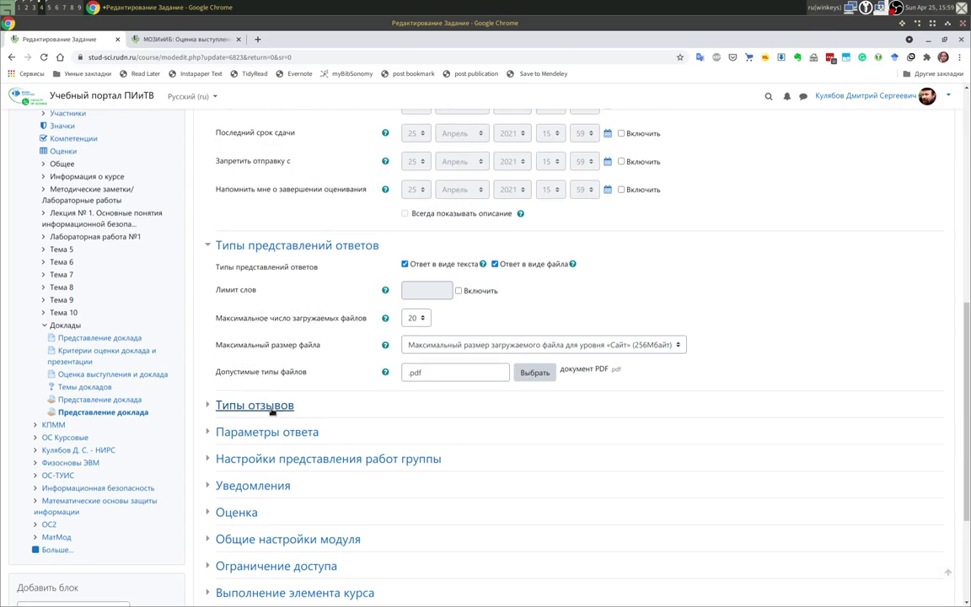
scroll(333, 413, "down", 1)
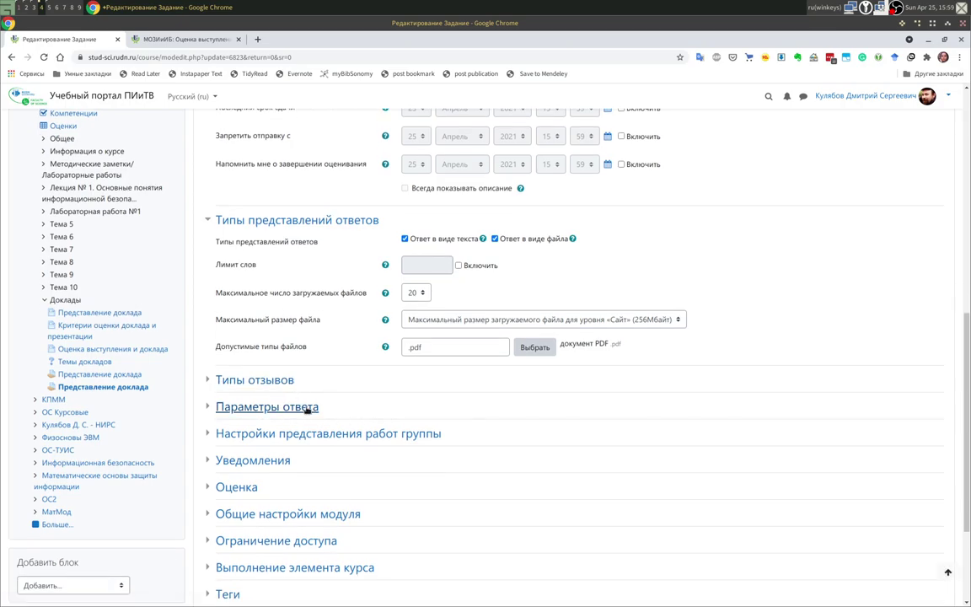
left_click(246, 487)
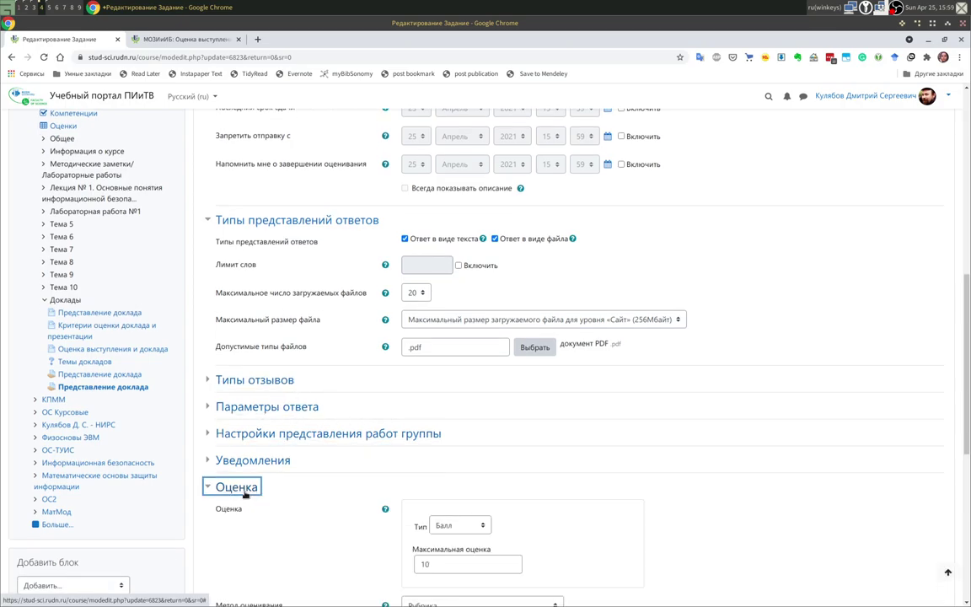
scroll(470, 446, "down", 3)
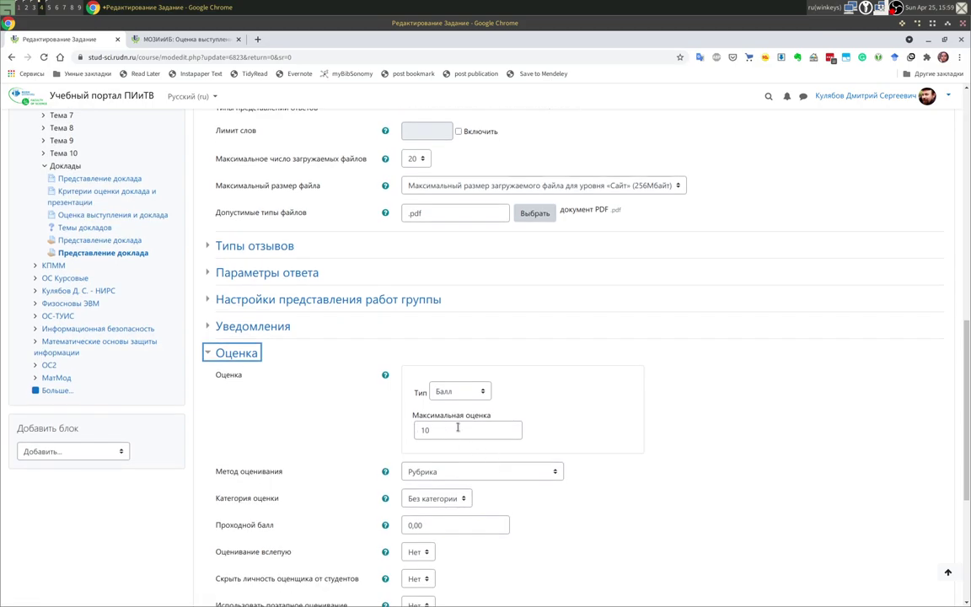
scroll(442, 423, "down", 1)
scroll(487, 377, "down", 3)
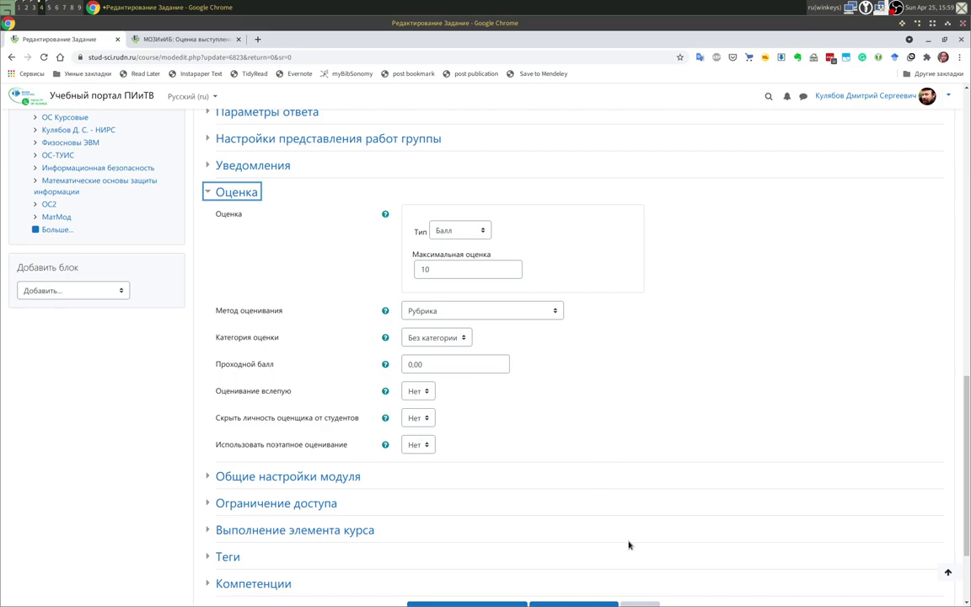
left_click(411, 364)
left_click(627, 390)
Open the assignment's «Передовое оценивание» page and look at the blank «Определить рубрику» form.
scroll(314, 520, "up", 5)
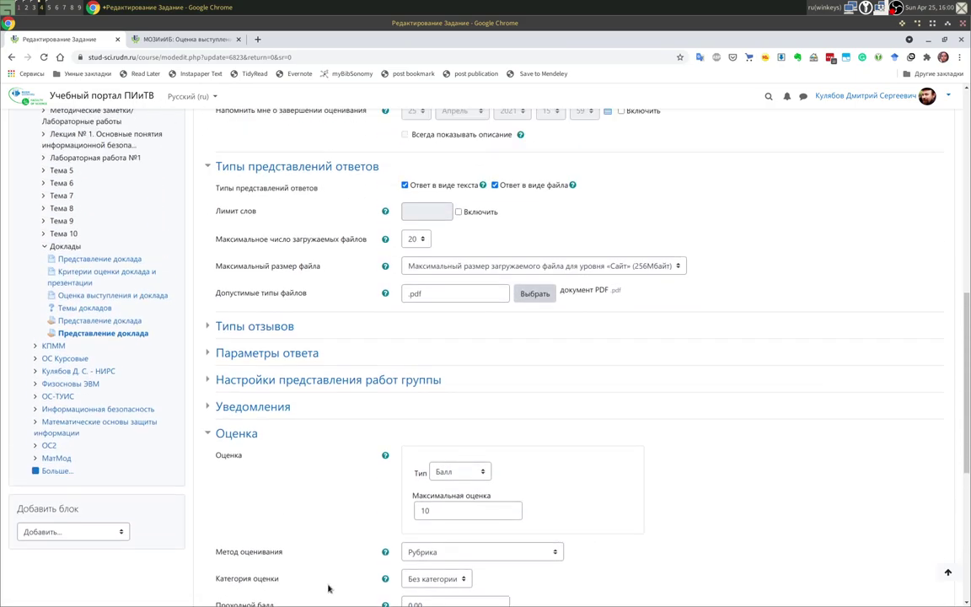
scroll(281, 589, "up", 6)
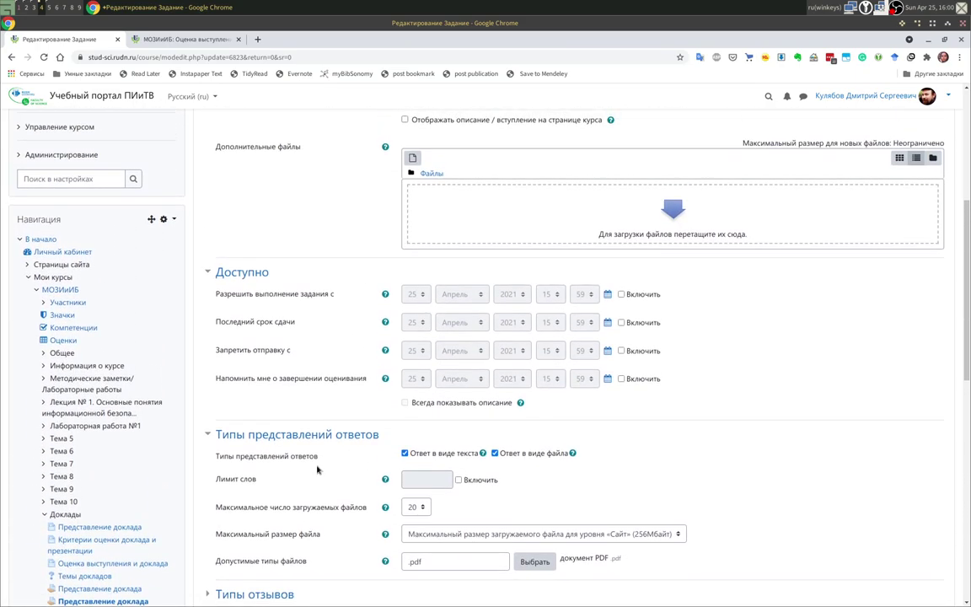
scroll(364, 481, "up", 7)
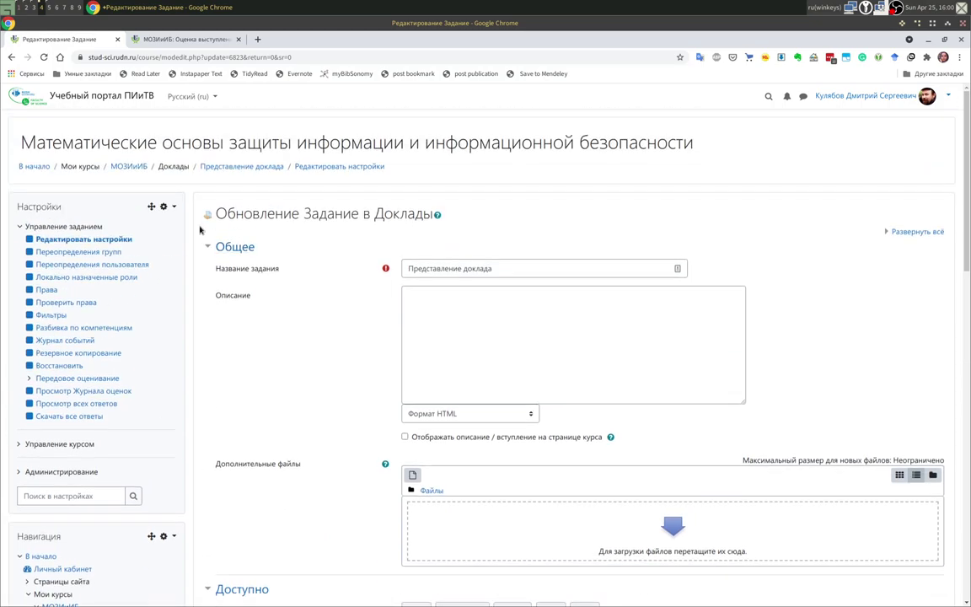
left_click(56, 380)
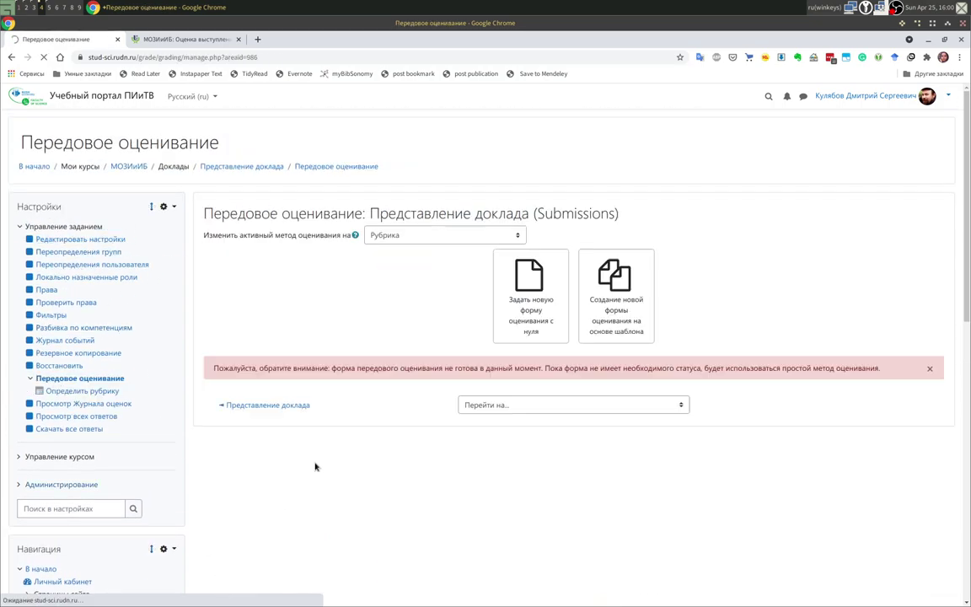
left_click(86, 392)
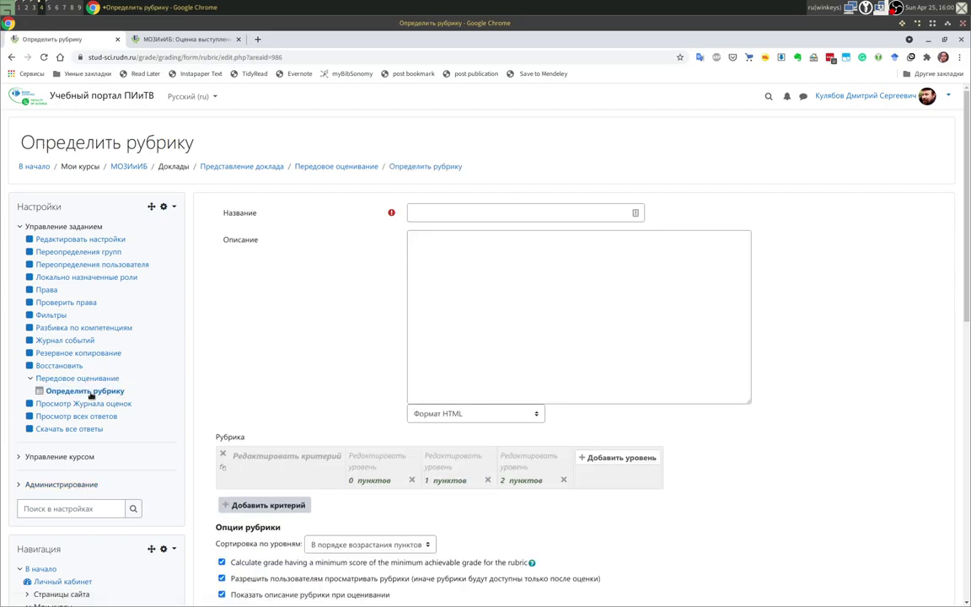
left_click(84, 378)
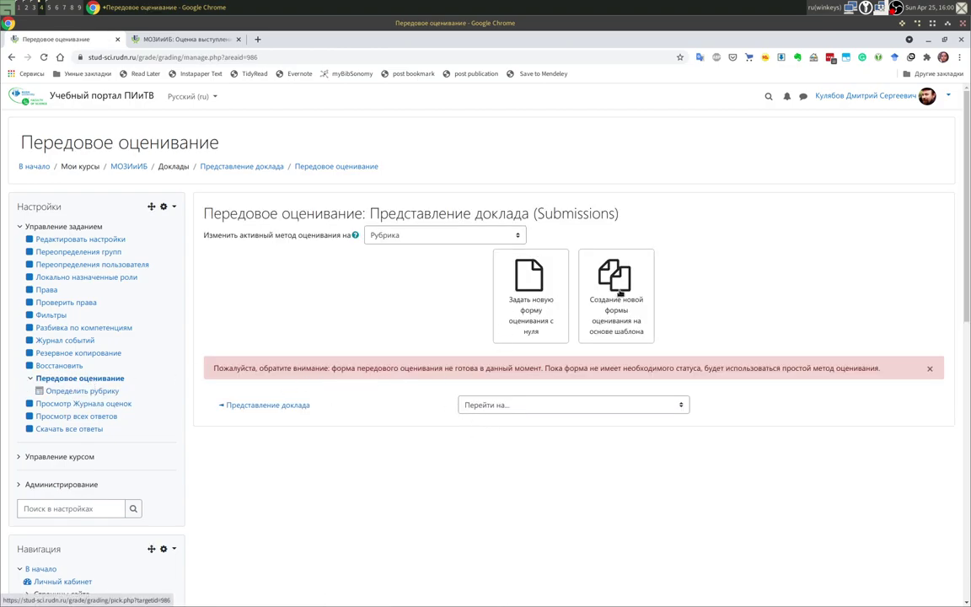
Browse the existing grading form templates for report rubrics, then return to the «Передовое оценивание» page.
left_click(629, 305)
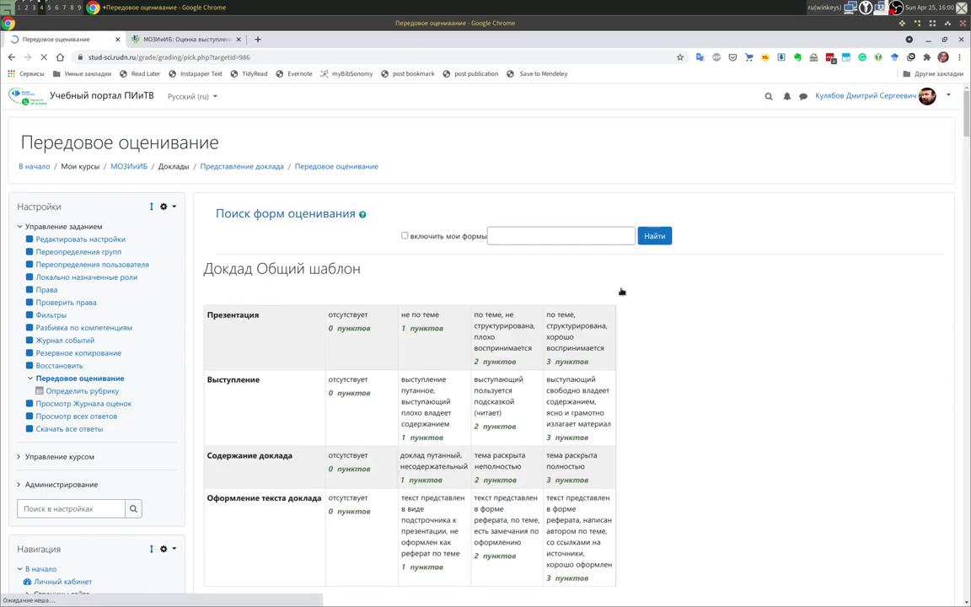
scroll(334, 327, "down", 15)
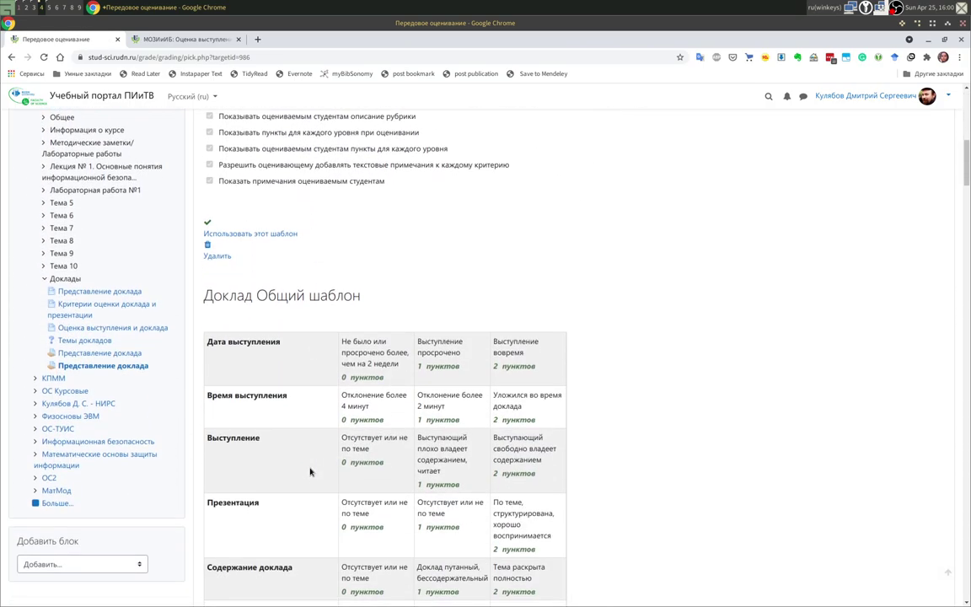
scroll(309, 471, "down", 20)
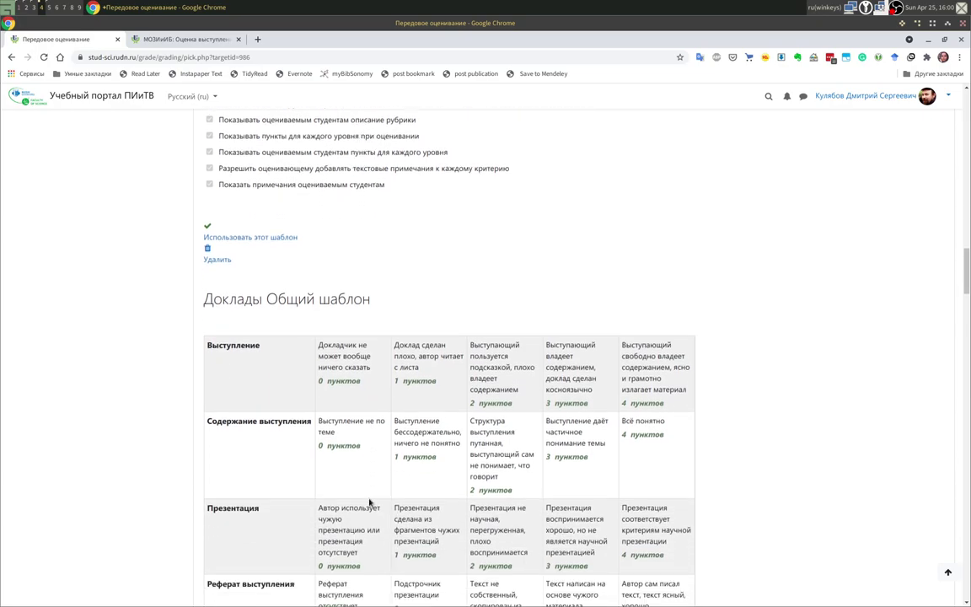
scroll(367, 499, "down", 15)
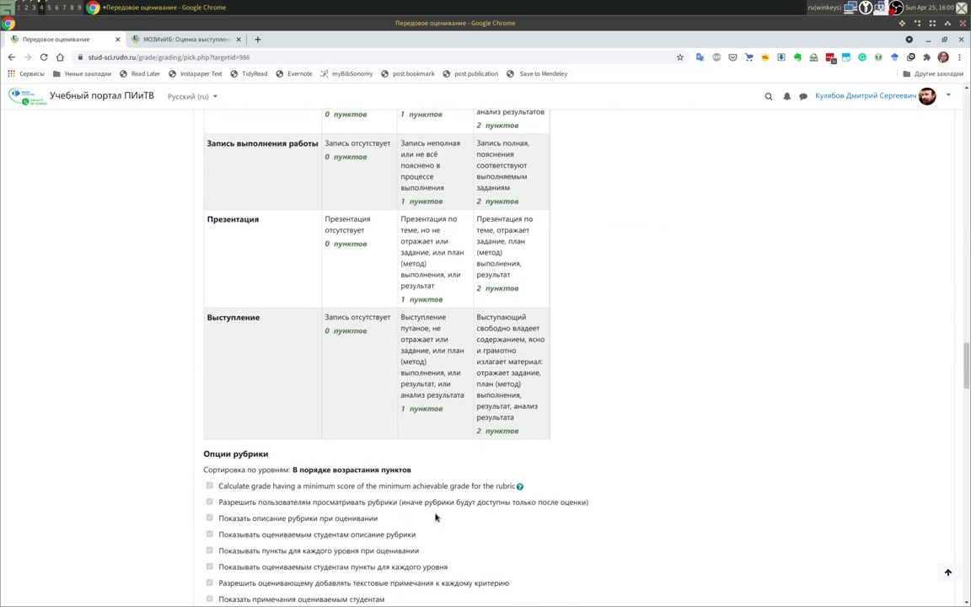
scroll(435, 515, "up", 20)
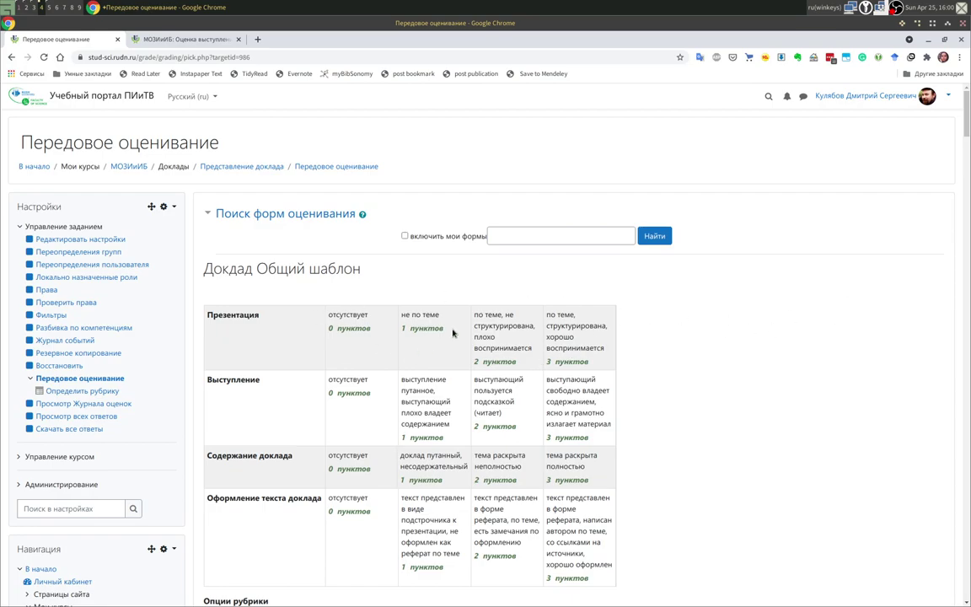
scroll(377, 370, "down", 10)
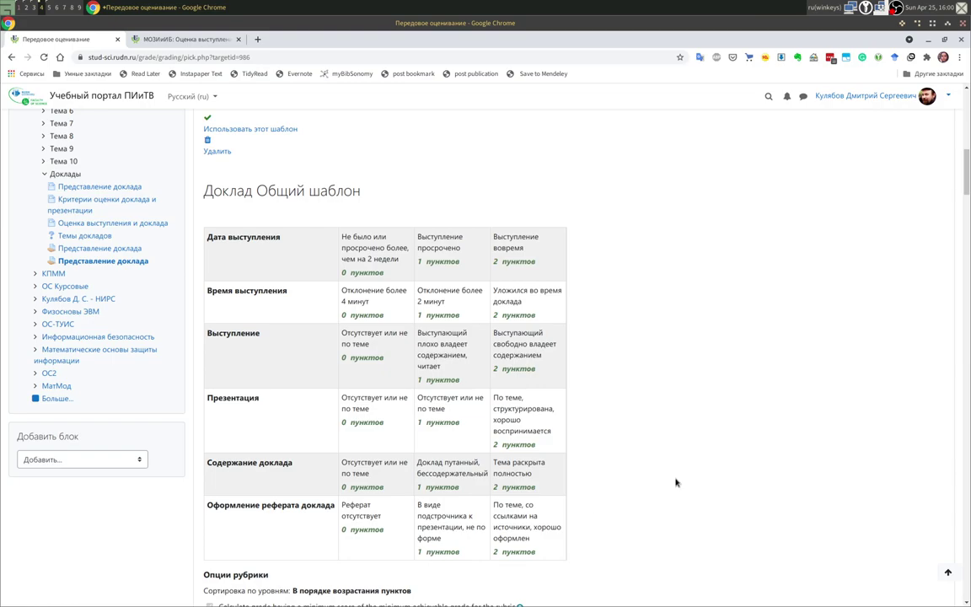
scroll(558, 368, "up", 2)
scroll(558, 369, "down", 1)
key("alt+Left")
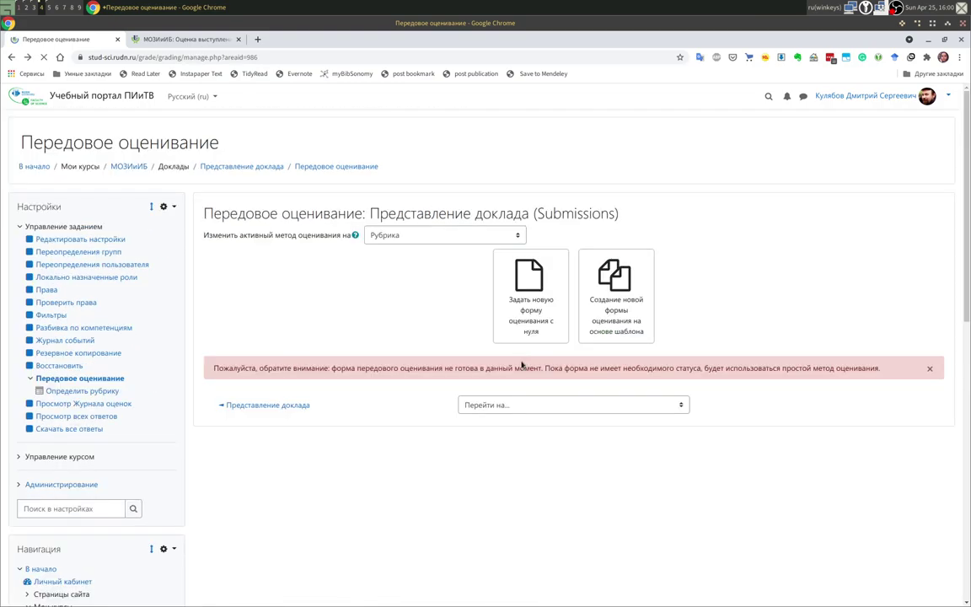
Start defining a new rubric for the assignment and name it «Критериальное оценивание доклада».
left_click(72, 391)
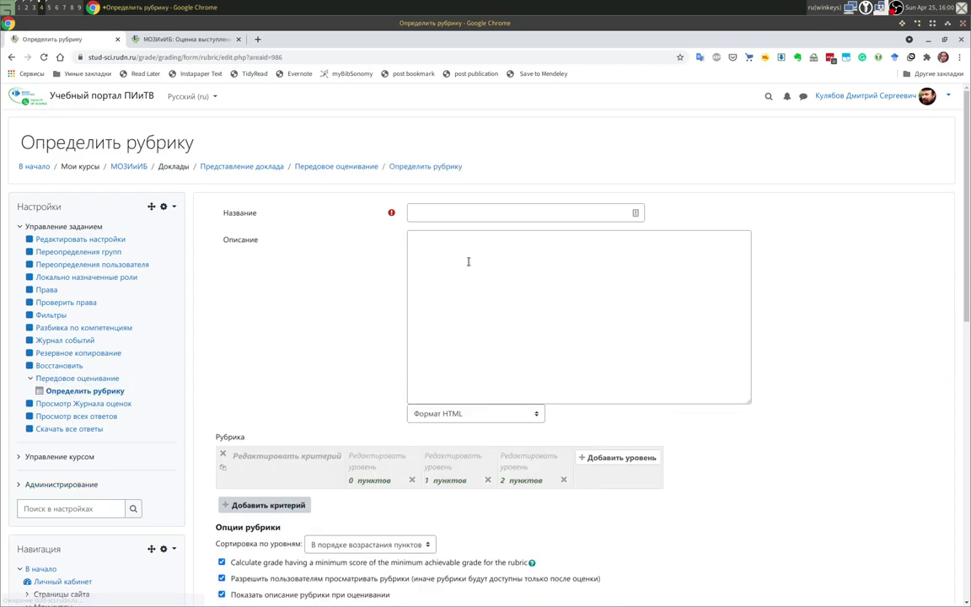
left_click(415, 213)
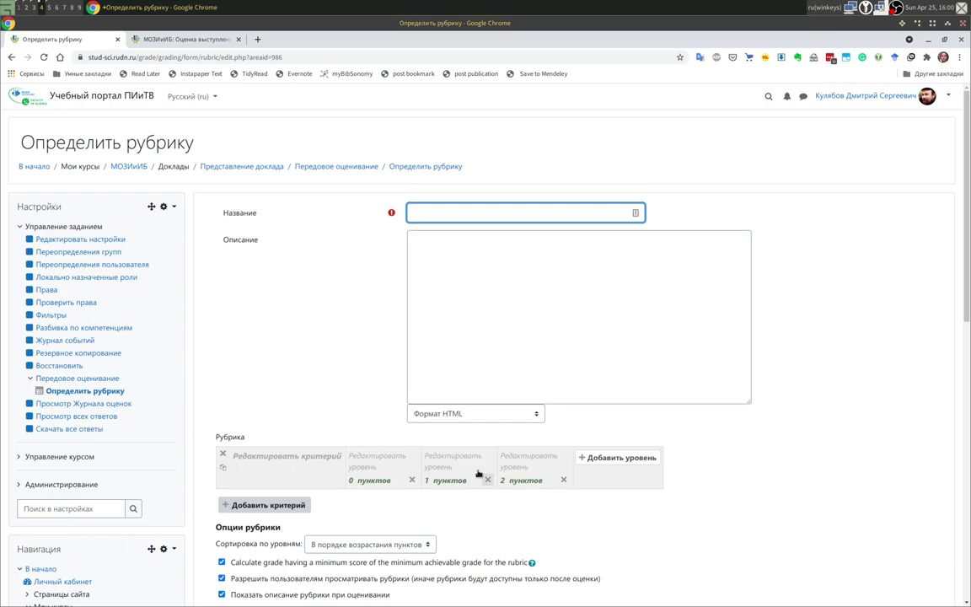
key("alt+shift")
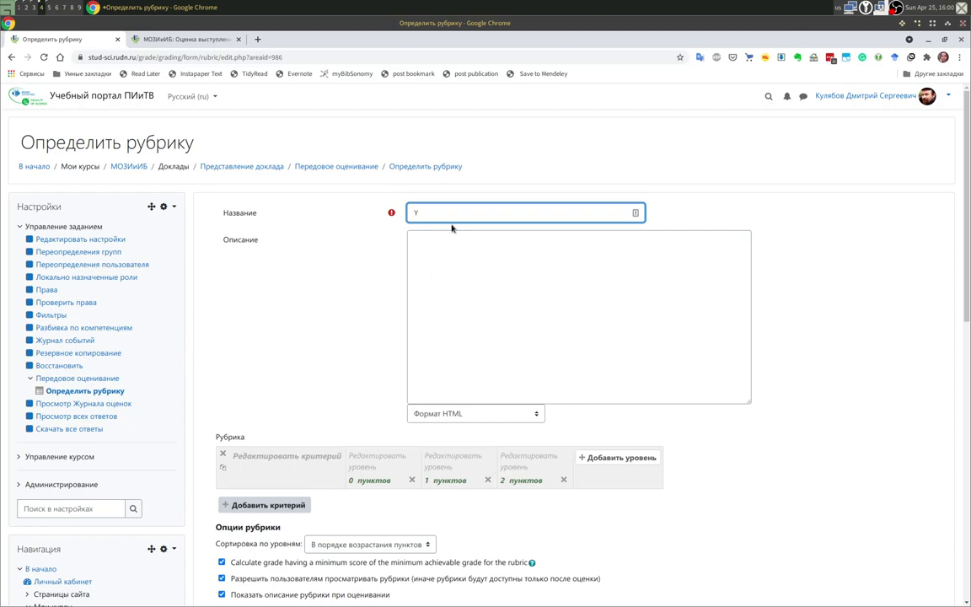
key("alt+shift")
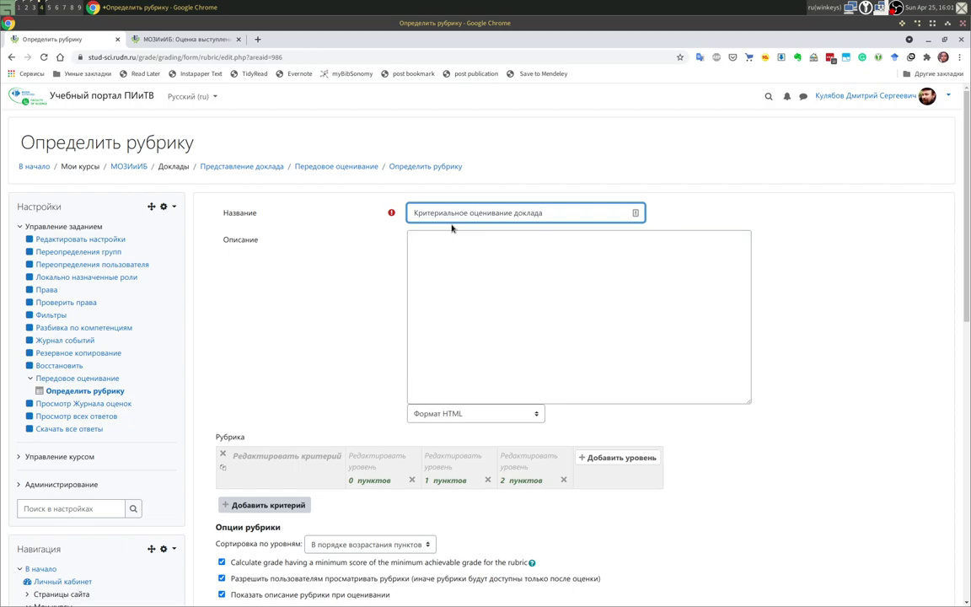
Set the rubric's first criterion to «Дата выступления», taken from the «Оценка выступления и доклада» table.
scroll(506, 262, "down", 4)
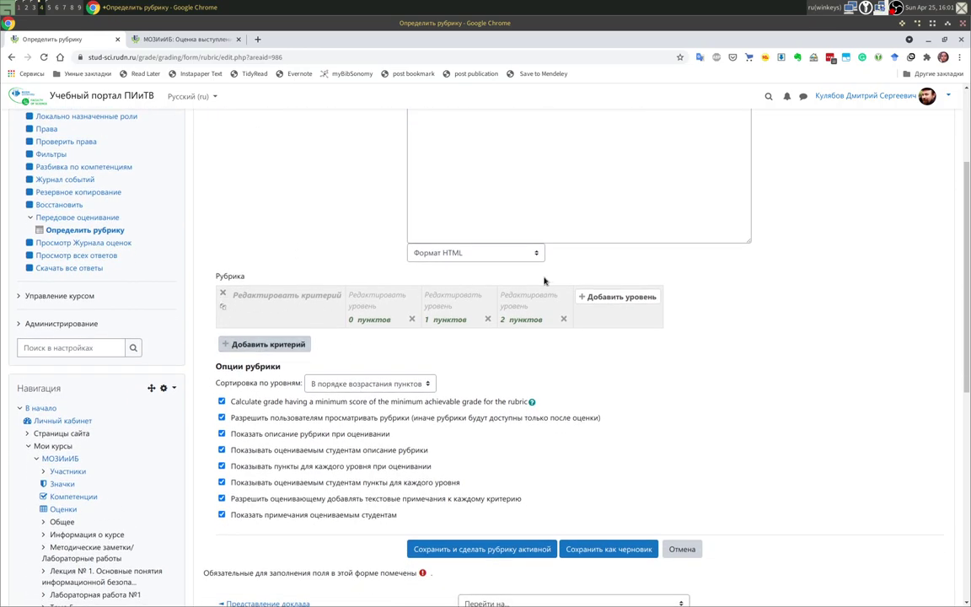
left_click(191, 40)
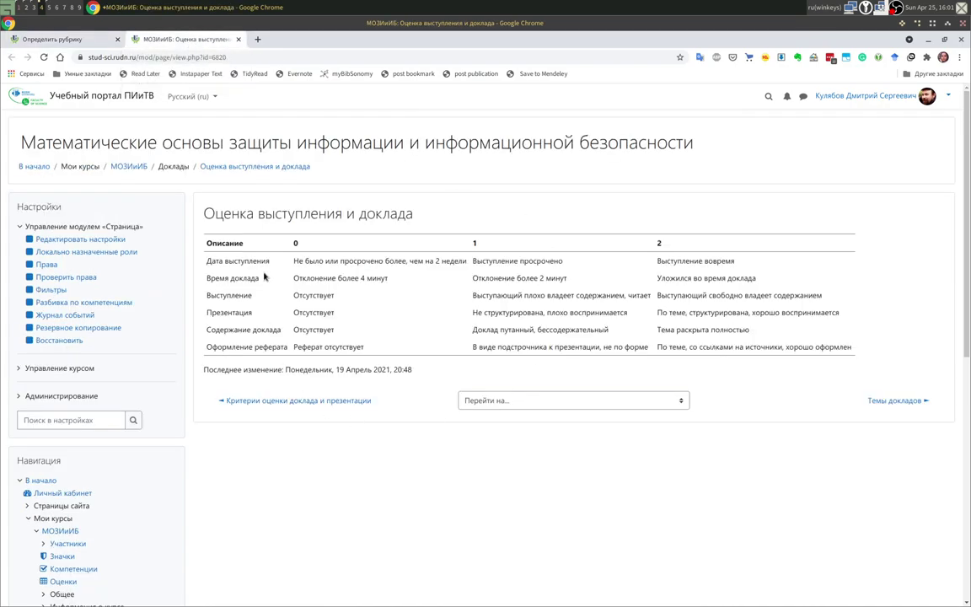
left_click_drag(206, 262, 267, 262)
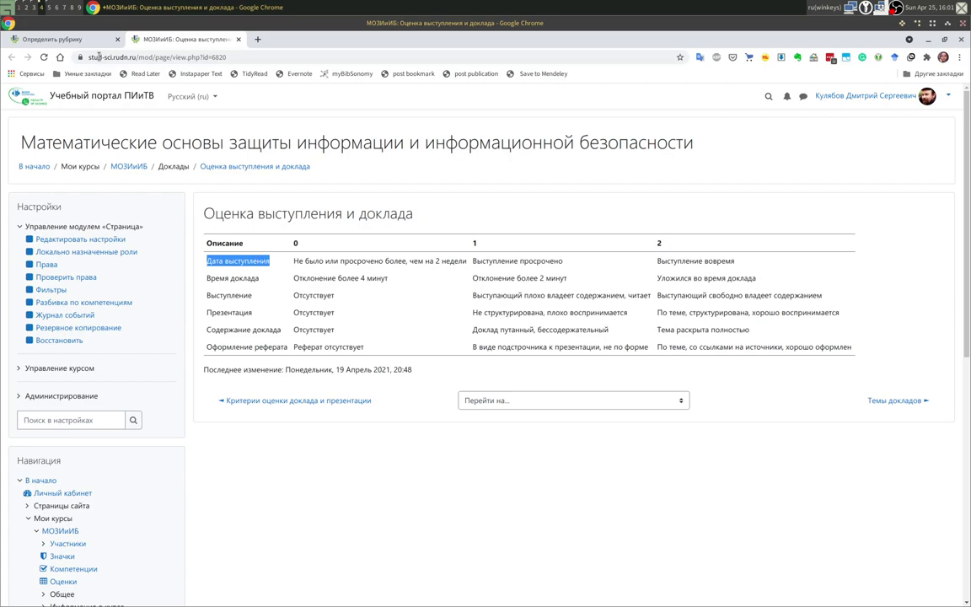
left_click(85, 40)
left_click(252, 295)
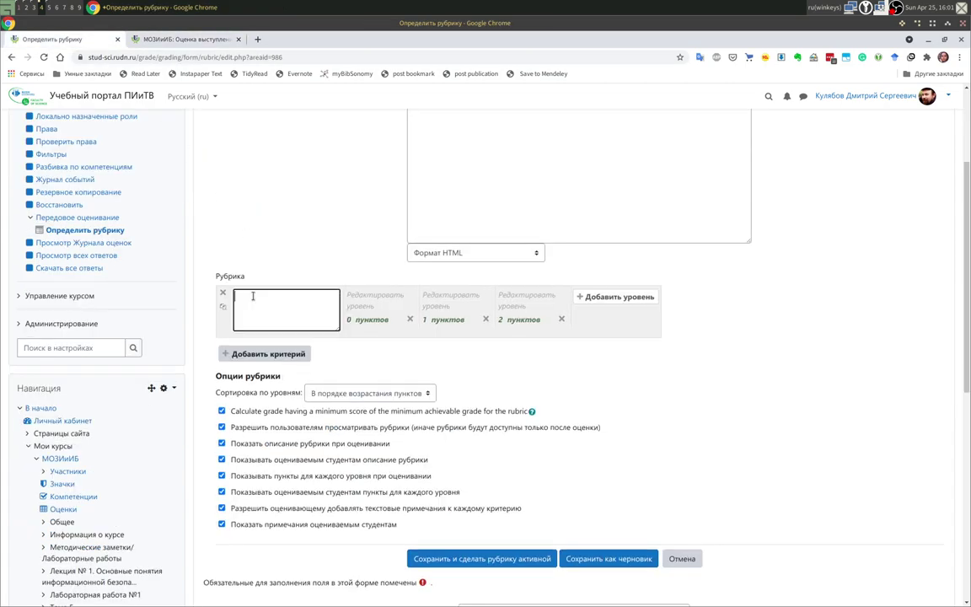
type("Дата выступления")
left_click(371, 337)
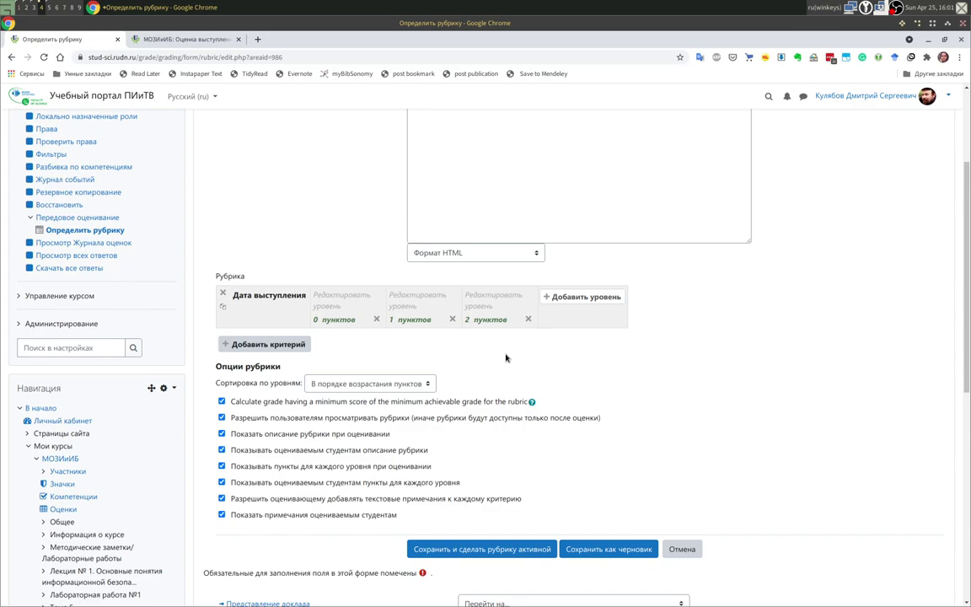
Copy «Не было или просрочено более, чем на 2 недели» from the assessment table into the 0-point level of «Дата выступления».
scroll(510, 354, "down", 1)
scroll(518, 344, "up", 2)
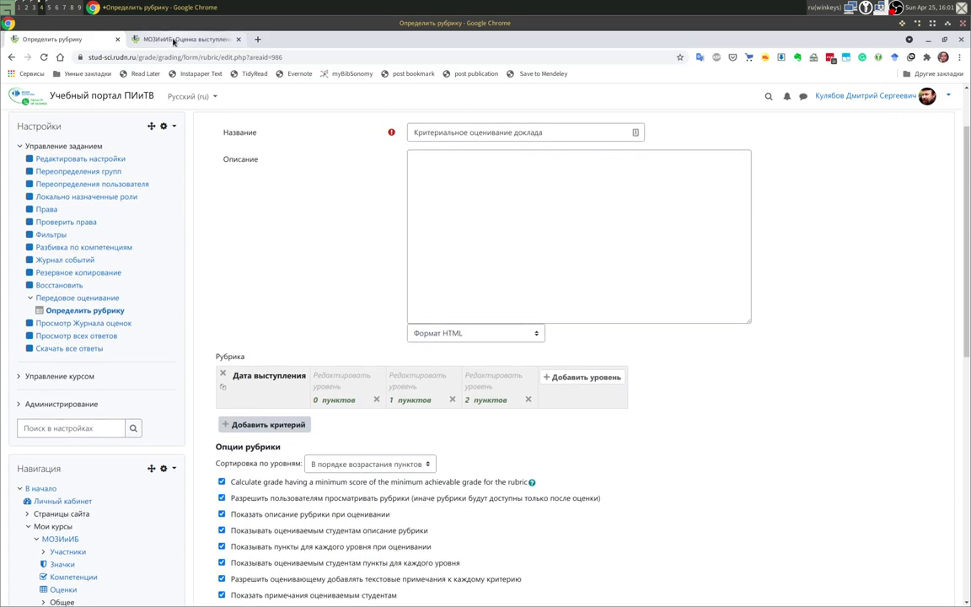
left_click(174, 40)
left_click_drag(294, 262, 469, 264)
key("ctrl+c")
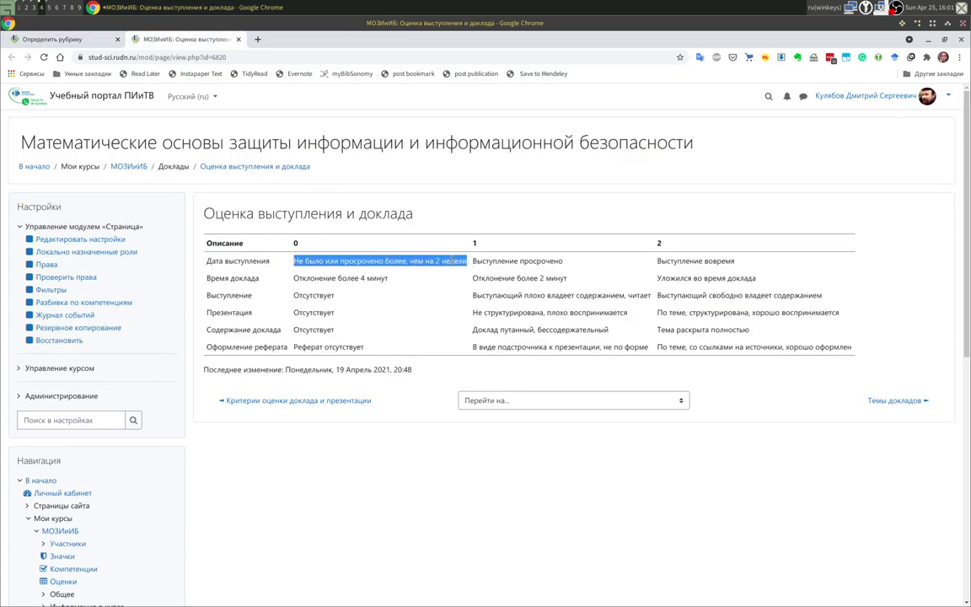
left_click(81, 38)
left_click(338, 374)
key("ctrl+v")
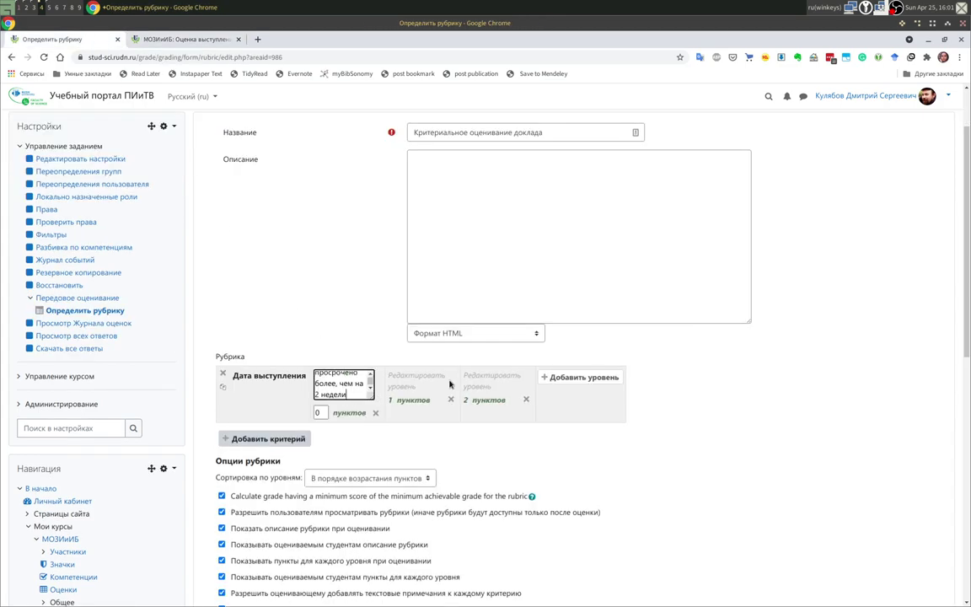
Copy «Выступление просрочено» from the assessment table into the 1-point level of «Дата выступления».
left_click(391, 374)
left_click(181, 39)
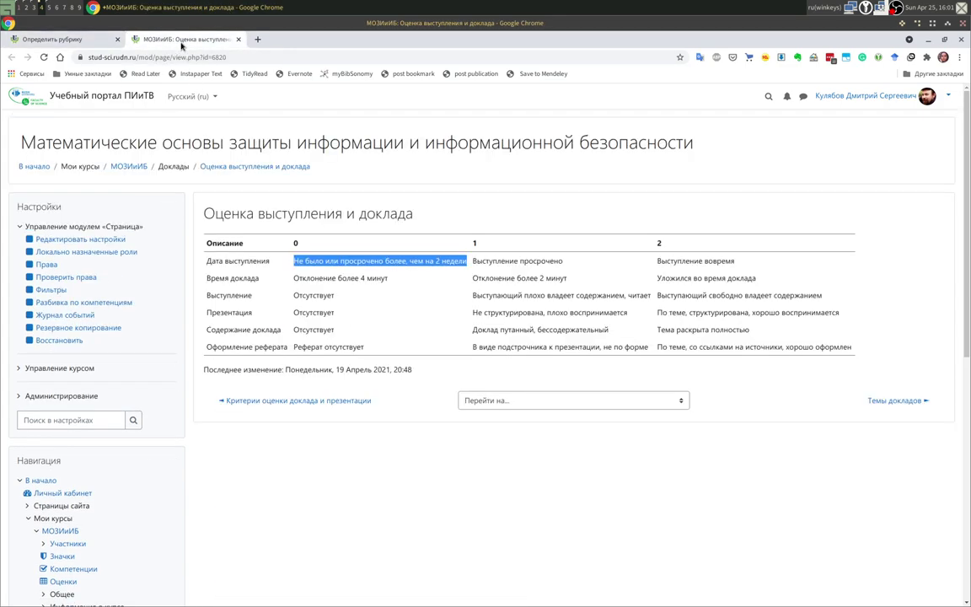
left_click_drag(473, 261, 560, 261)
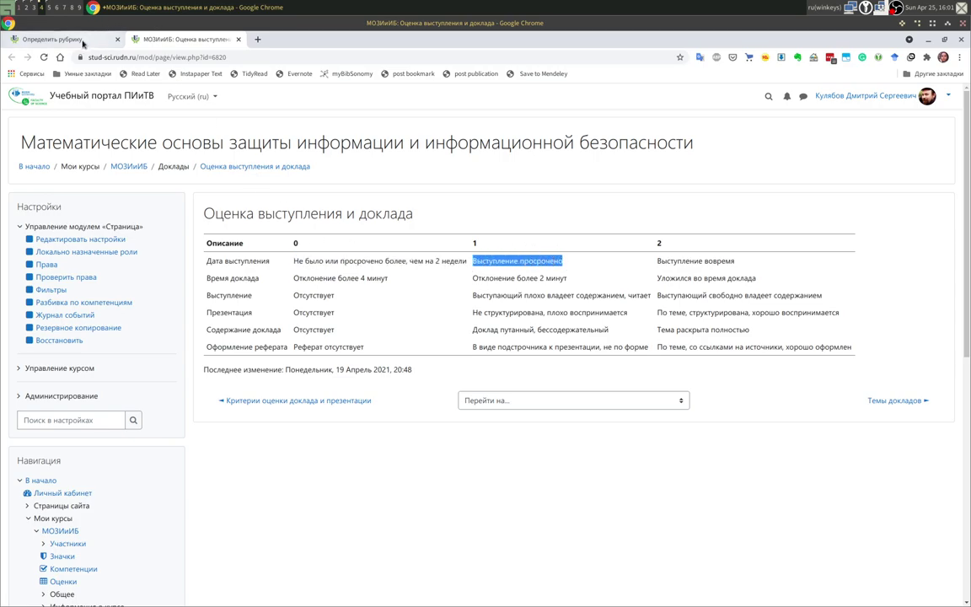
left_click(51, 39)
left_click(419, 376)
type("Выступление просрочено")
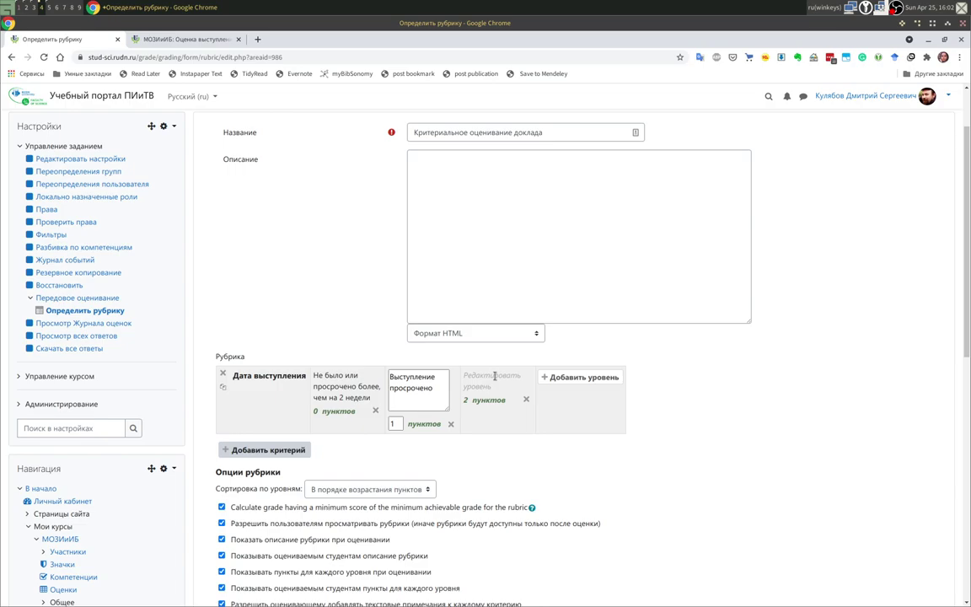
Copy «Выступление вовремя» from the assessment table into the 2-point level of «Дата выступления».
left_click(494, 381)
left_click(187, 40)
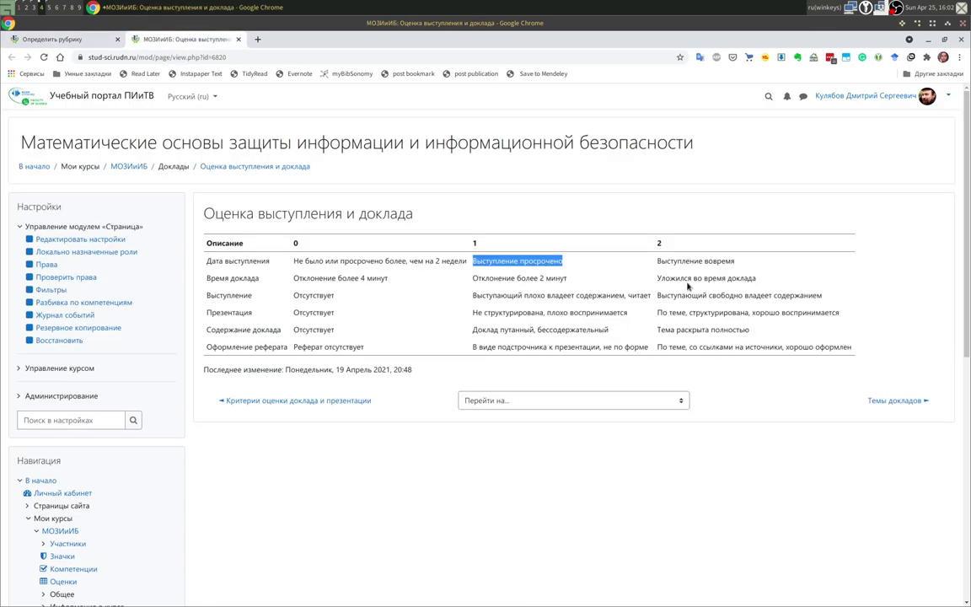
left_click_drag(657, 261, 734, 262)
key("ctrl+c")
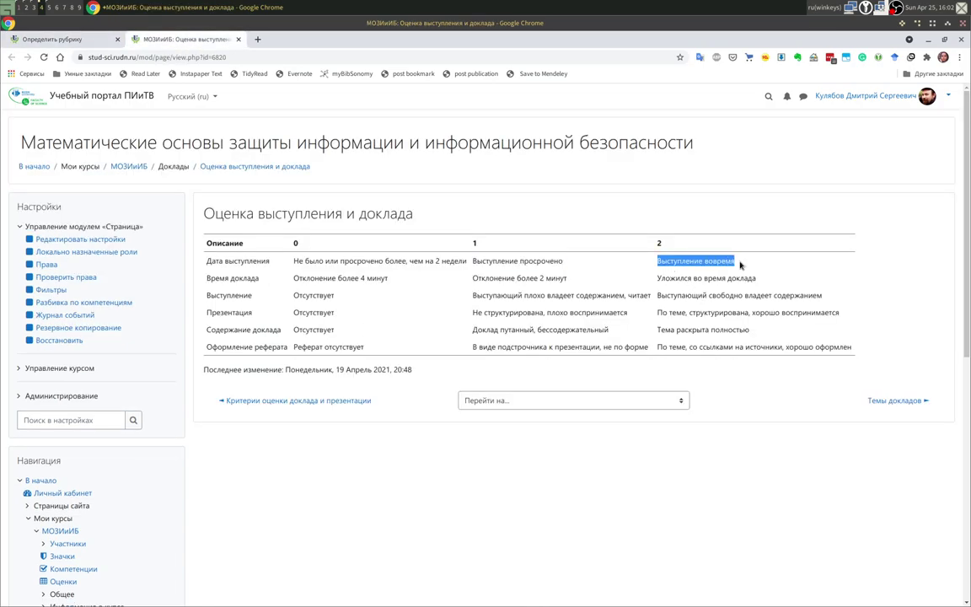
left_click(72, 40)
key("ctrl+v")
left_click(721, 440)
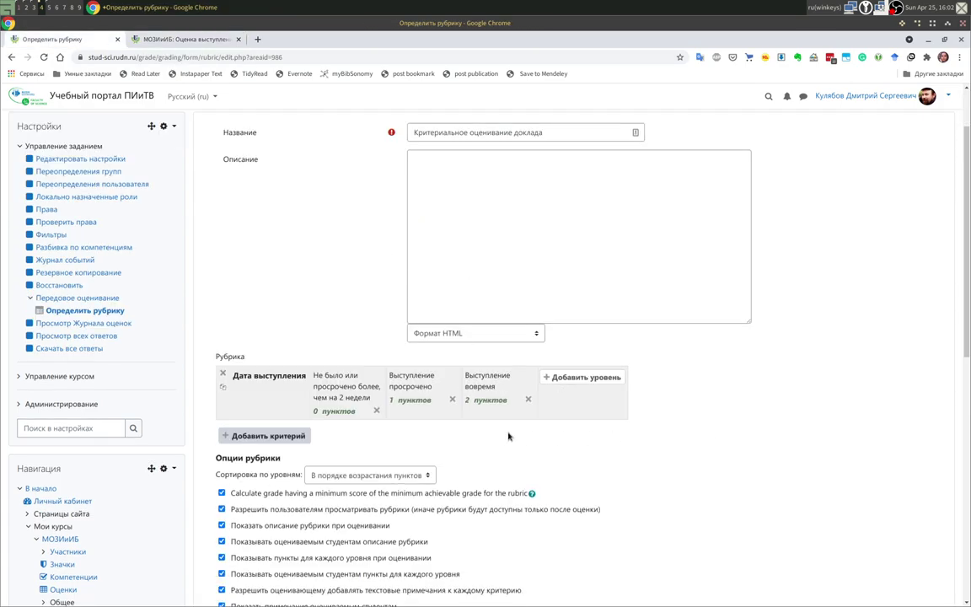
Add a second criterion to the rubric and name it «Время доклада», copied from the assessment table.
left_click(242, 438)
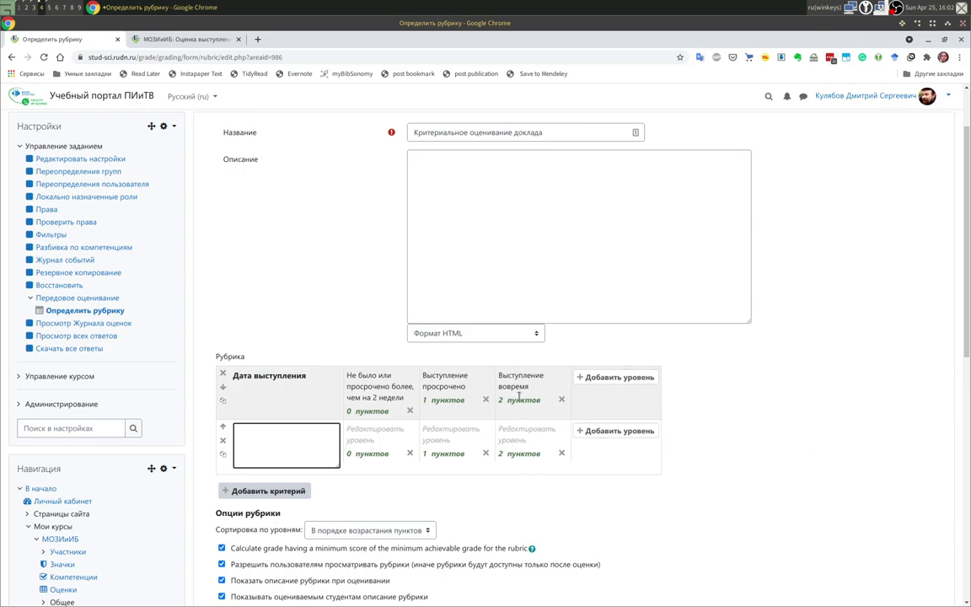
left_click(520, 397)
left_click(806, 433)
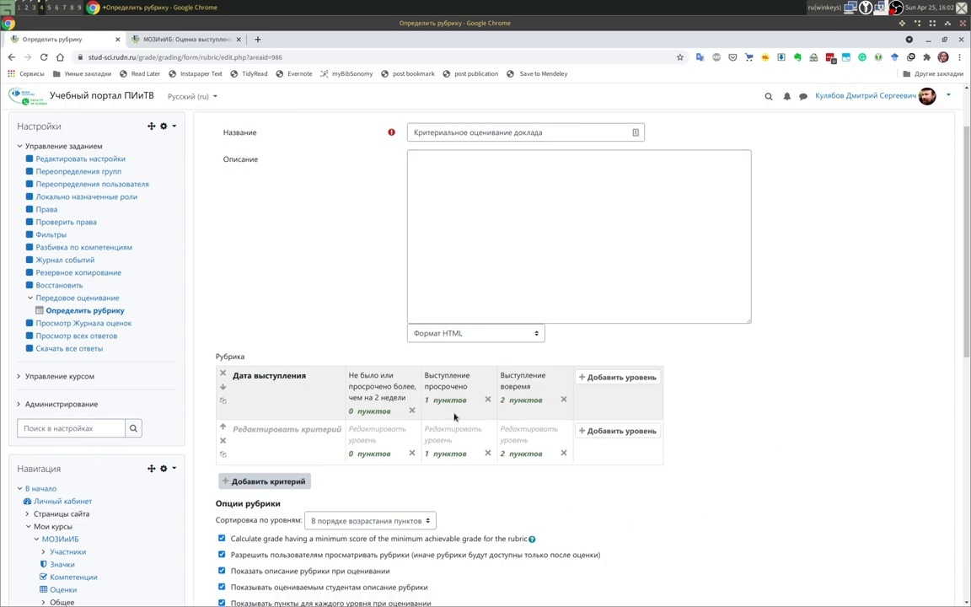
left_click(163, 39)
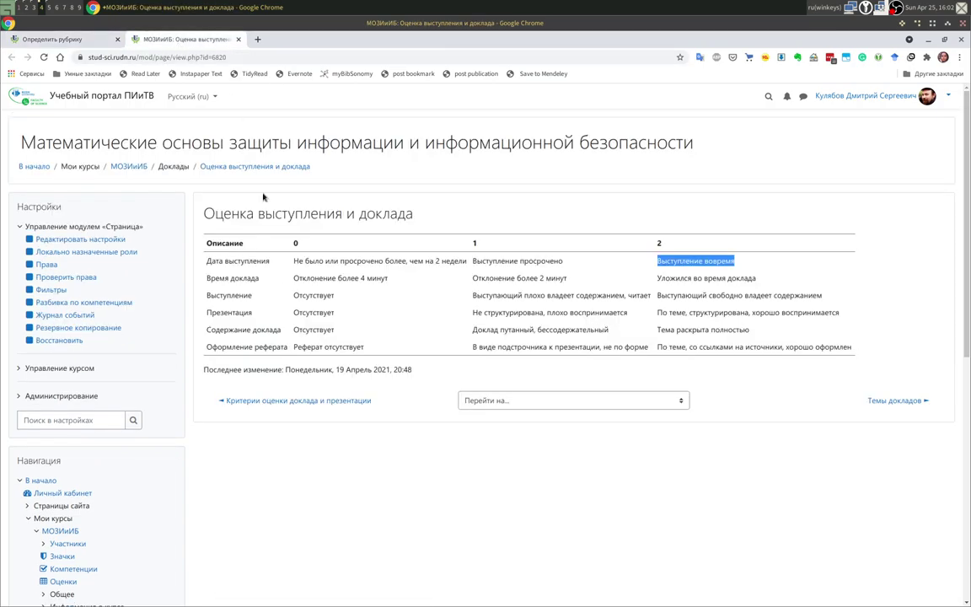
left_click_drag(207, 278, 259, 281)
key("ctrl+c")
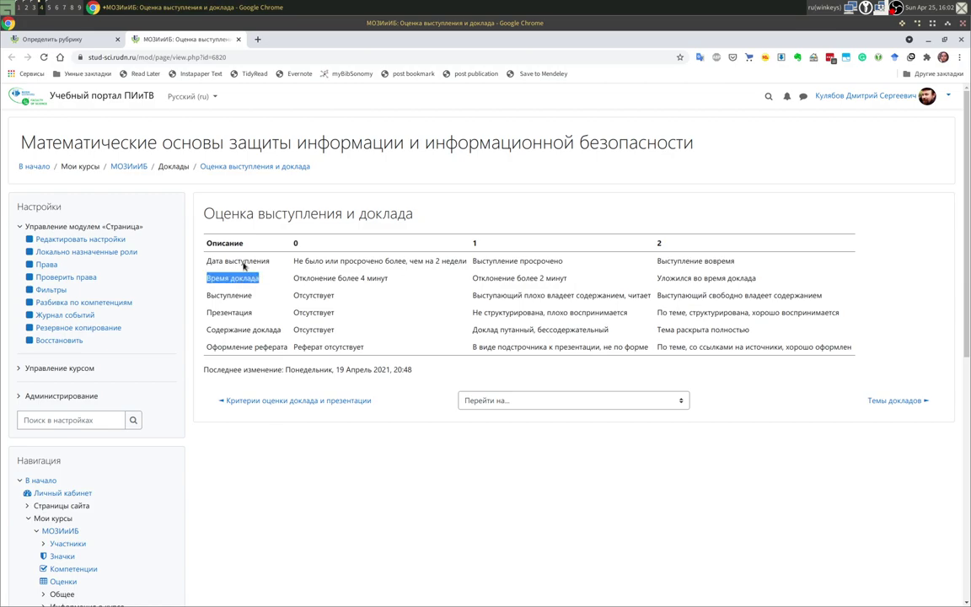
left_click(65, 39)
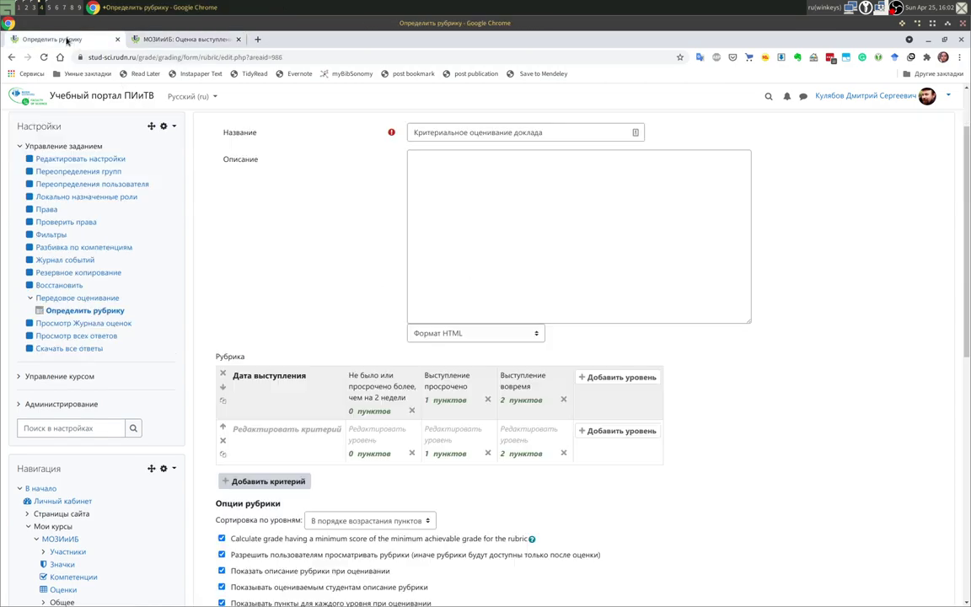
left_click(286, 431)
key("ctrl+v")
left_click(826, 414)
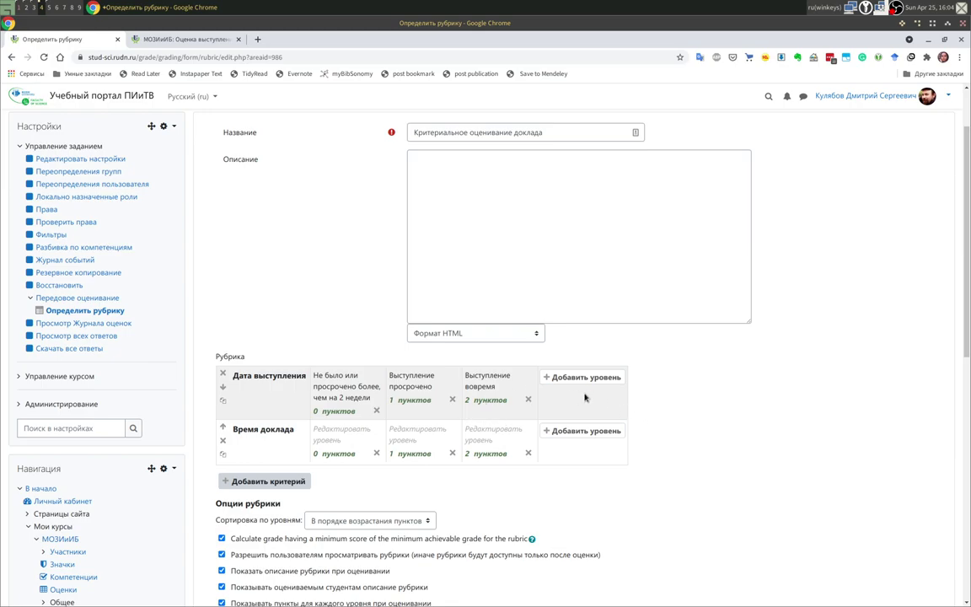
Copy «Отклонение более 4 минут» from the assessment table into the 0-point level of «Время доклада».
left_click(183, 39)
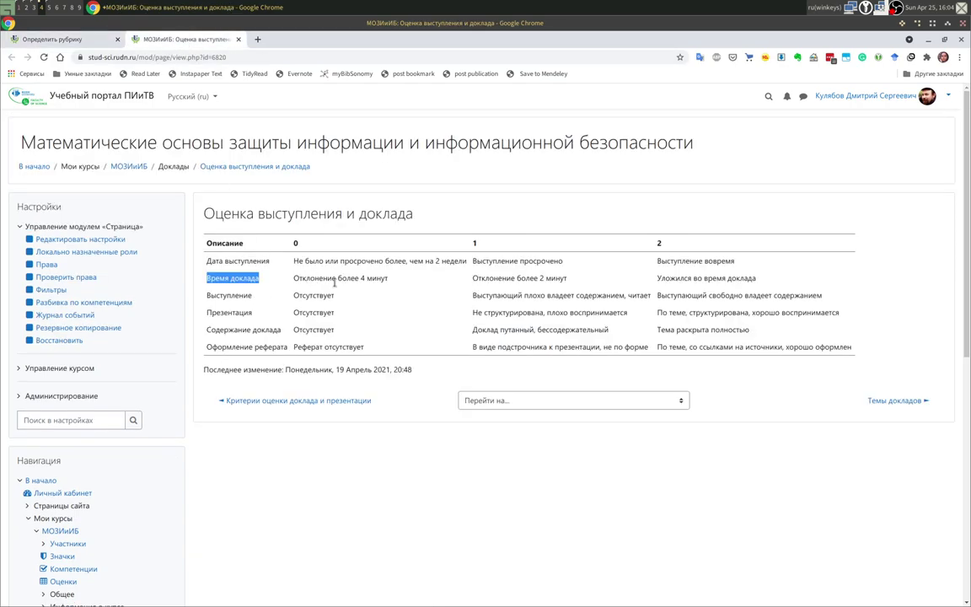
left_click_drag(294, 279, 379, 287)
key("ctrl+c")
key("ctrl+Tab")
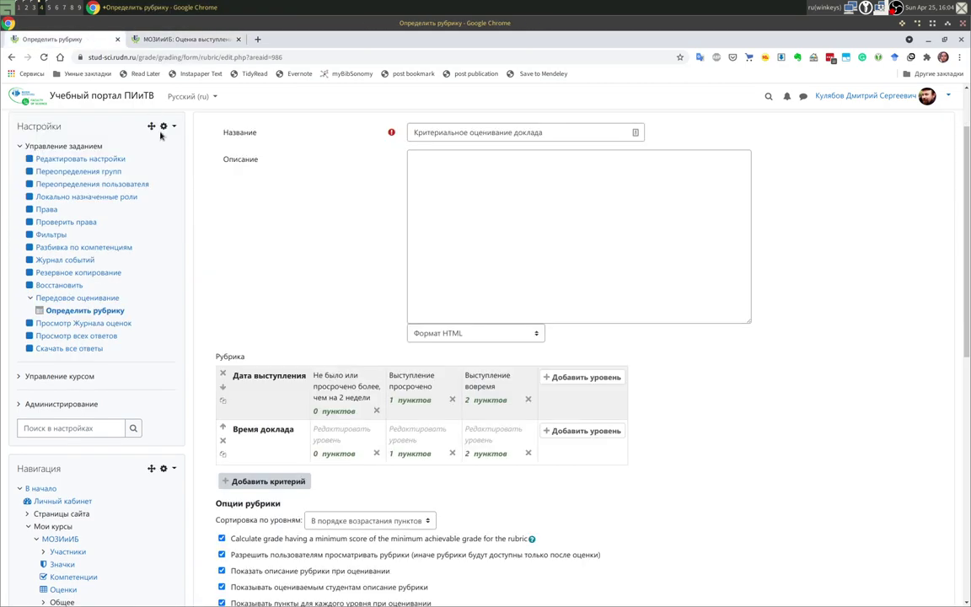
left_click(344, 457)
key("ctrl+v")
Copy «Отклонение более 2 минут» from the assessment table into the 1-point level of «Время доклада».
key("Tab")
key("Tab")
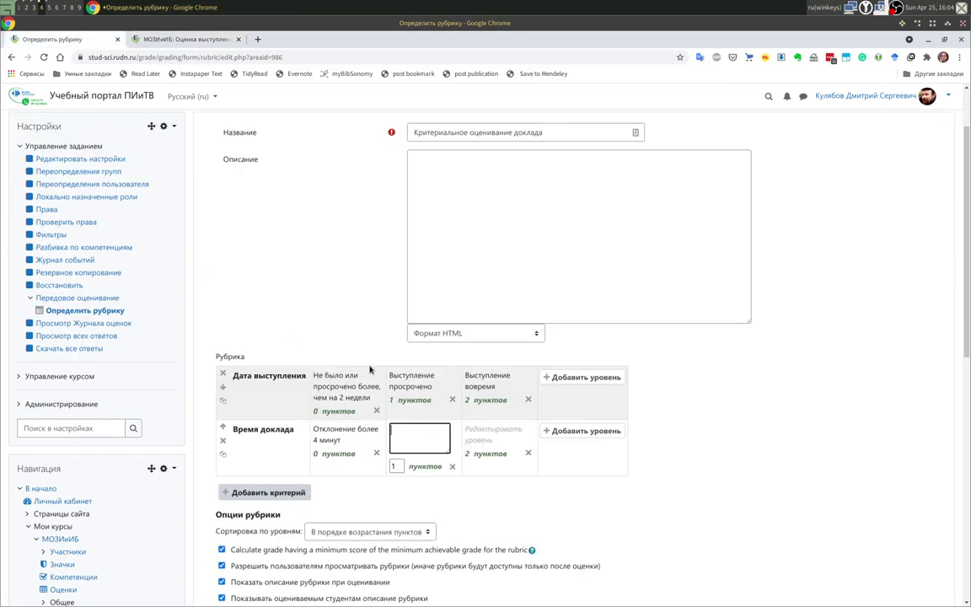
left_click(160, 39)
left_click_drag(473, 279, 567, 280)
key("ctrl+c")
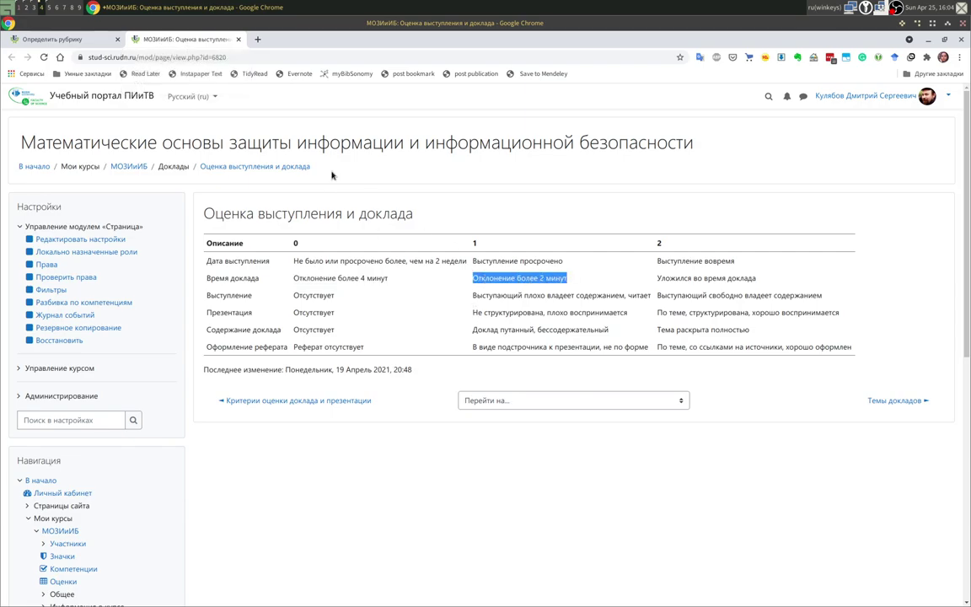
left_click(104, 40)
key("ctrl+v")
Copy «Уложился во время доклада» from the assessment table into the 2-point level of «Время доклада».
left_click(492, 432)
left_click(142, 41)
left_click_drag(658, 278, 724, 275)
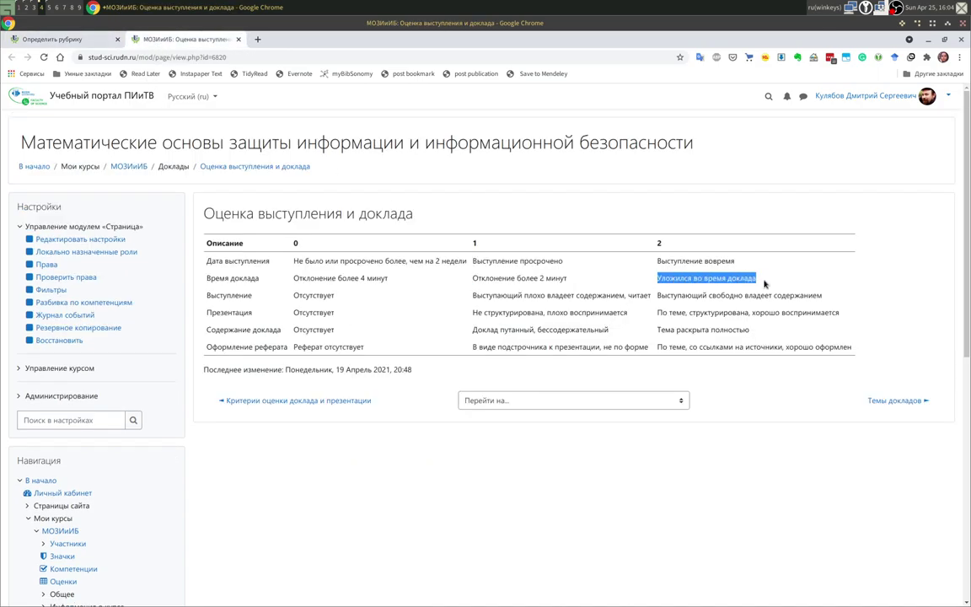
key("ctrl+c")
left_click(61, 40)
key("ctrl+v")
left_click(729, 492)
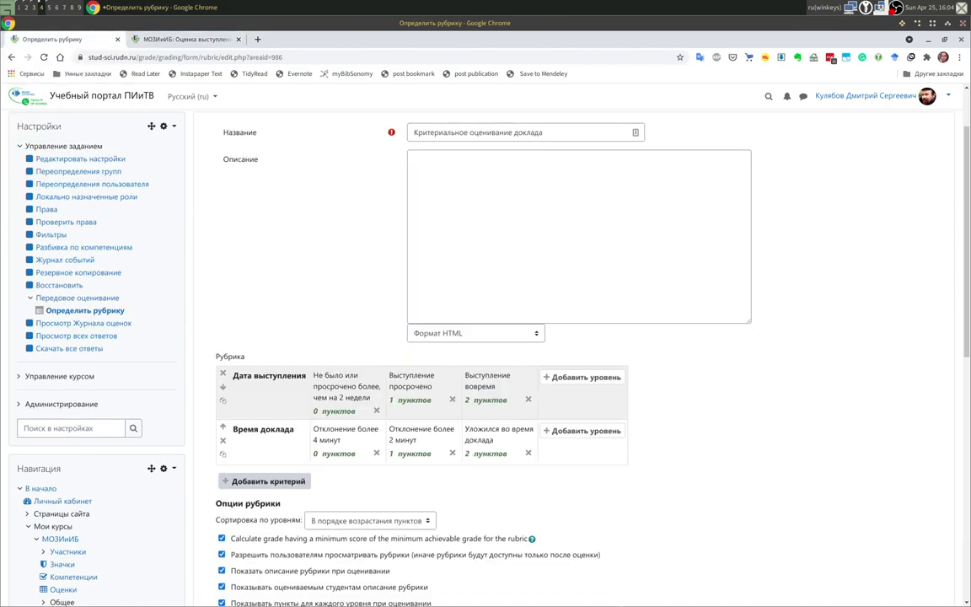
Add a third criterion to the rubric and name it «Выступление», copied from the assessment table.
left_click(250, 483)
left_click(173, 39)
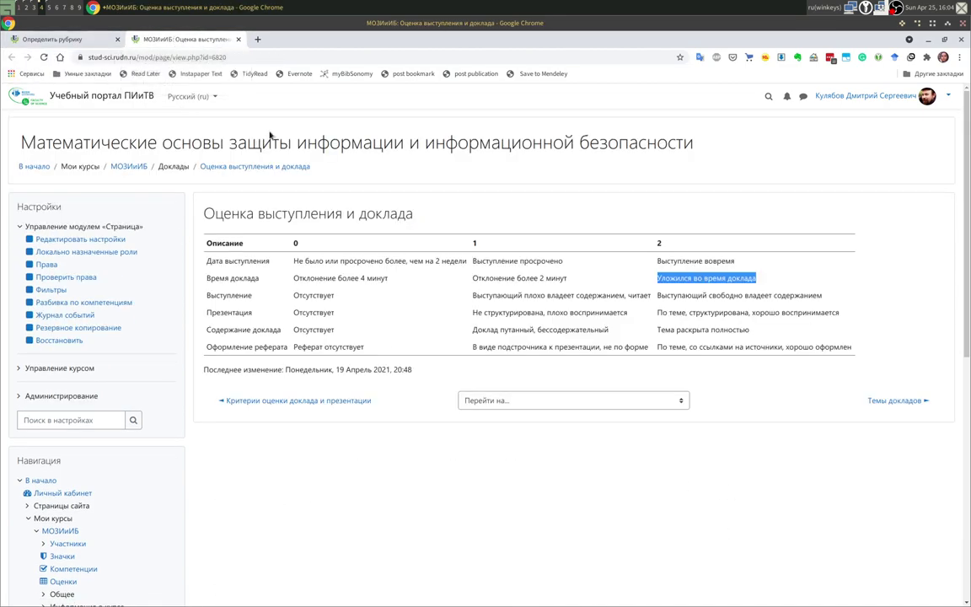
left_click_drag(206, 295, 257, 300)
key("ctrl+c")
left_click(52, 39)
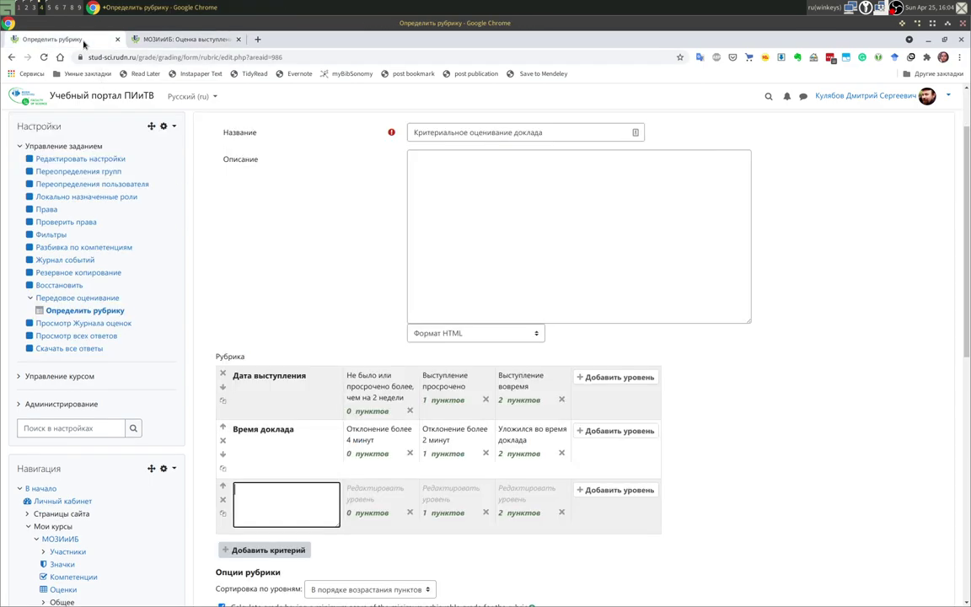
key("ctrl+v")
Copy «Отсутствует» from the assessment table into the 0-point level of «Выступление».
left_click(383, 499)
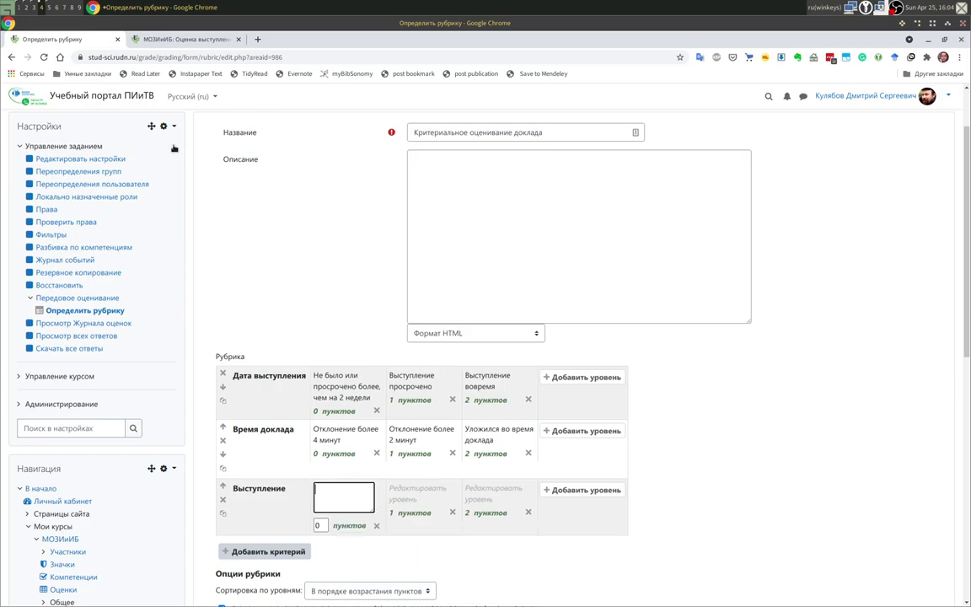
left_click(160, 39)
left_click_drag(294, 295, 334, 298)
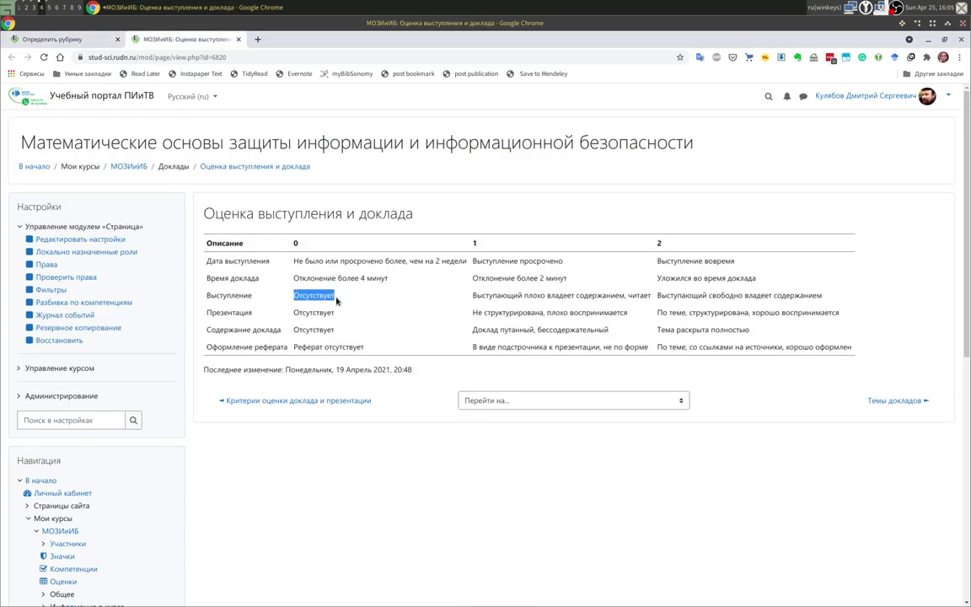
left_click(84, 40)
key("ctrl+v")
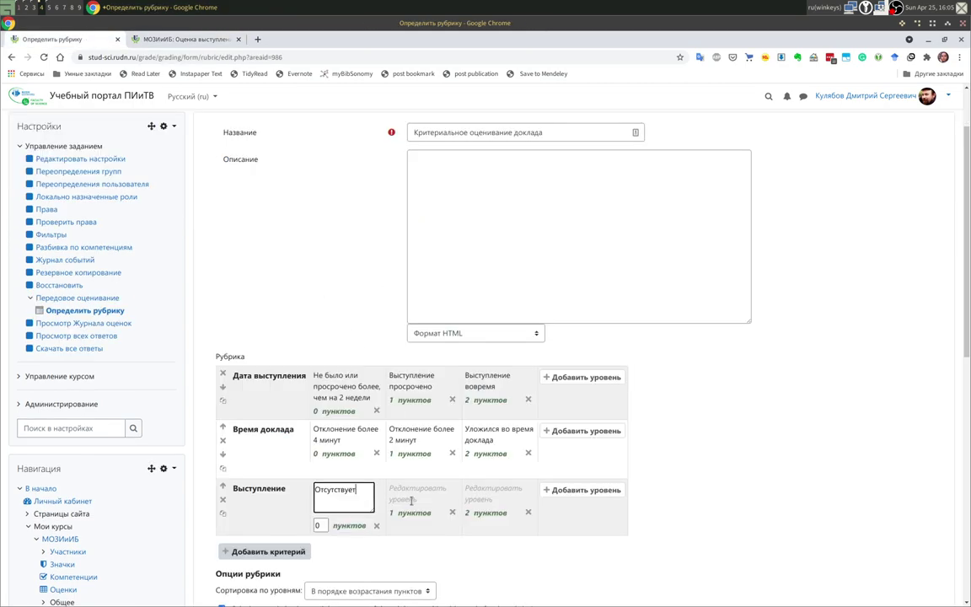
Copy «Выступающий плохо владеет содержанием, читает» from the assessment table into the 1-point level of «Выступление».
key("Tab")
key("Tab")
left_click(198, 40)
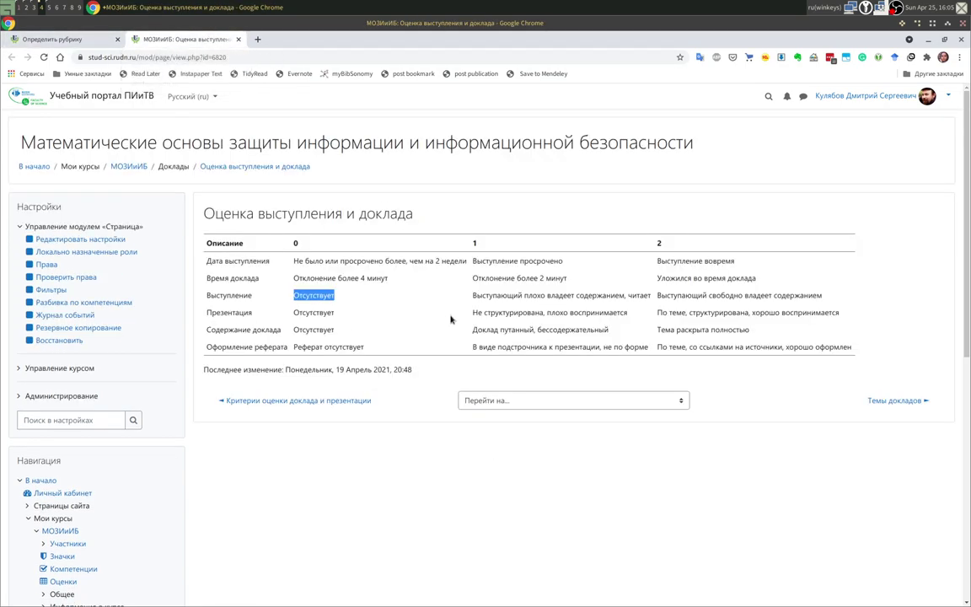
left_click_drag(473, 295, 650, 297)
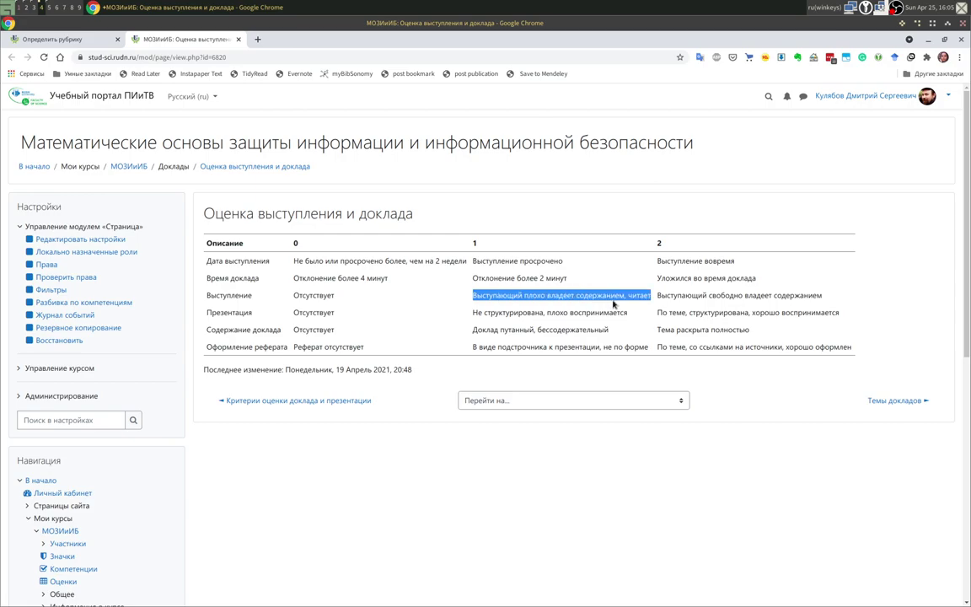
left_click(52, 39)
key("ctrl+v")
Copy «Выступающий свободно владеет содержанием» from the assessment table into the 2-point level of «Выступление».
key("Tab")
key("Tab")
left_click(185, 39)
left_click_drag(658, 297, 822, 296)
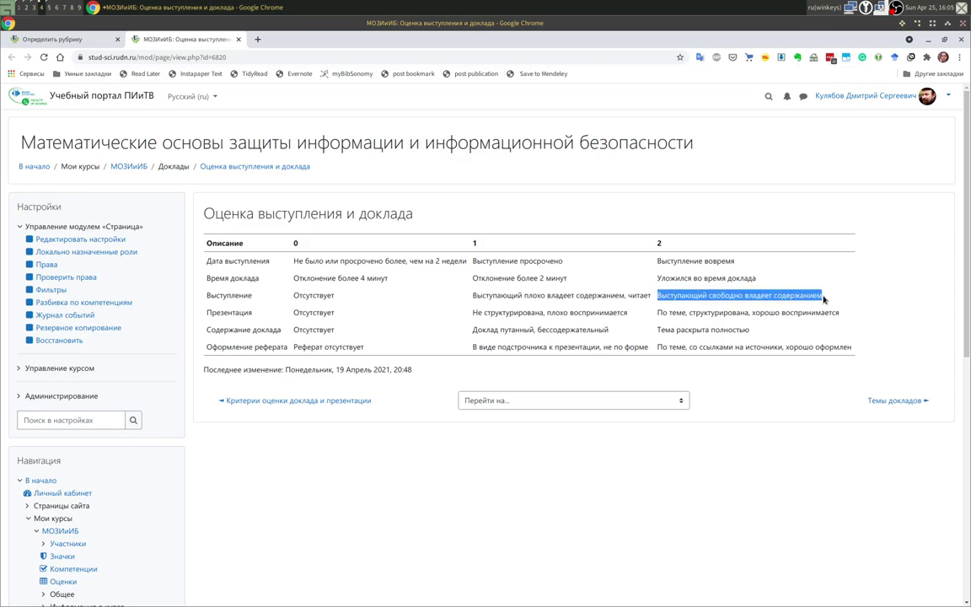
left_click(47, 39)
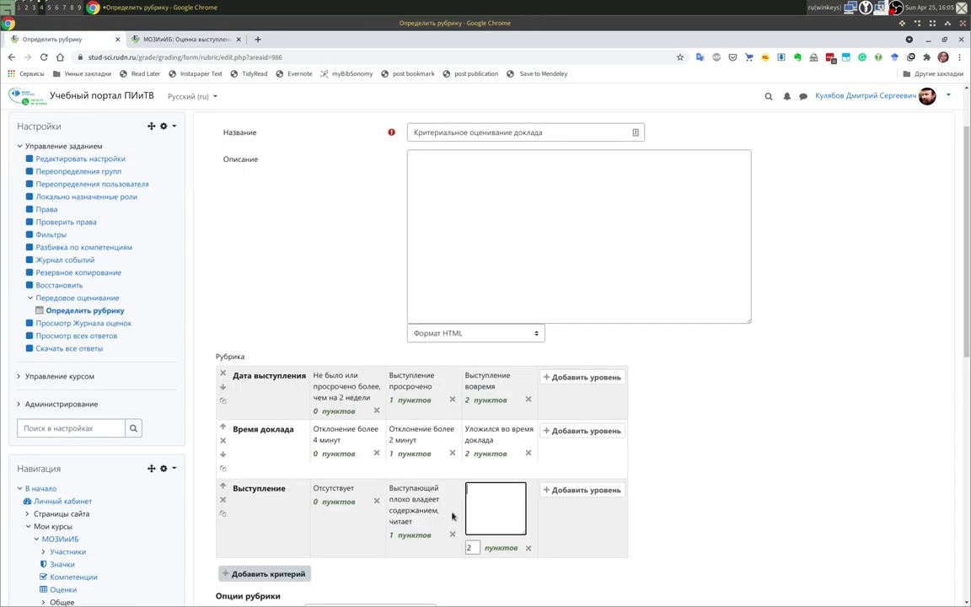
key("ctrl+v")
left_click(733, 541)
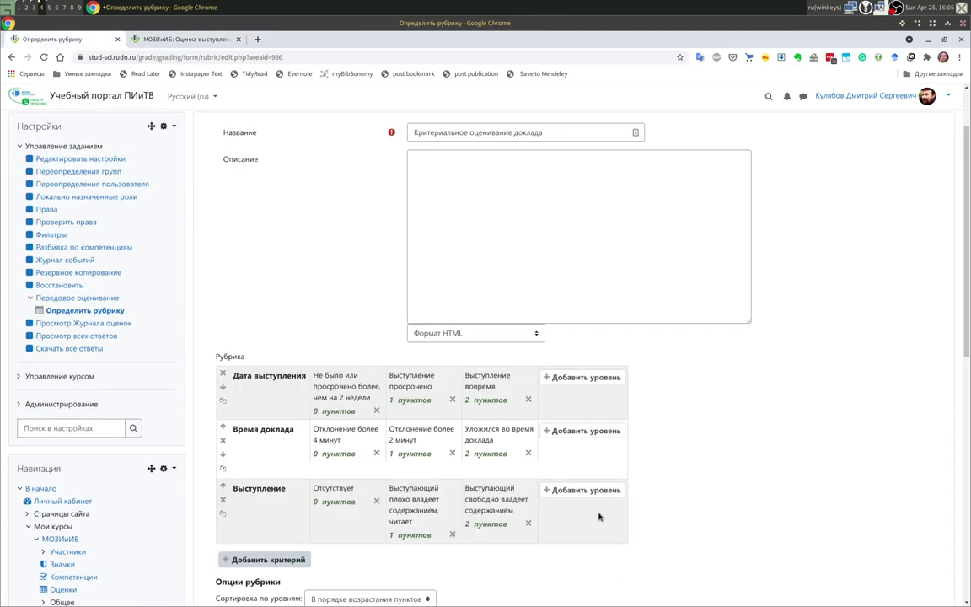
Add a fourth criterion to the rubric and name it «Презентация», copied from the assessment table.
scroll(661, 530, "down", 1)
left_click(279, 532)
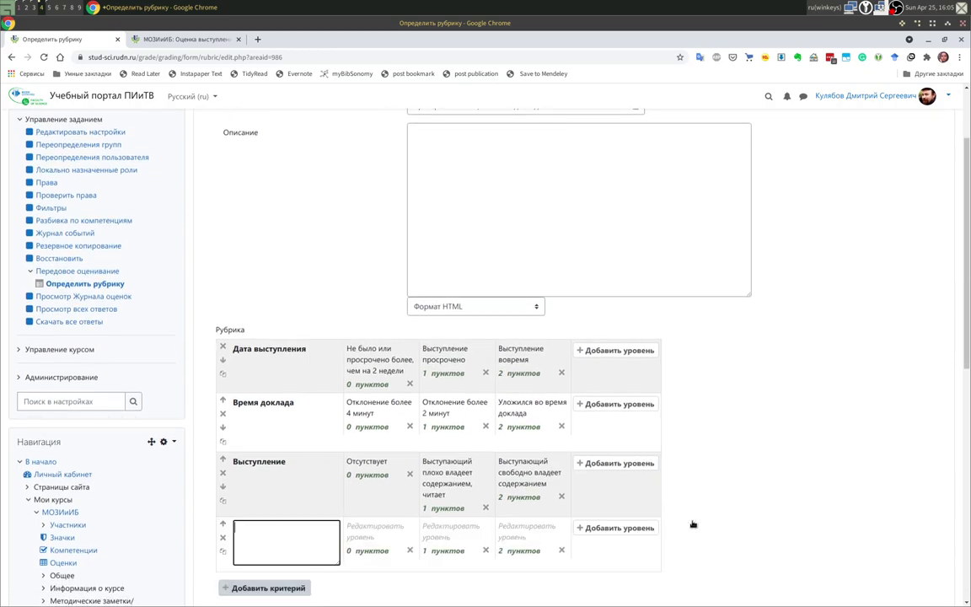
scroll(857, 467, "down", 4)
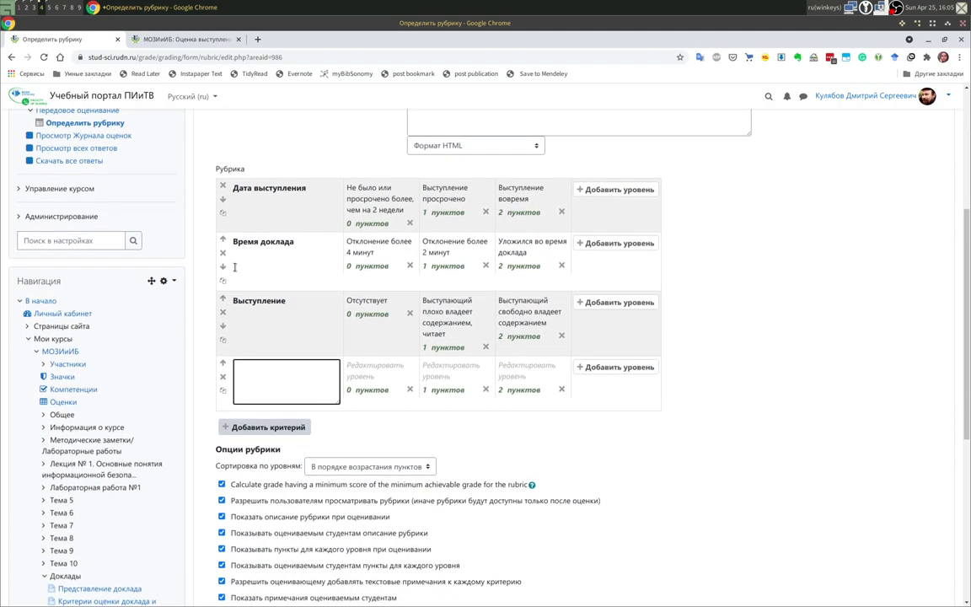
left_click(181, 39)
left_click_drag(209, 313, 252, 313)
key("ctrl+c")
left_click(50, 41)
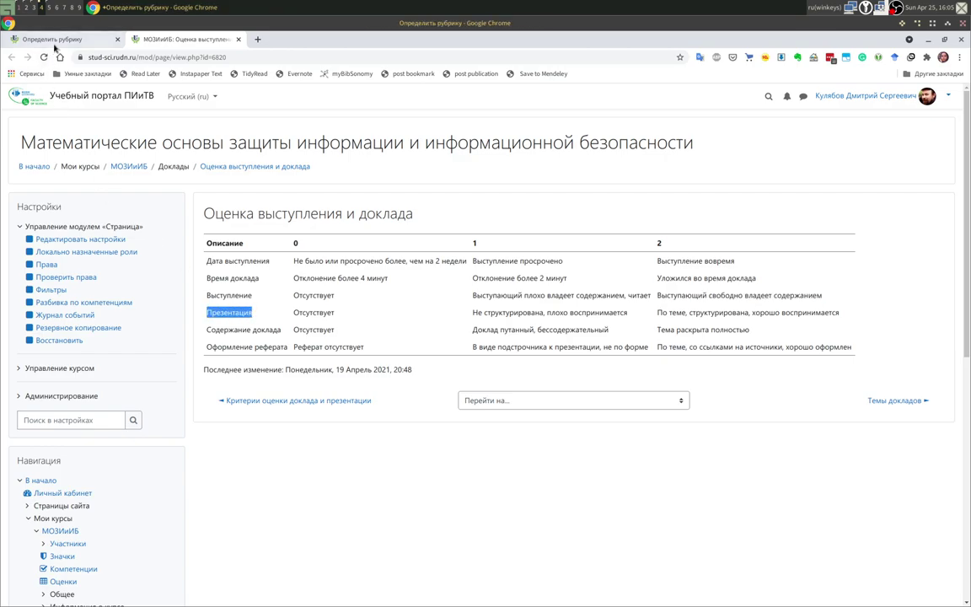
key("ctrl+v")
Copy «Отсутствует» from the assessment table into the 0-point level of «Презентация».
left_click(368, 371)
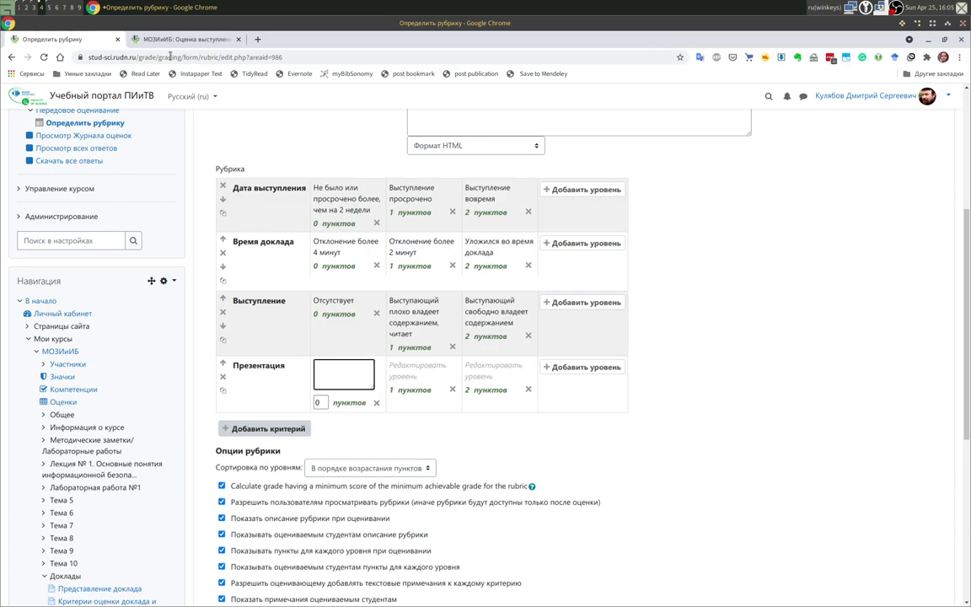
left_click(181, 39)
left_click_drag(293, 313, 339, 313)
key("ctrl+c")
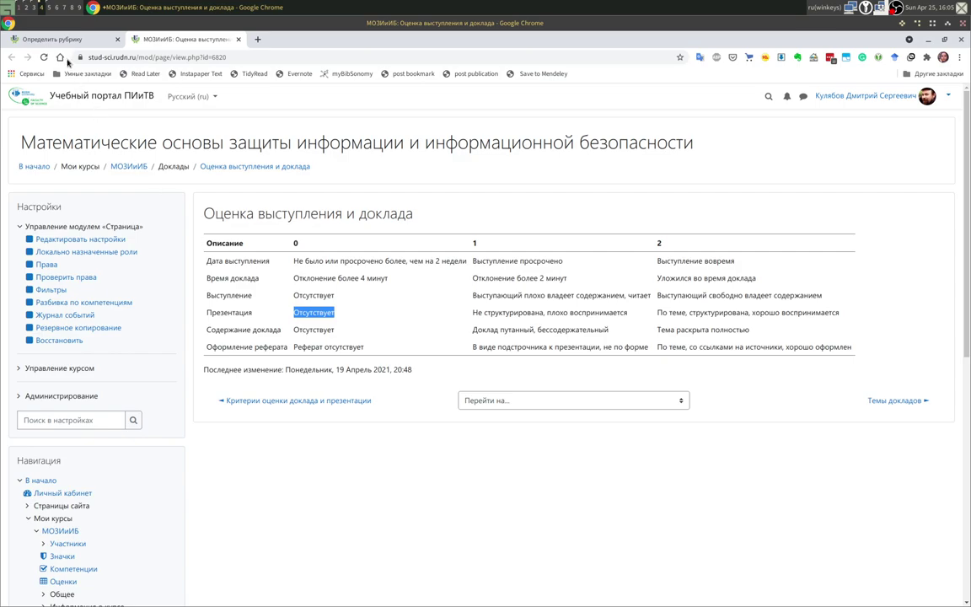
left_click(61, 39)
Copy «Не структурирована, плохо воспринимается» from the assessment table into the 1-point level of «Презентация».
left_click(407, 364)
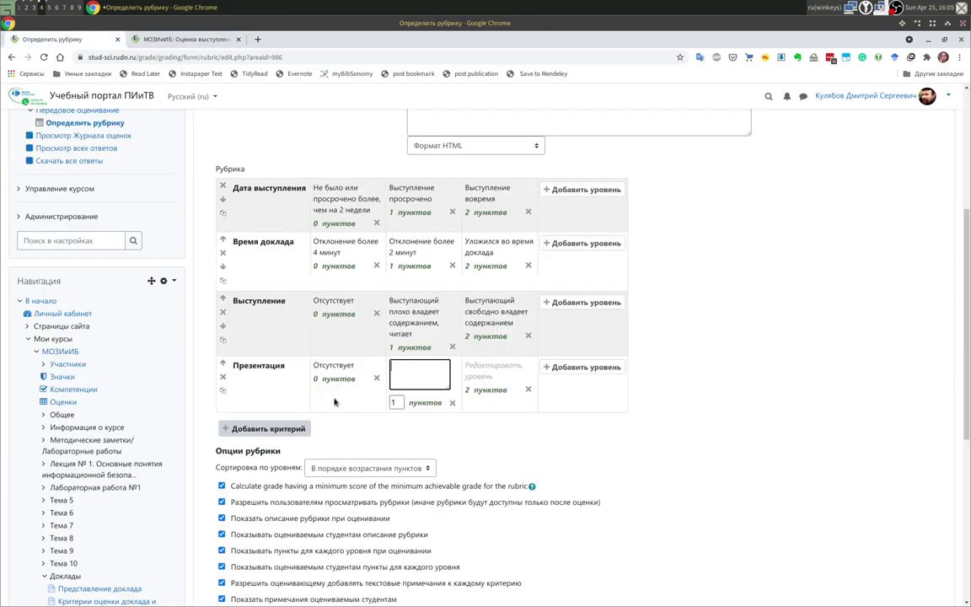
left_click(175, 40)
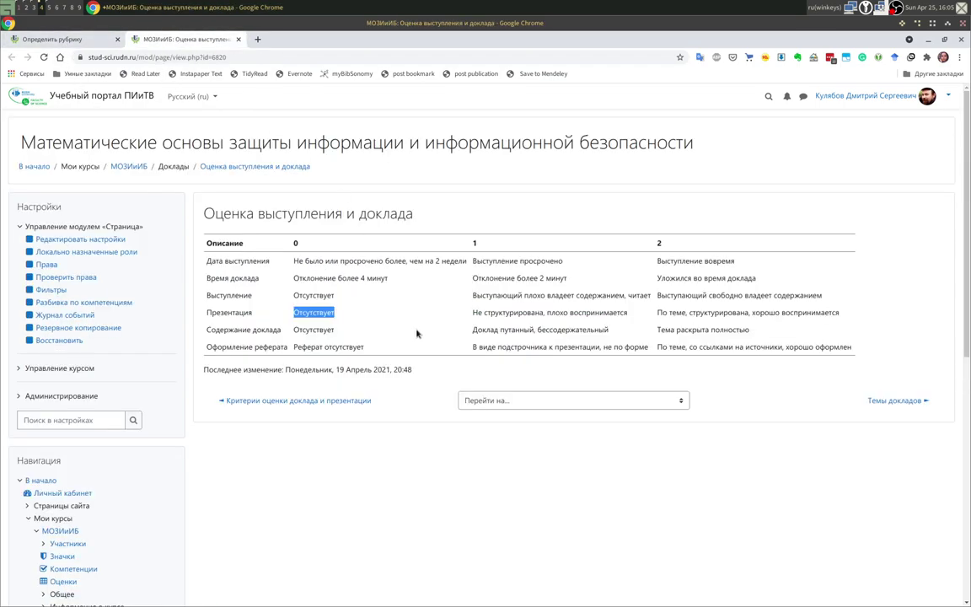
left_click_drag(473, 312, 629, 314)
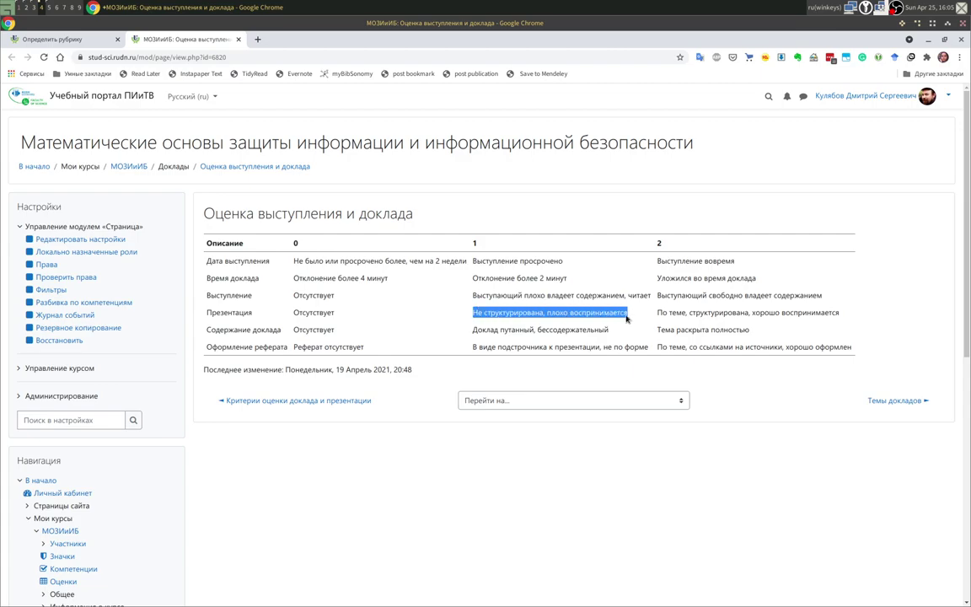
left_click(68, 36)
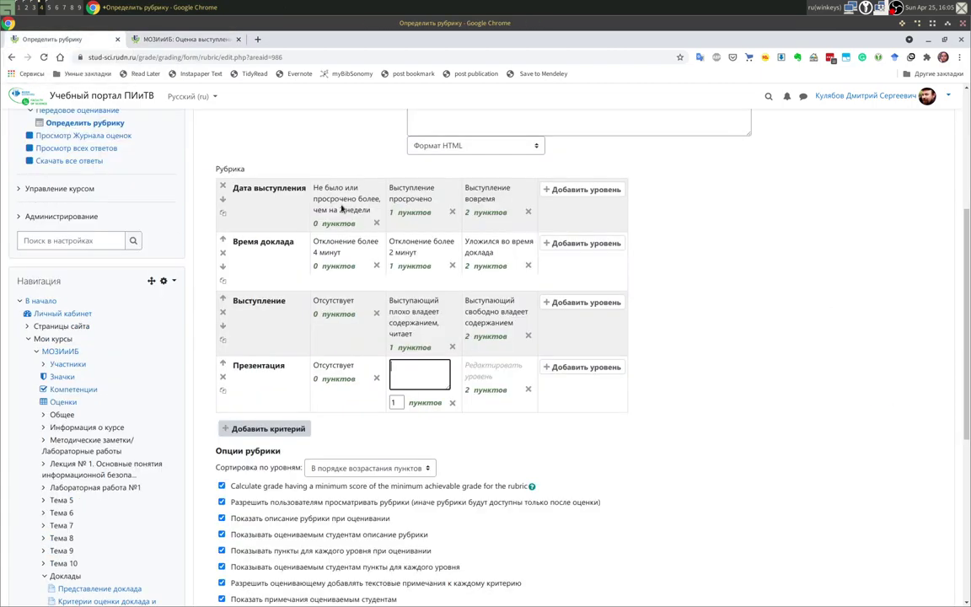
key("ctrl+v")
Copy «По теме, структурирована, хорошо воспринимается» from the assessment table into the 2-point level of «Презентация».
key("Tab")
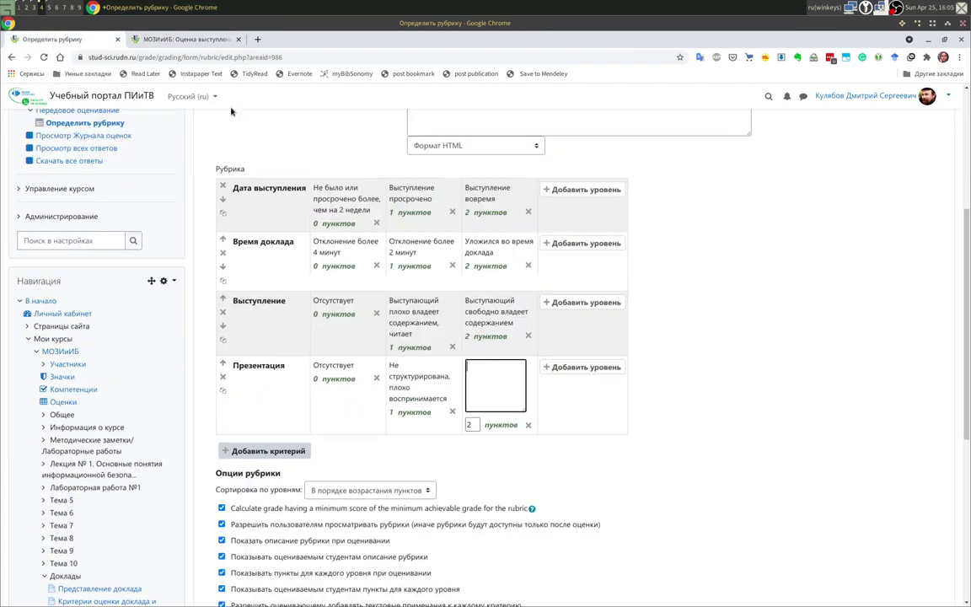
left_click(189, 38)
left_click_drag(658, 316, 842, 318)
key("ctrl+c")
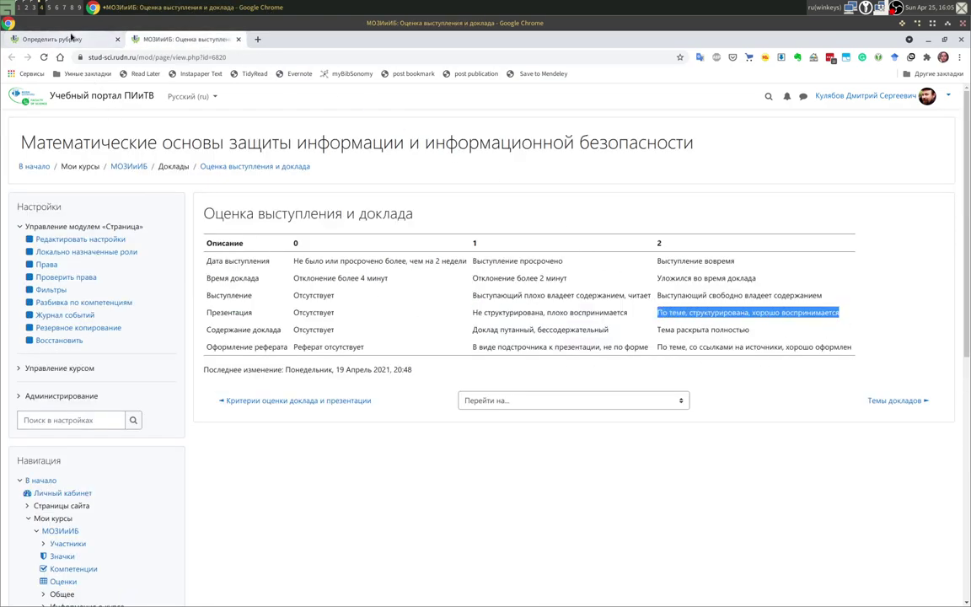
left_click(52, 39)
key("ctrl+v")
left_click(779, 440)
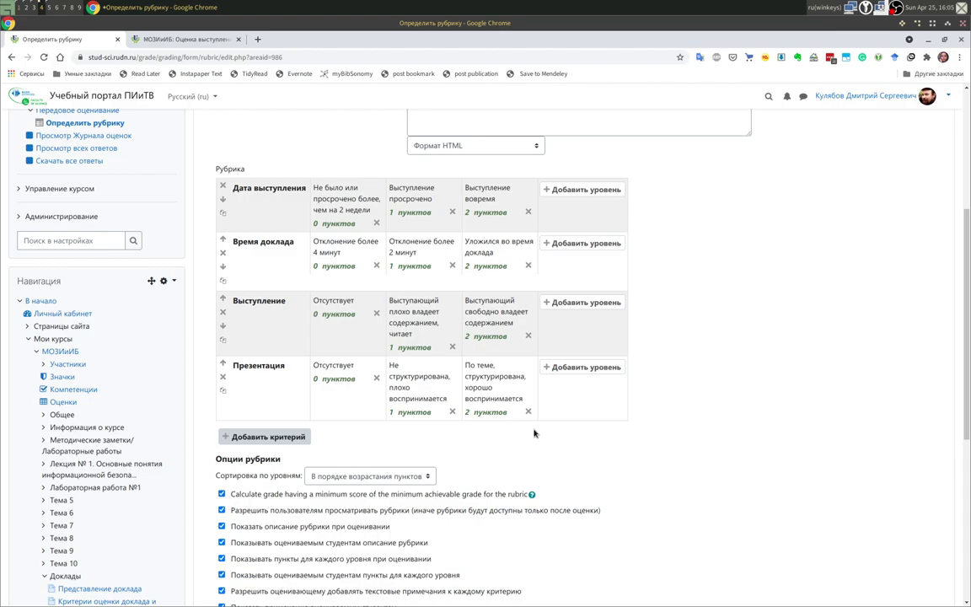
Add a fifth criterion to the rubric and name it «Содержание доклада», copied from the assessment table.
left_click(267, 436)
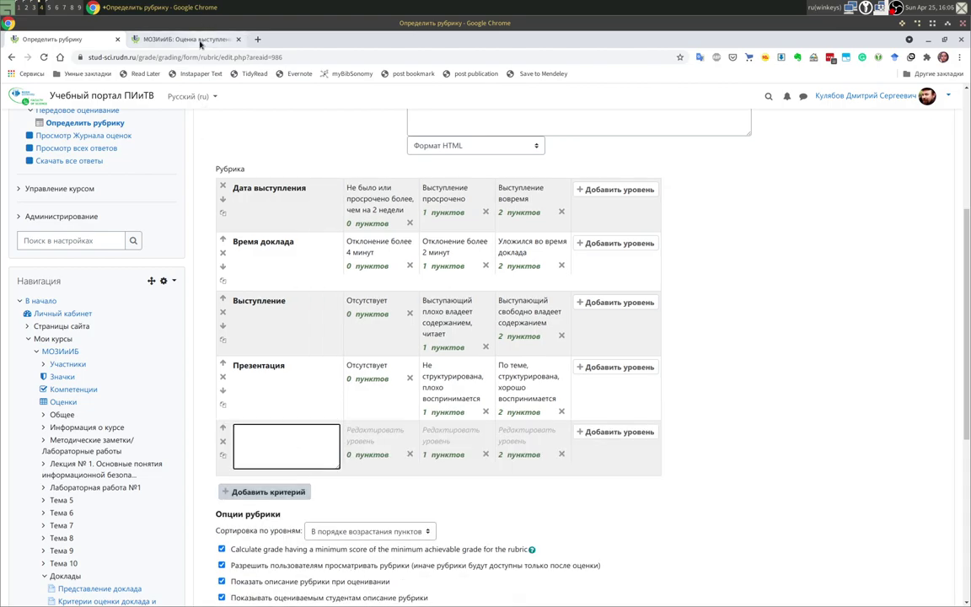
left_click(187, 39)
left_click_drag(205, 329, 282, 335)
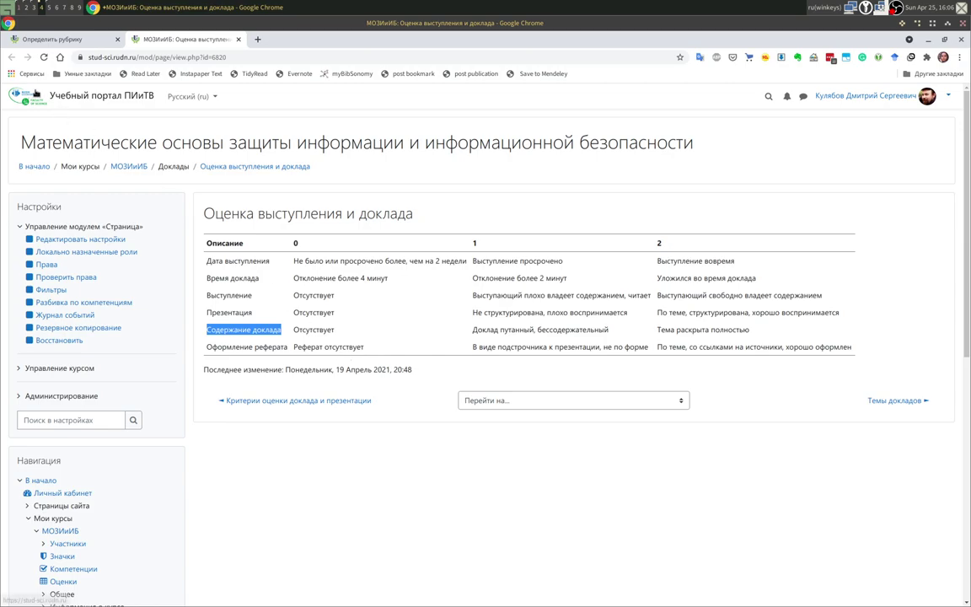
key("ctrl+Page_Up")
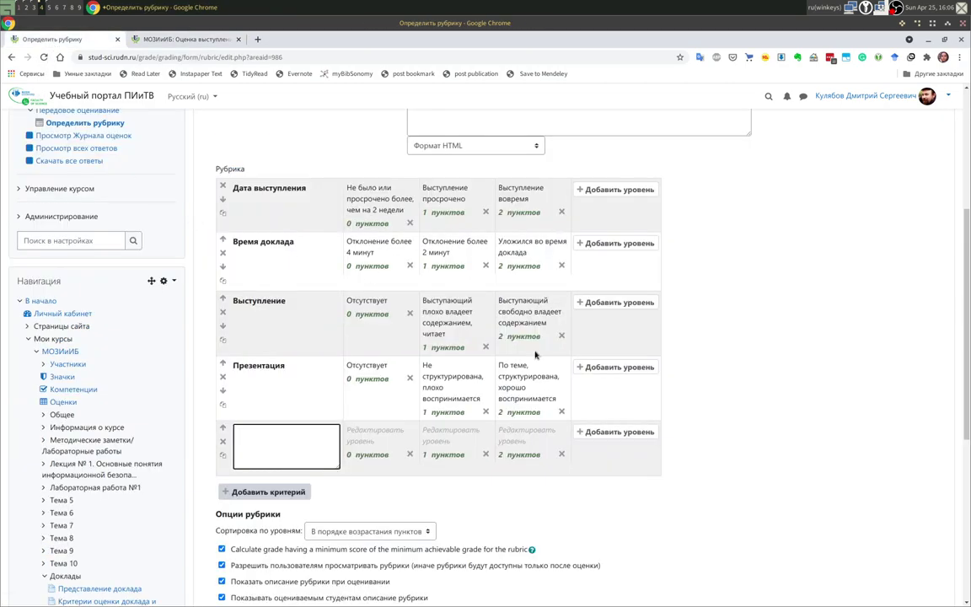
key("ctrl+v")
Copy «Отсутствует» from the assessment table into the 0-point level of «Содержание доклада».
left_click(380, 438)
left_click(180, 39)
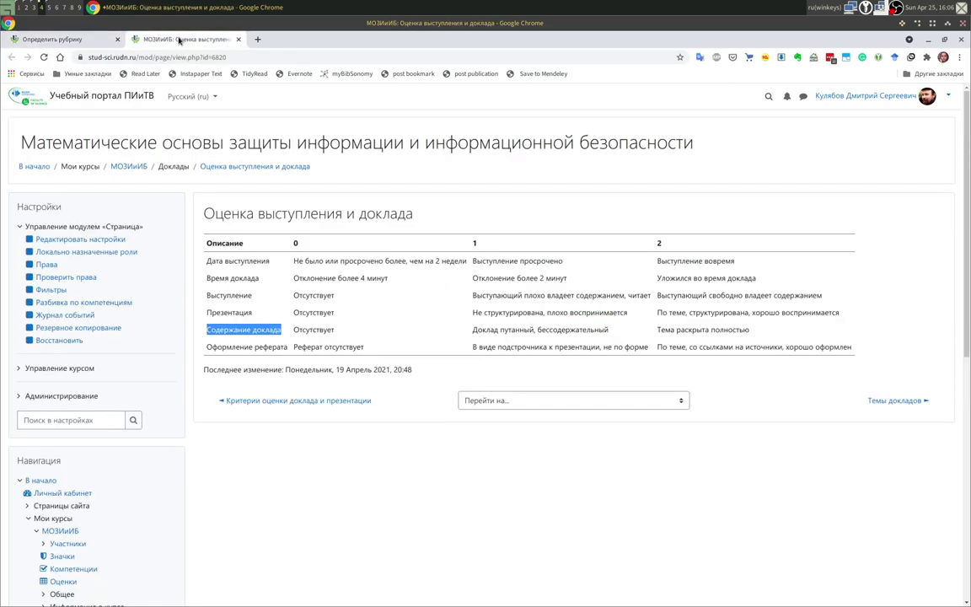
left_click_drag(292, 329, 339, 333)
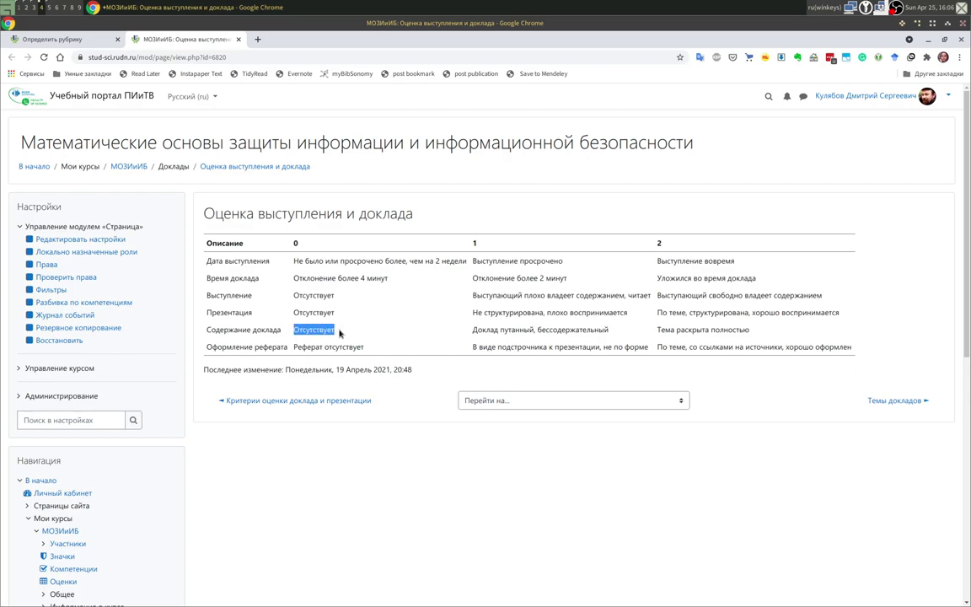
left_click(59, 39)
key("ctrl+v")
Copy «Доклад путанный, бессодержательный» from the assessment table into the 1-point level of «Содержание доклада».
key("Tab")
left_click(173, 40)
left_click_drag(473, 331, 610, 337)
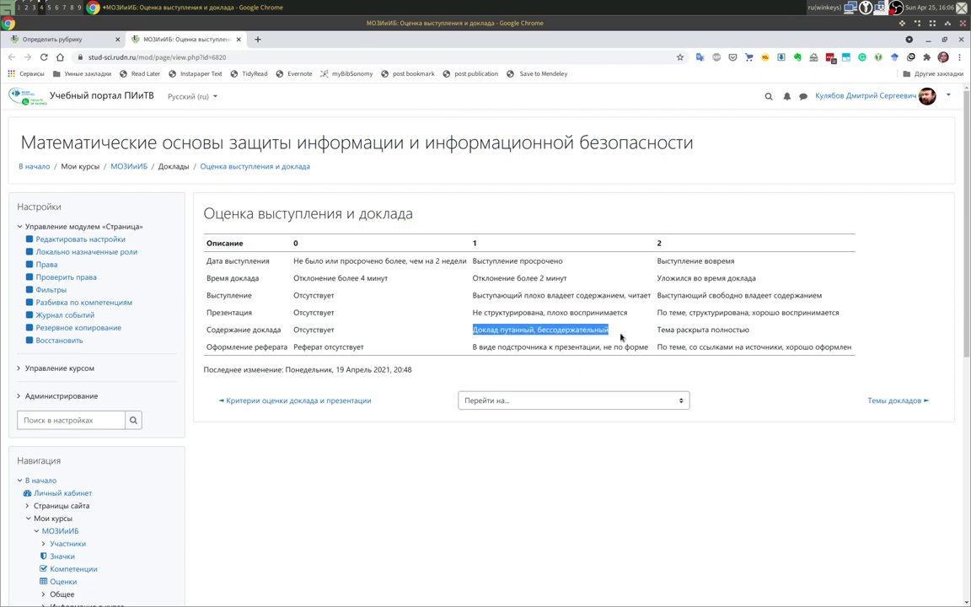
left_click(87, 39)
key("ctrl+v")
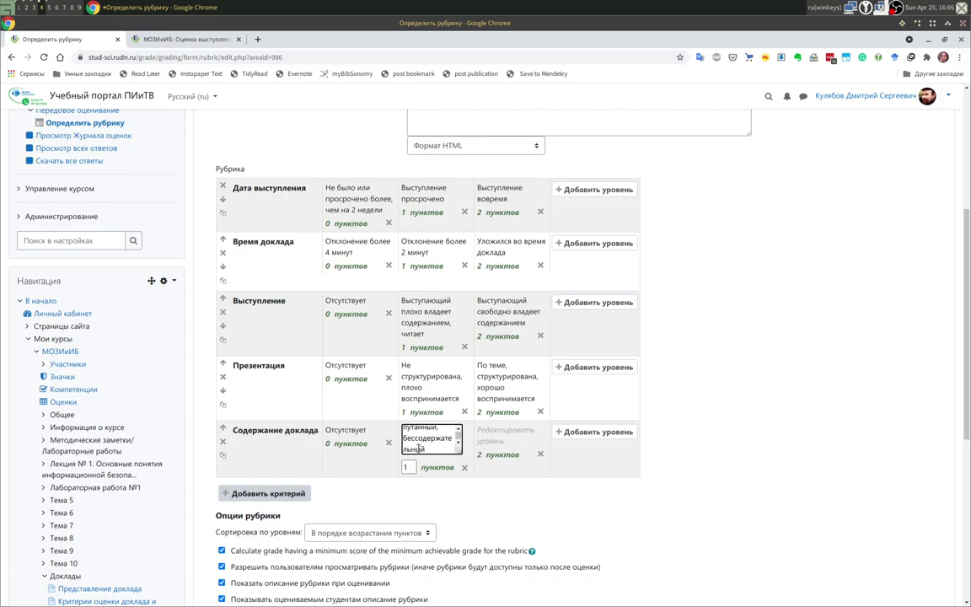
key("alt+shift")
key("alt+shift")
Copy «Тема раскрыта полностью» from the assessment table into the 2-point level of «Содержание доклада».
key("Tab")
key("Tab")
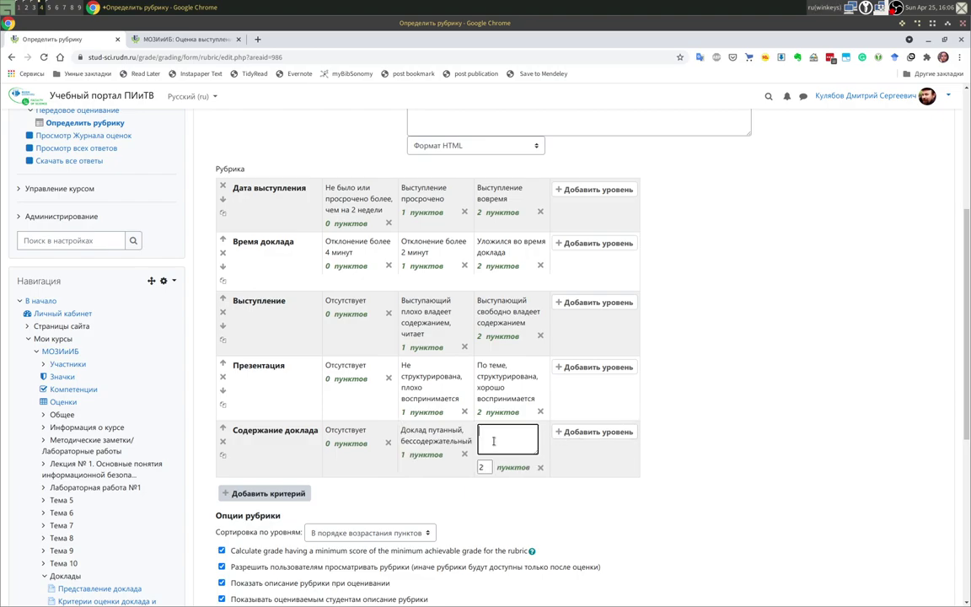
left_click(181, 40)
left_click_drag(658, 332, 750, 331)
key("ctrl+c")
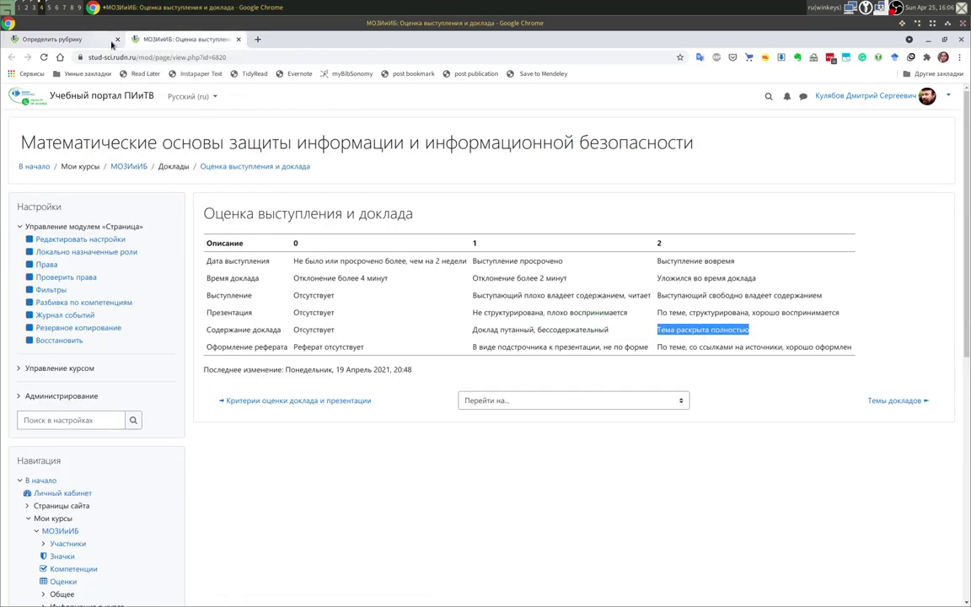
left_click(97, 39)
key("ctrl+v")
left_click(696, 493)
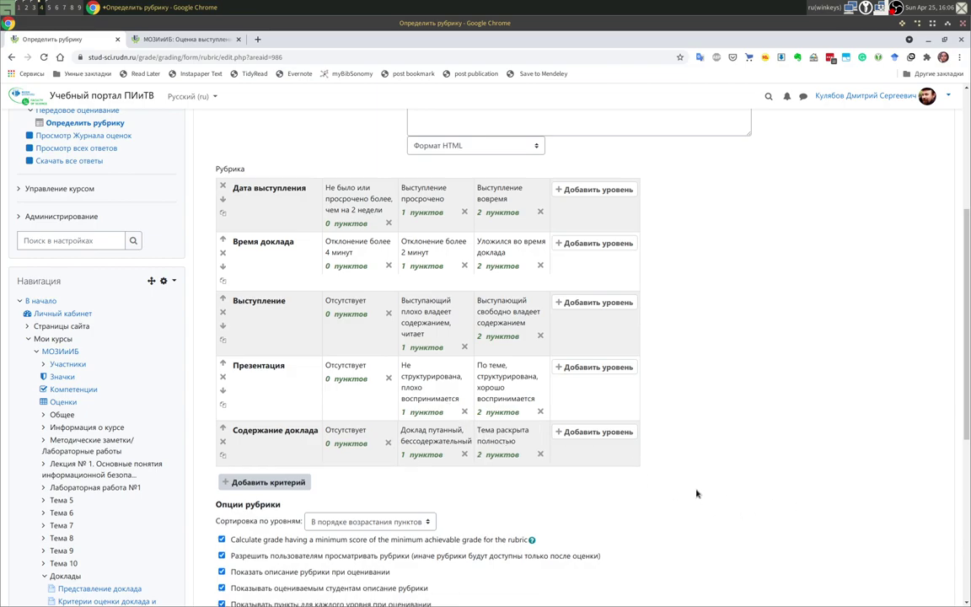
Add a sixth criterion to the rubric and name it «Оформление реферата», copied from the assessment table.
left_click(268, 482)
left_click(189, 39)
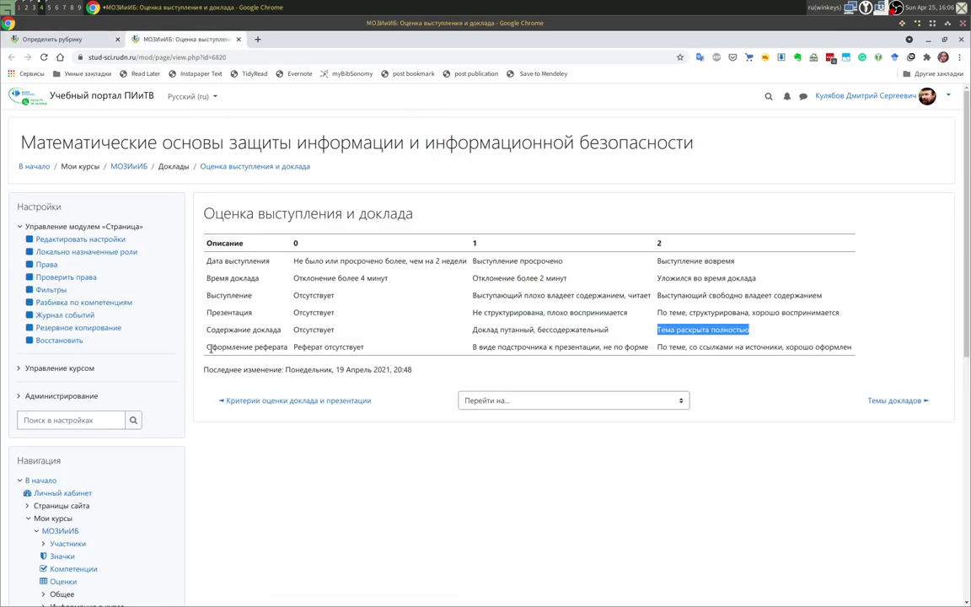
left_click_drag(206, 346, 289, 354)
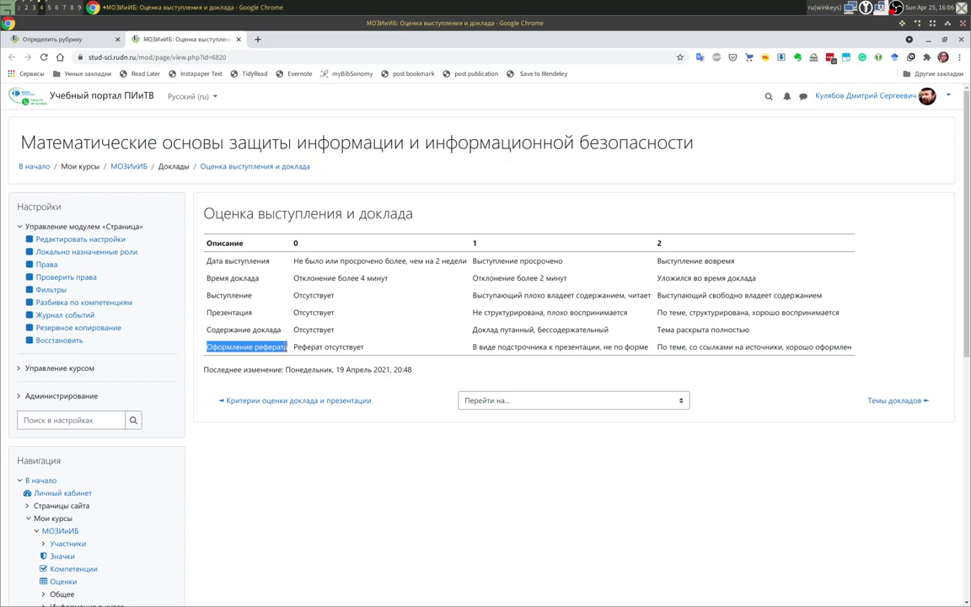
key("ctrl+c")
left_click(78, 38)
key("ctrl+v")
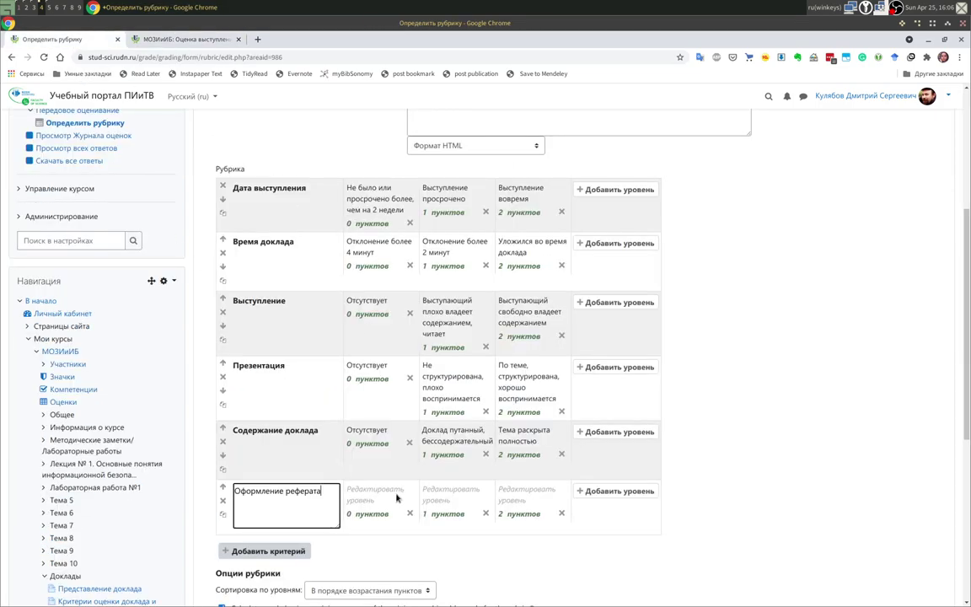
Copy «Реферат отсутствует» from the assessment table into the 0-point level of «Оформление реферата».
key("Tab")
left_click(197, 42)
left_click_drag(294, 345, 366, 347)
key("ctrl+c")
left_click(52, 38)
key("ctrl+v")
Copy «В виде подстрочника к презентации, не по форме» from the assessment table into the 1-point level of «Оформление реферата».
left_click(441, 491)
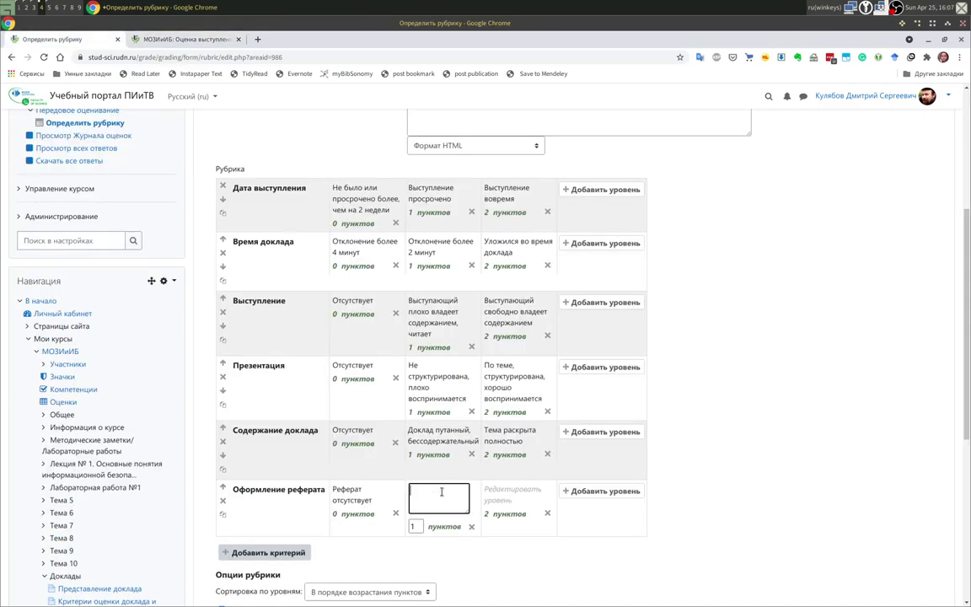
left_click(147, 39)
left_click_drag(470, 346, 648, 349)
key("ctrl+c")
left_click(47, 42)
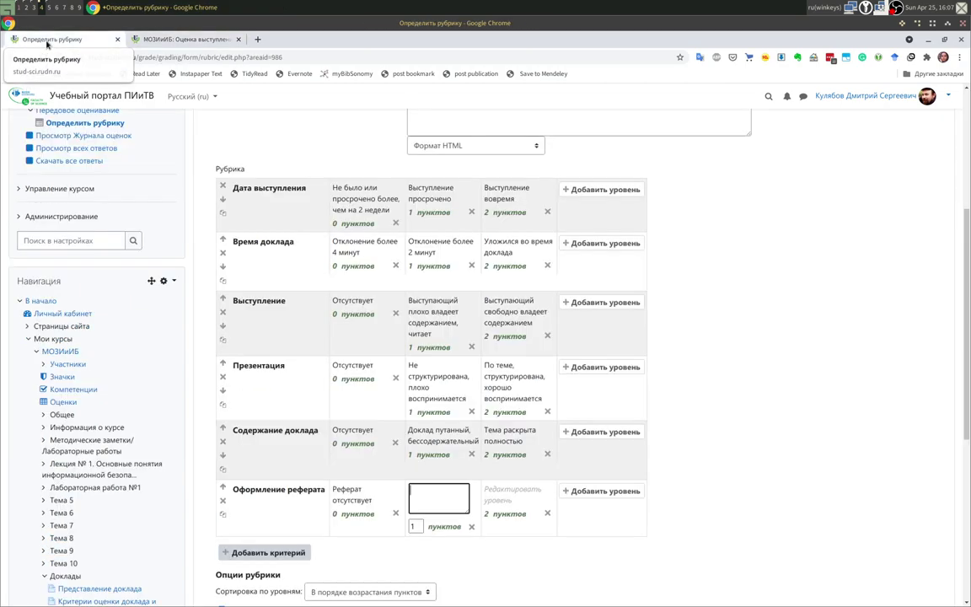
key("ctrl+v")
Copy «По теме, со ссылками на источники, хорошо оформлен» from the assessment table into the 2-point level of «Оформление реферата».
left_click(512, 495)
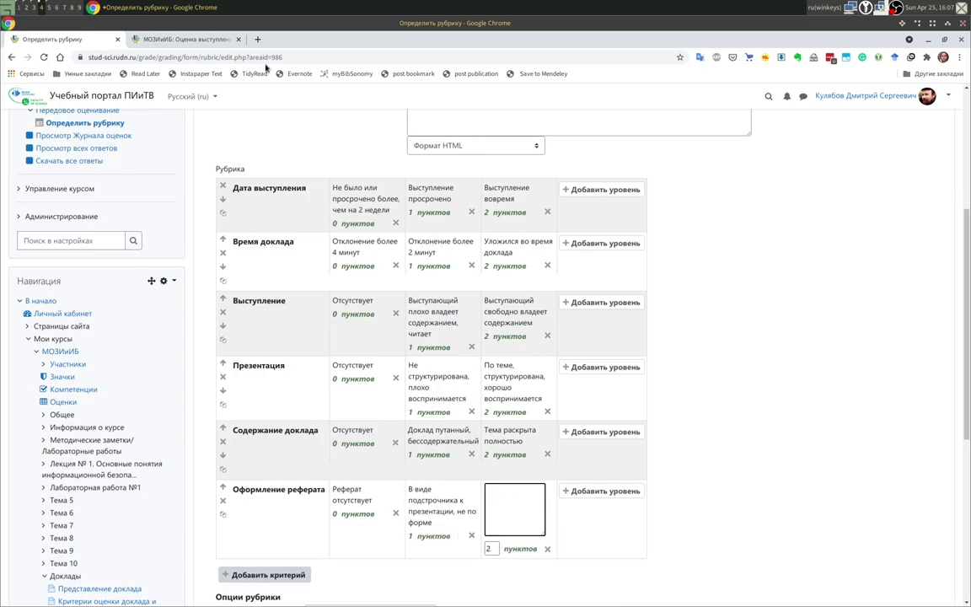
left_click(181, 38)
left_click_drag(658, 347, 851, 352)
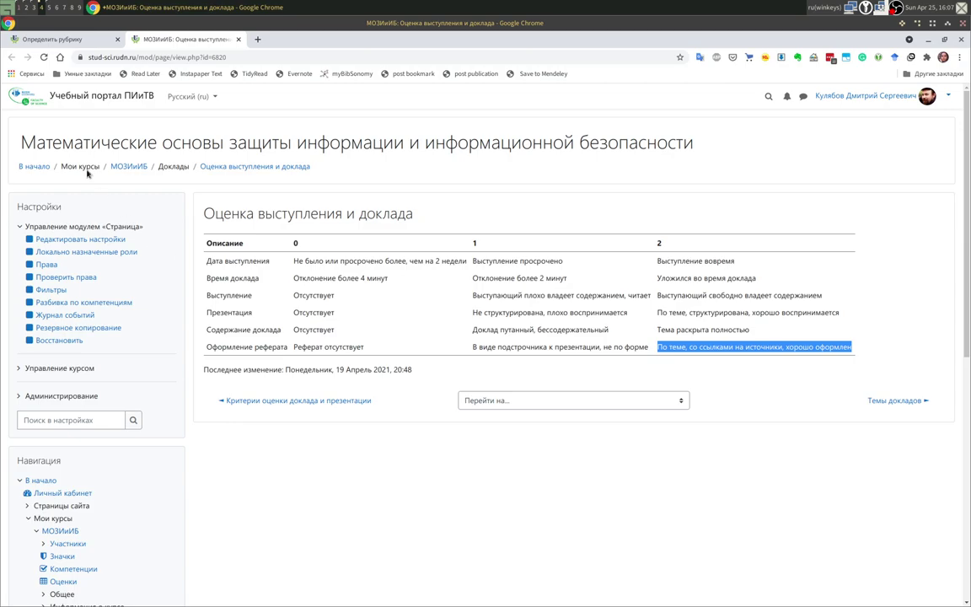
left_click(52, 39)
key("ctrl+v")
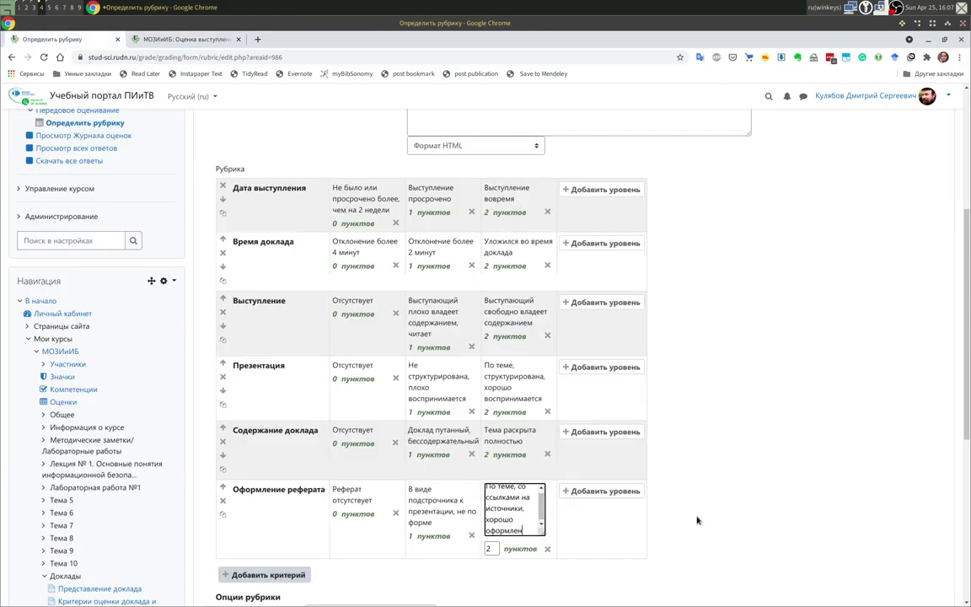
left_click(663, 519)
Save the completed rubric as the active one and look through its saved criteria, levels and options.
scroll(481, 372, "down", 4)
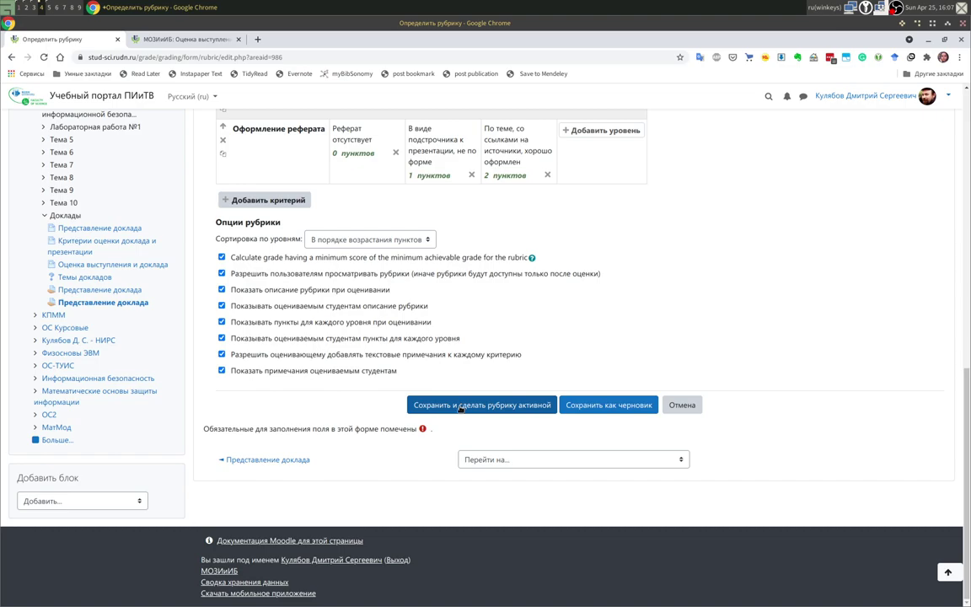
left_click(460, 405)
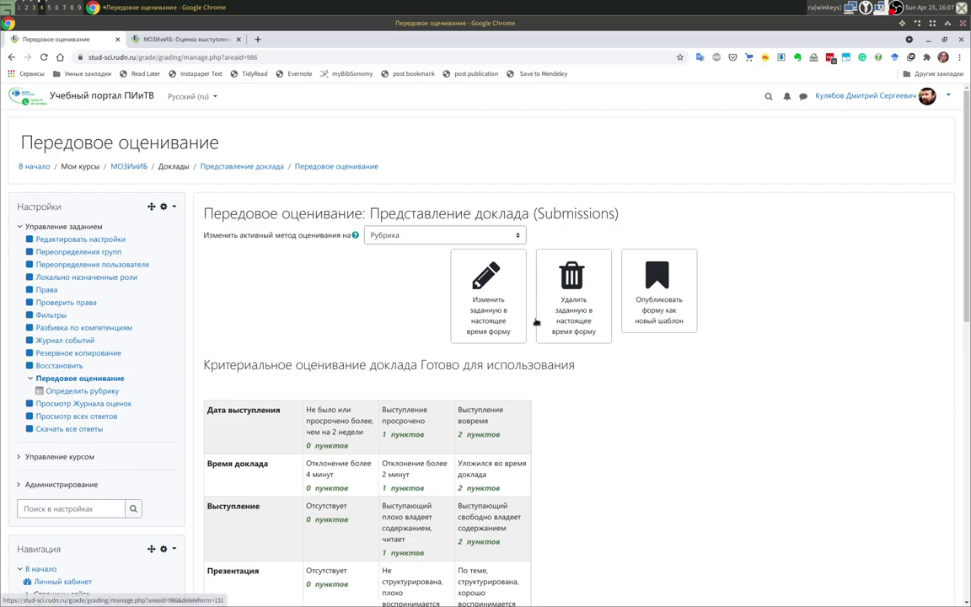
scroll(685, 328, "down", 3)
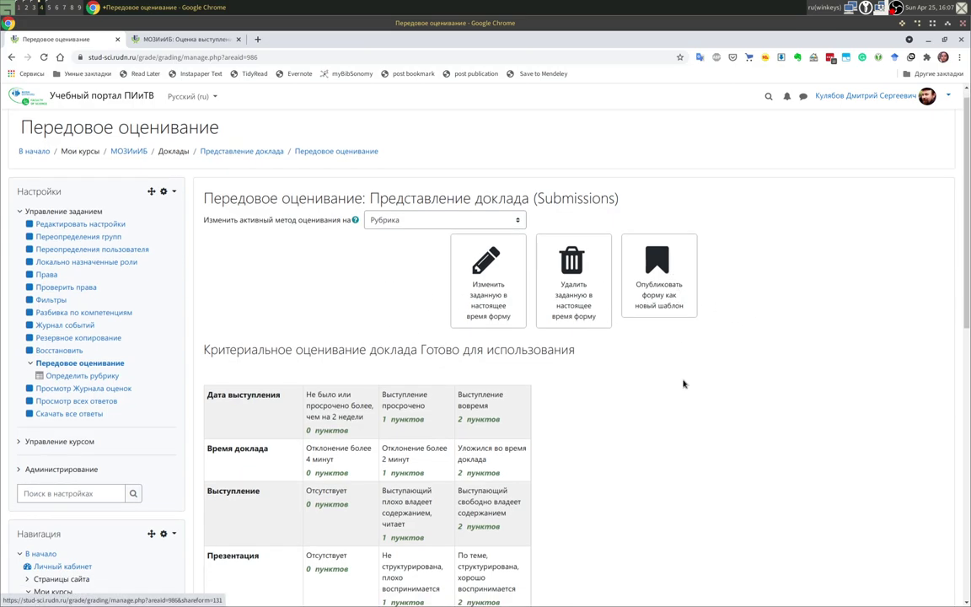
scroll(368, 245, "up", 2)
scroll(365, 421, "down", 5)
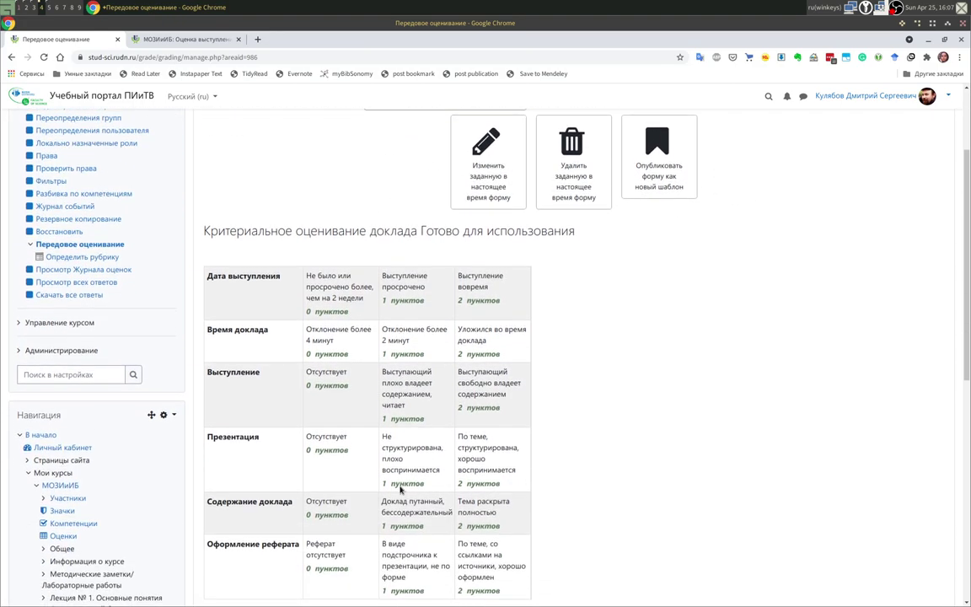
scroll(364, 488, "up", 4)
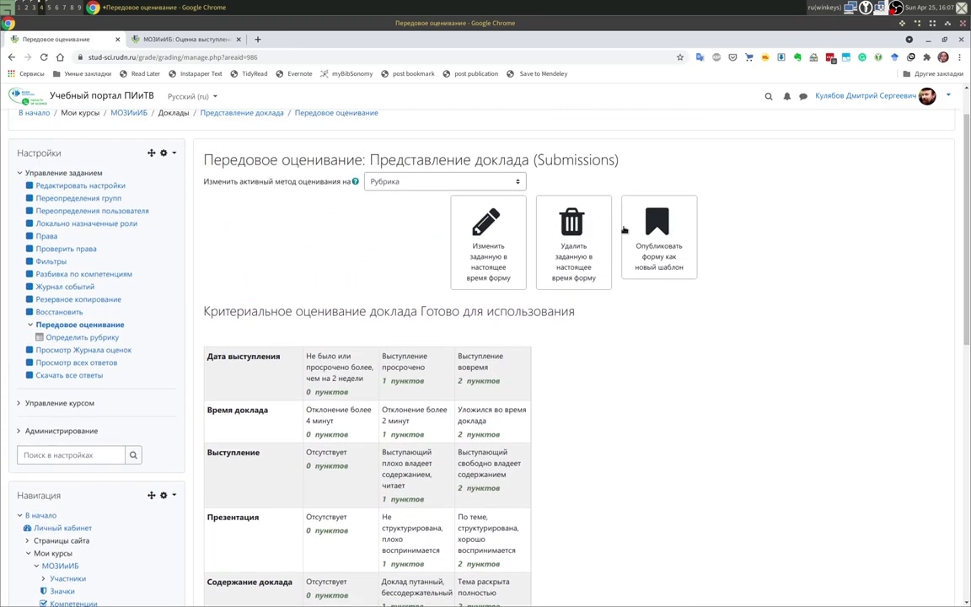
scroll(635, 340, "down", 5)
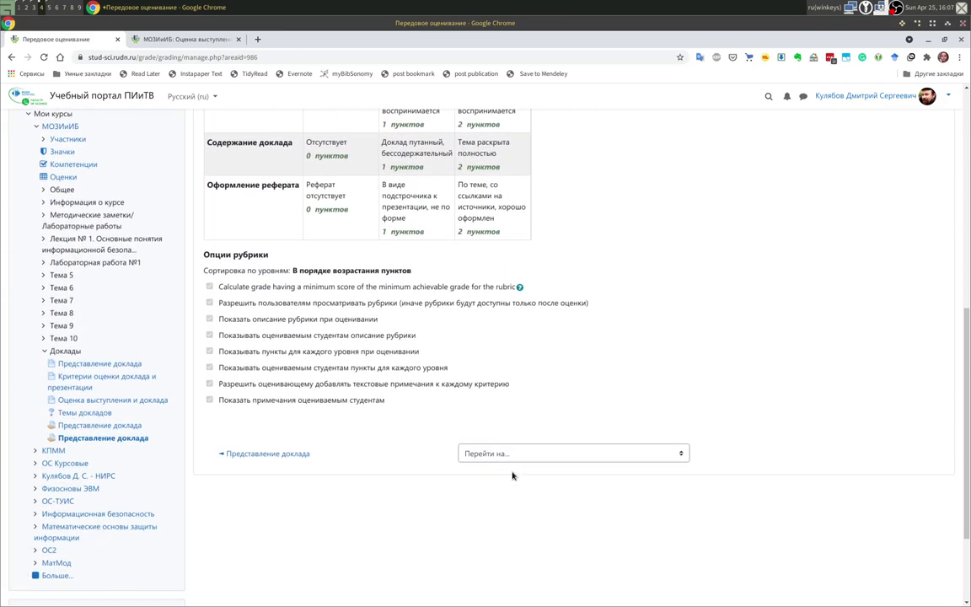
scroll(472, 379, "up", 1)
scroll(452, 345, "up", 5)
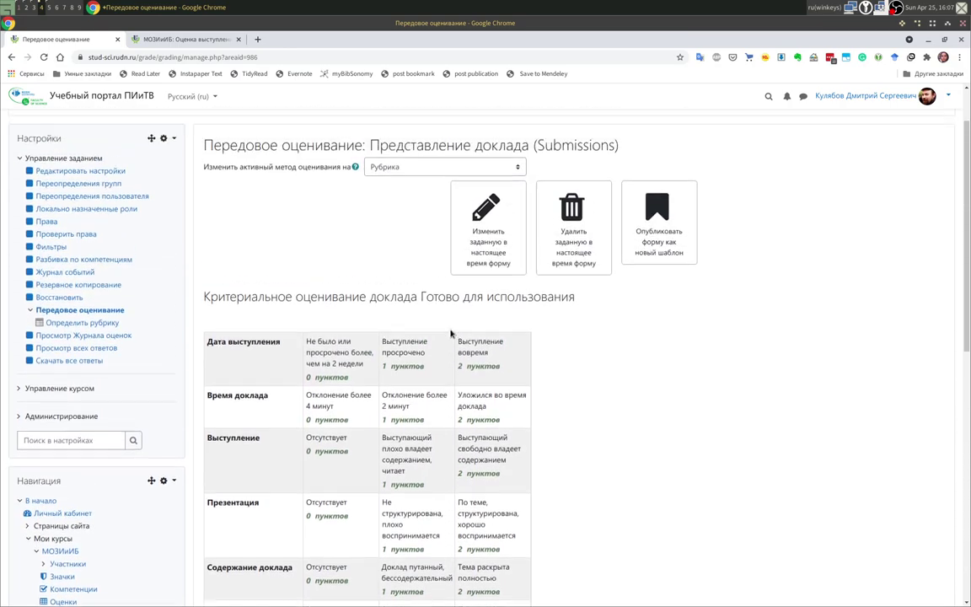
Go back to the «Представление доклада» assignment page and from there to the «МОЗИиИБ» course page.
left_click(237, 165)
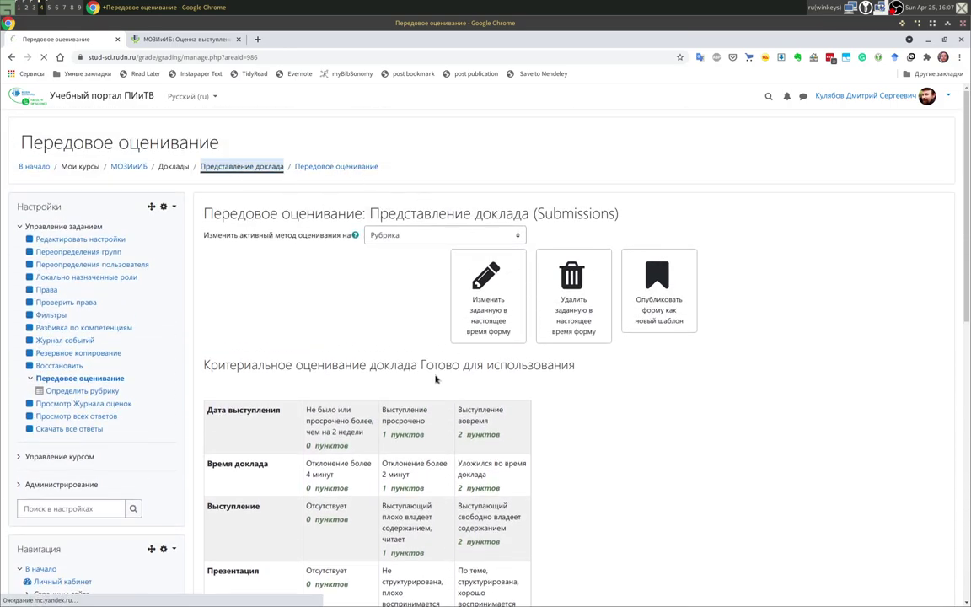
scroll(435, 383, "down", 2)
scroll(434, 394, "up", 2)
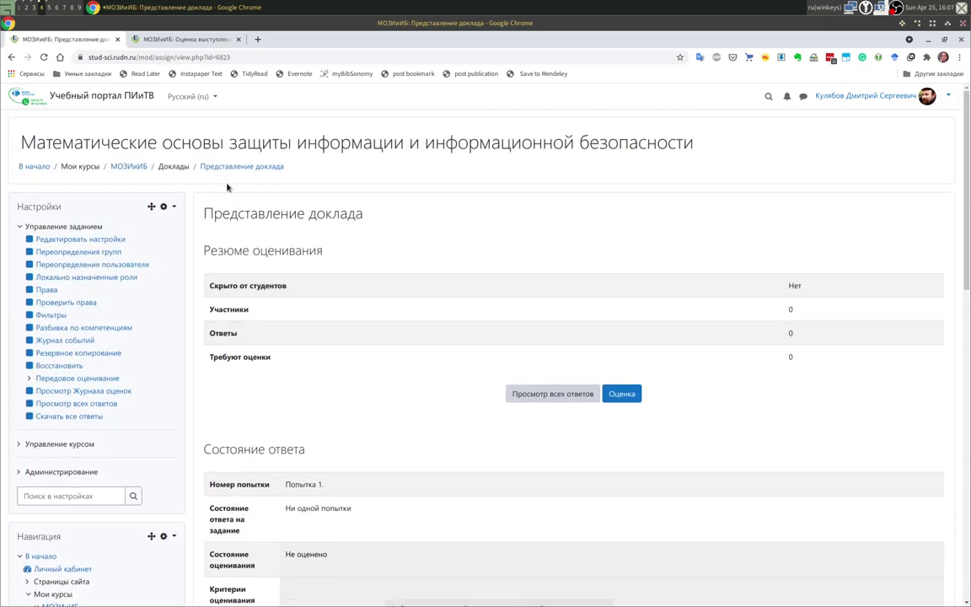
left_click(128, 166)
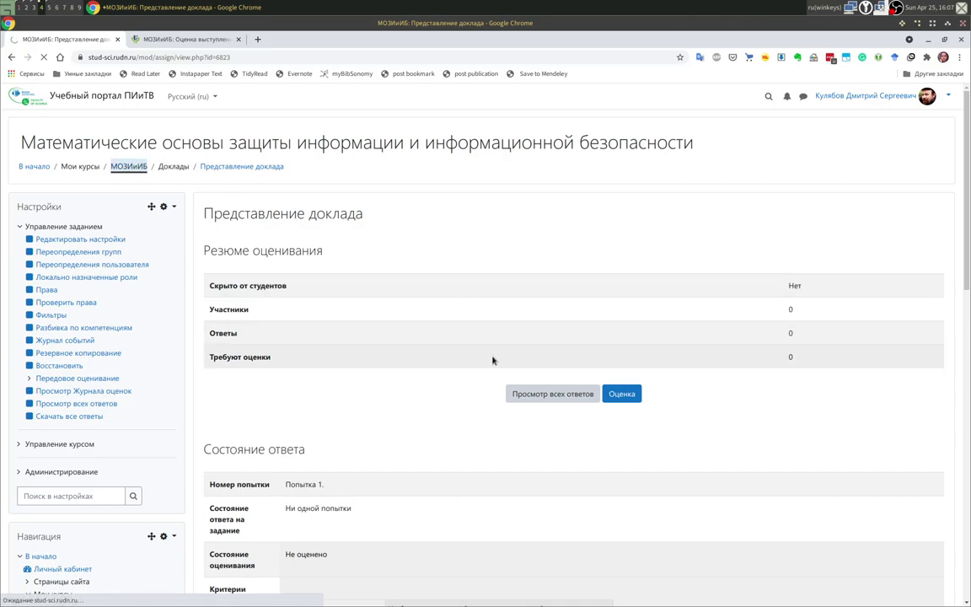
Open the last «Представление доклада» assignment in the «Доклады» section and examine its grading summary, submission status, rubric criteria and rubric options.
scroll(455, 421, "down", 20)
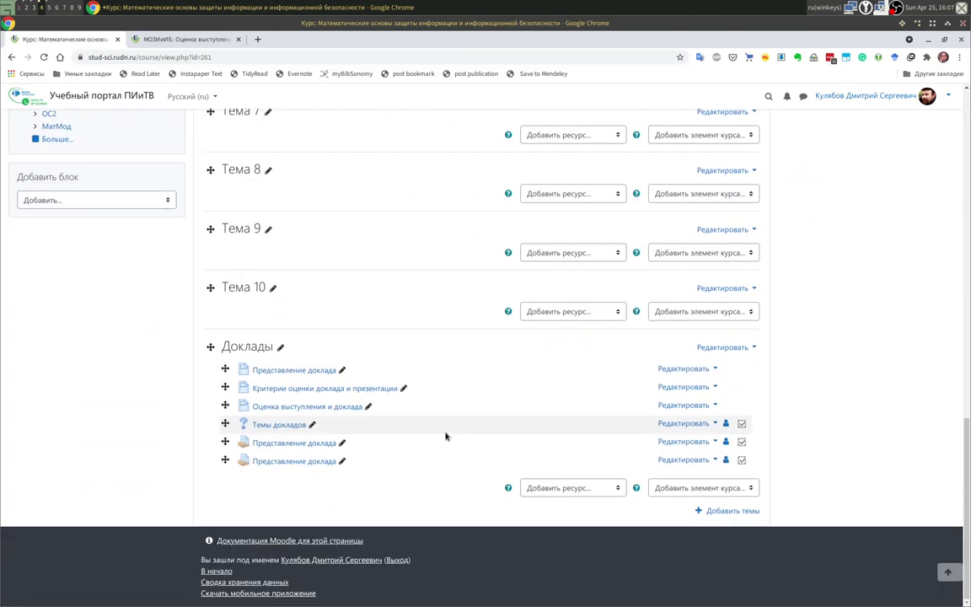
left_click(300, 461)
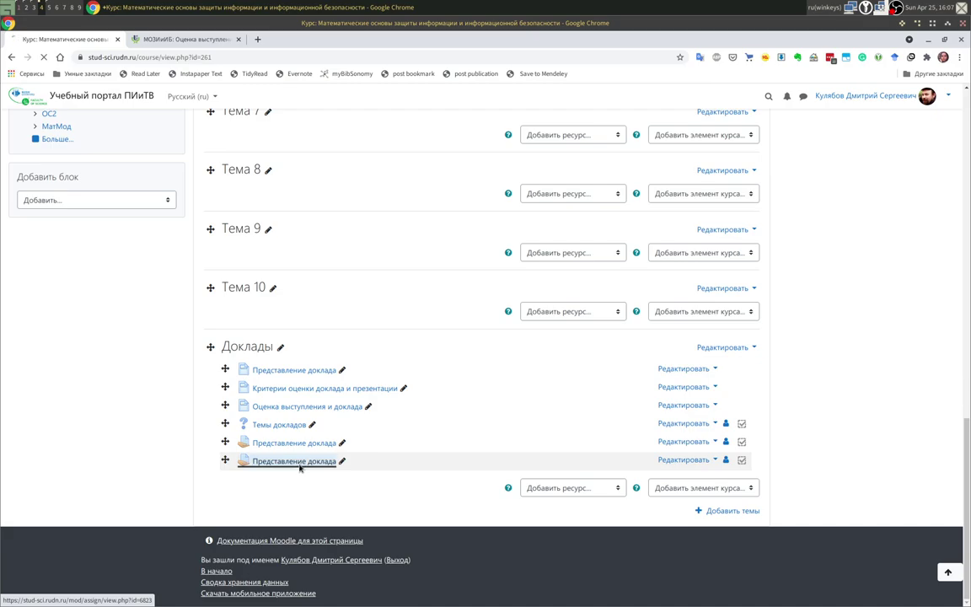
scroll(337, 422, "down", 3)
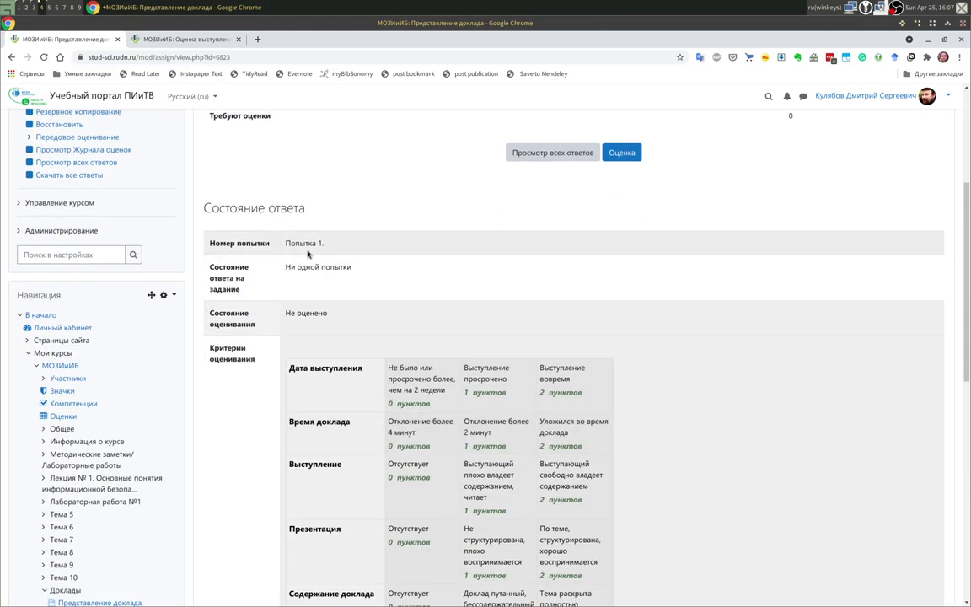
scroll(472, 413, "up", 2)
scroll(506, 438, "down", 2)
scroll(453, 431, "up", 3)
scroll(453, 431, "up", 1)
scroll(535, 369, "down", 5)
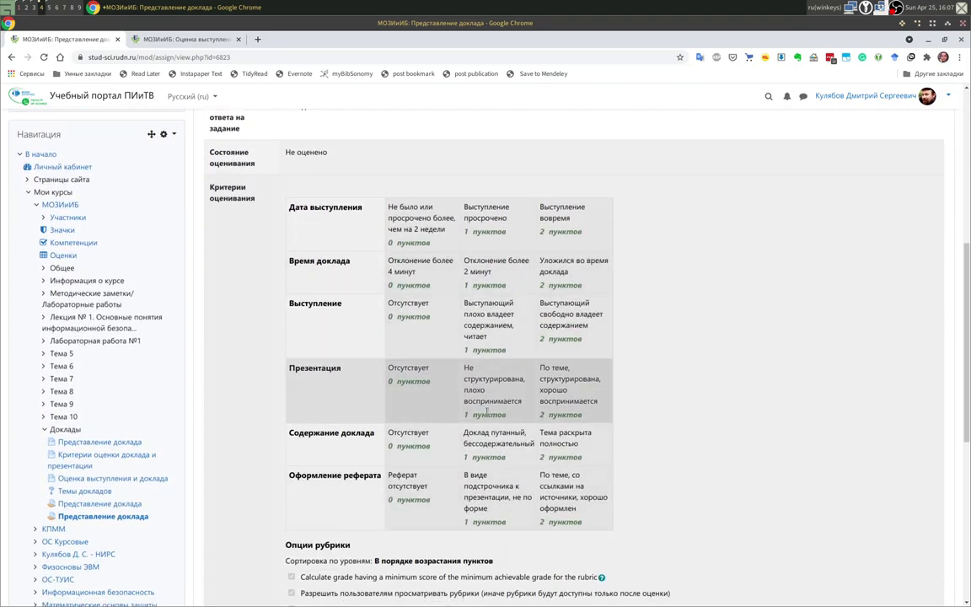
scroll(506, 421, "up", 1)
scroll(613, 502, "down", 3)
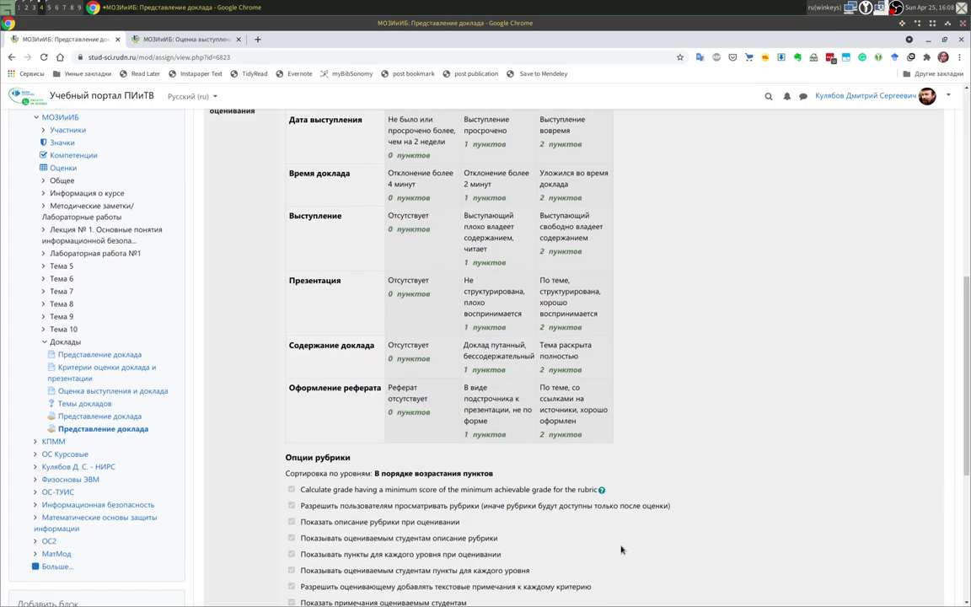
scroll(622, 549, "down", 4)
scroll(608, 556, "up", 9)
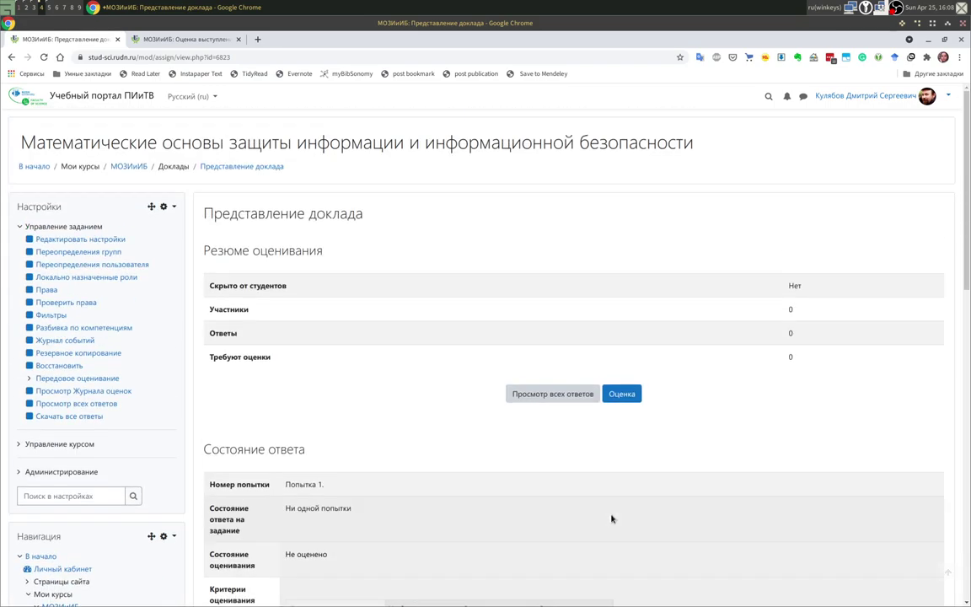
View all submissions of the «Представление доклада» assignment, then go back and open its individual grading page.
left_click(529, 399)
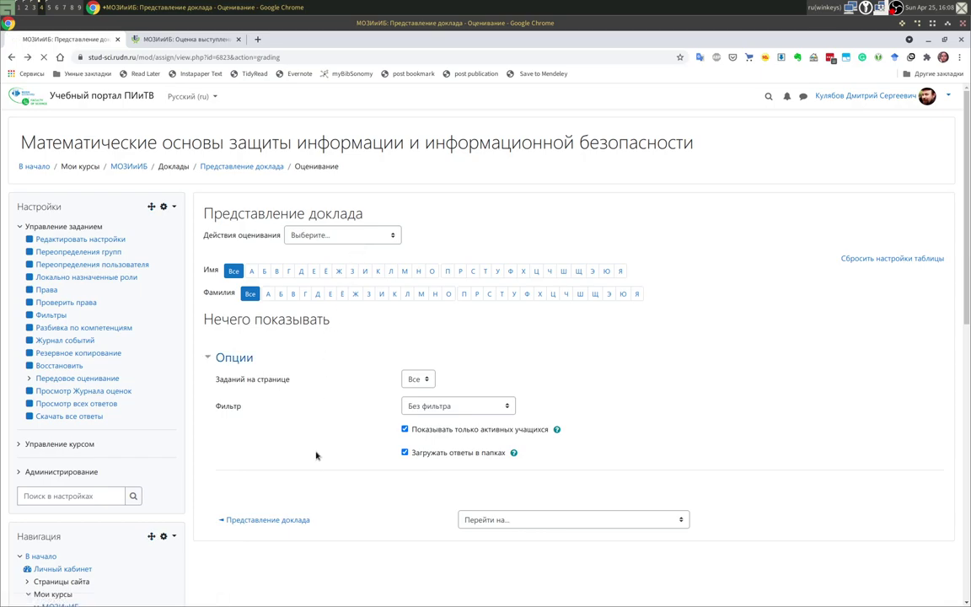
key("alt+Left")
left_click(623, 393)
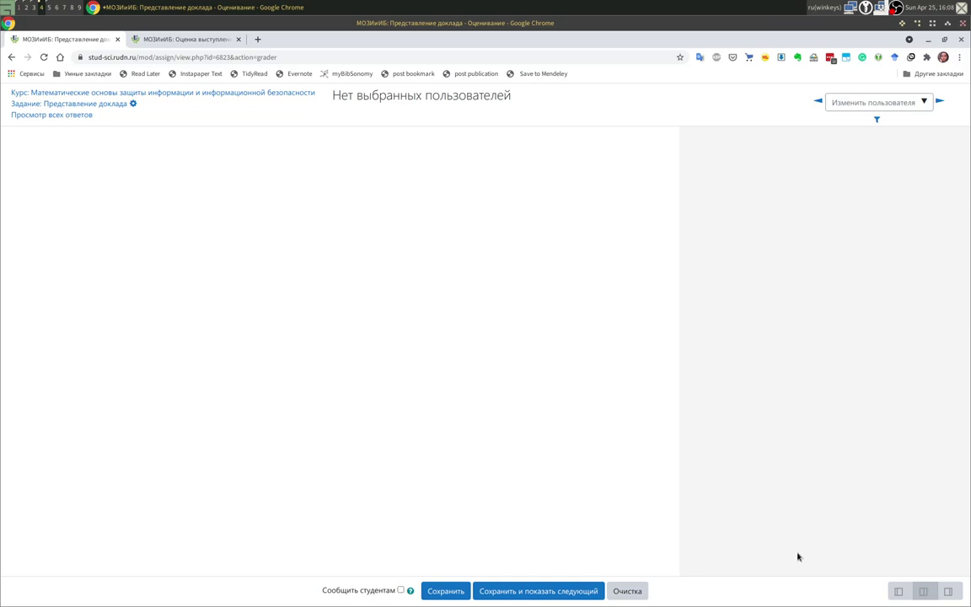
Filter the users on the grading page by «Требует оценки».
left_click(876, 119)
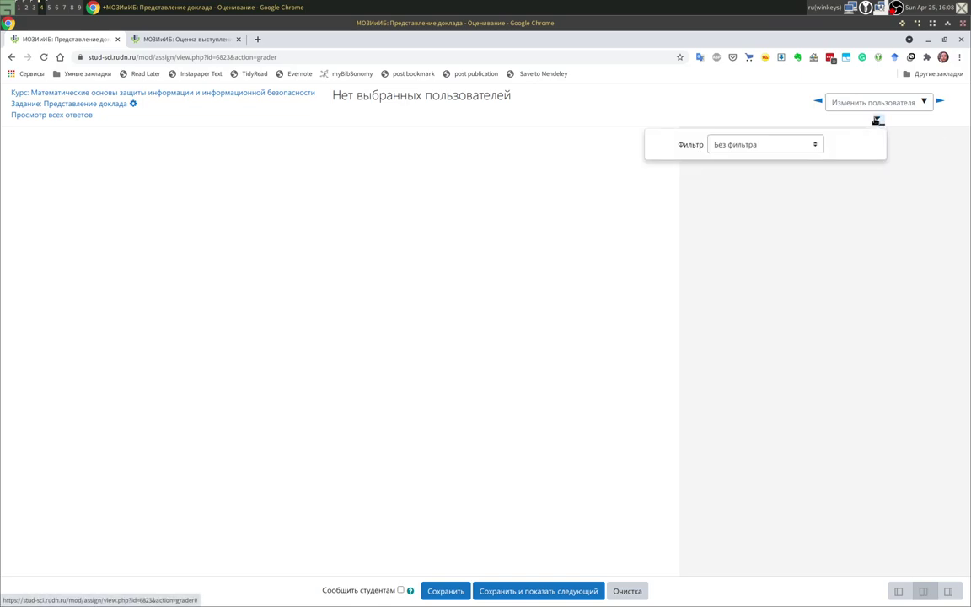
left_click(814, 146)
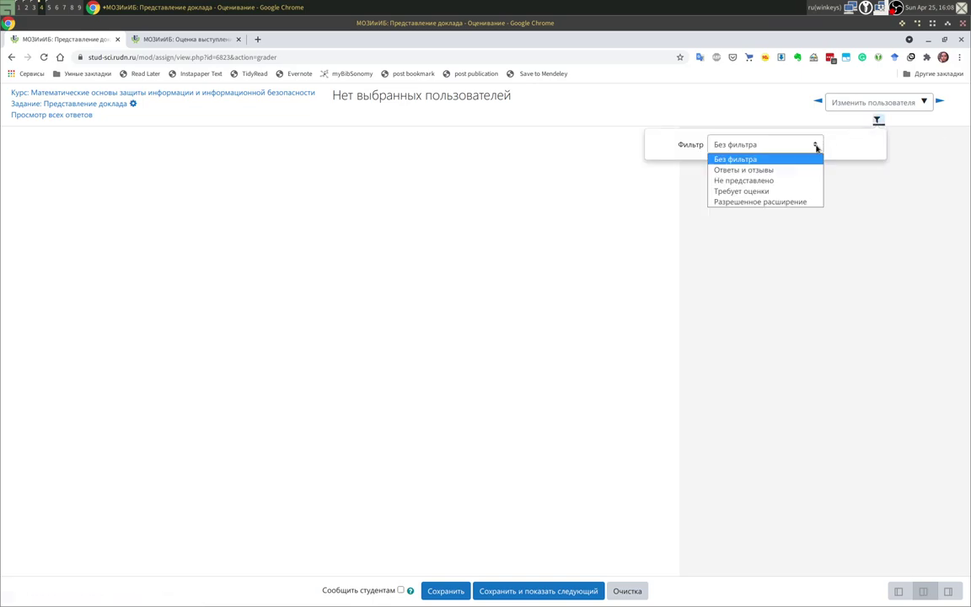
left_click(764, 191)
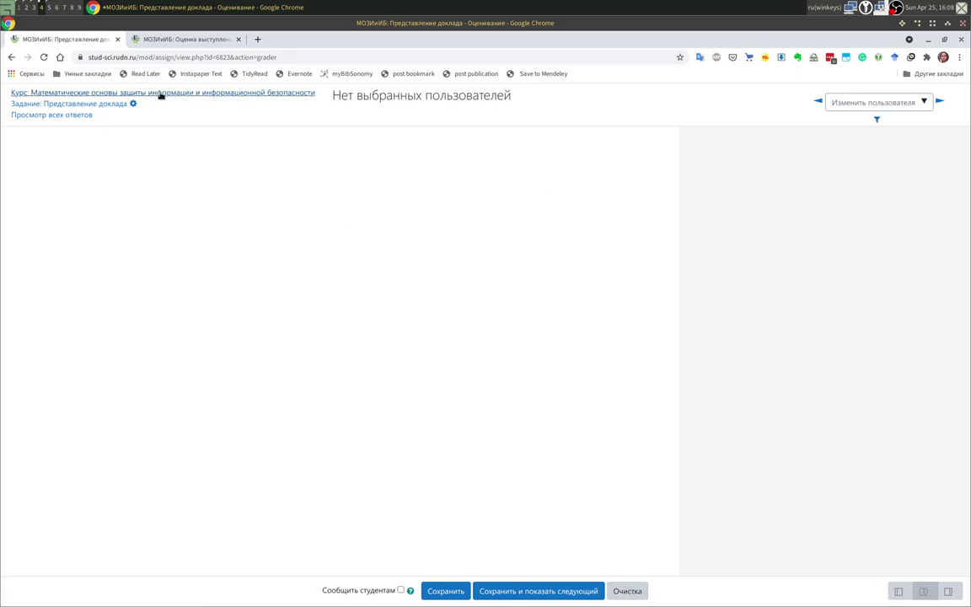
Return to the «Математические основы защиты информации и информационной безопасности» course page and go to its «Доклады» section.
left_click(108, 92)
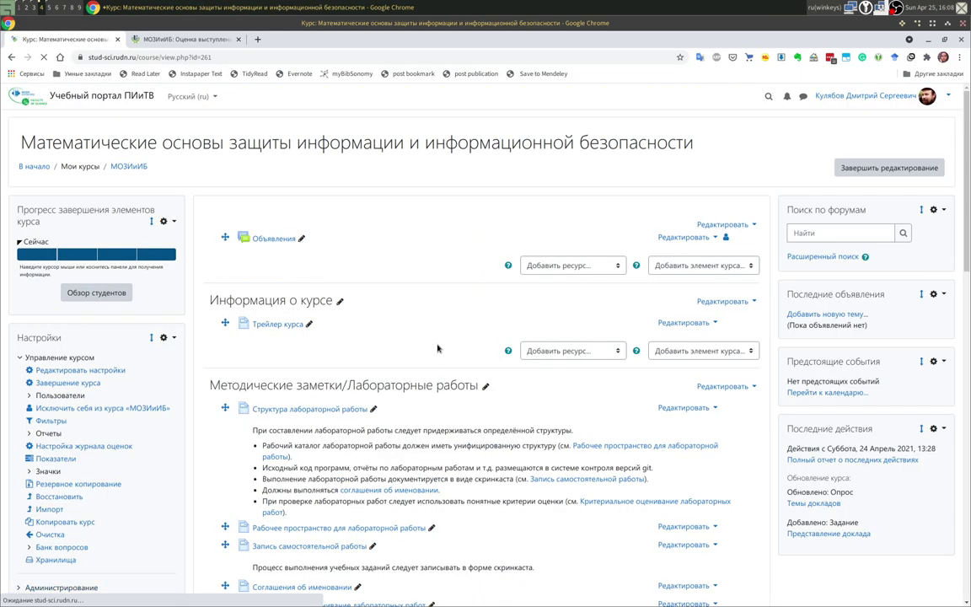
scroll(441, 353, "down", 20)
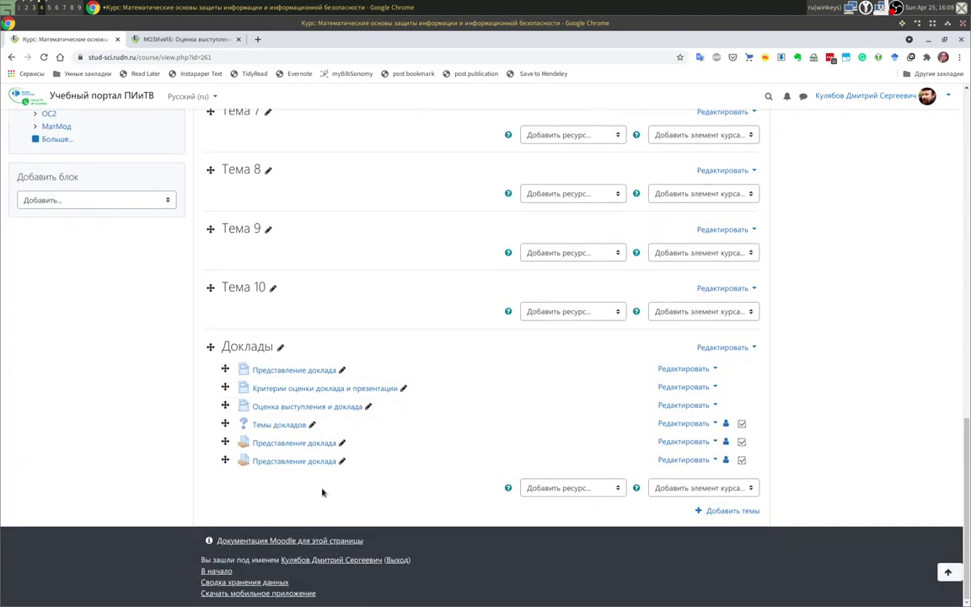